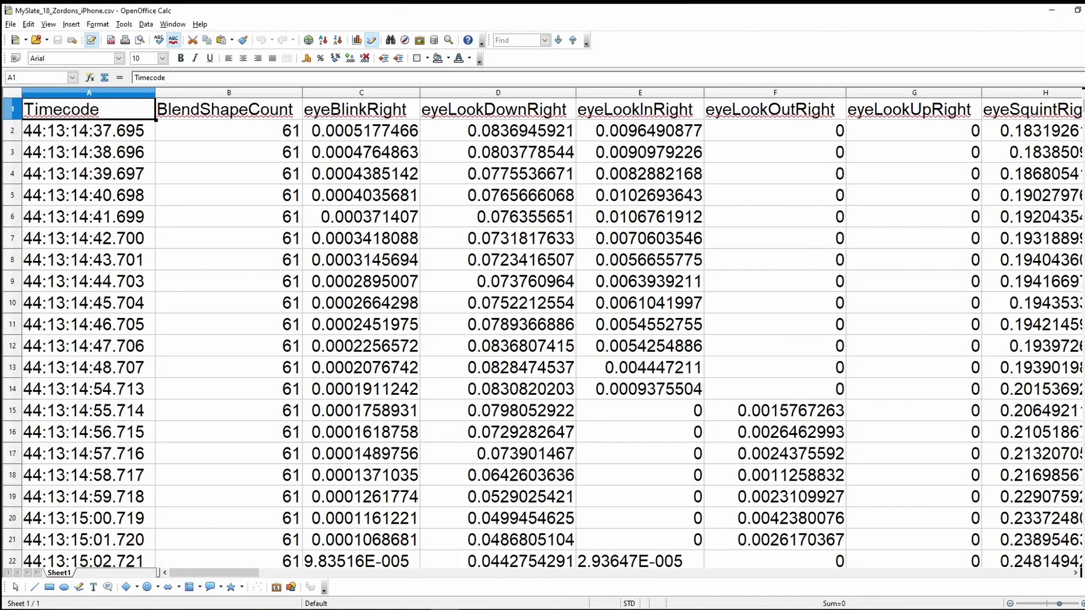
scroll(1082, 540, "down", 5, "ctrl")
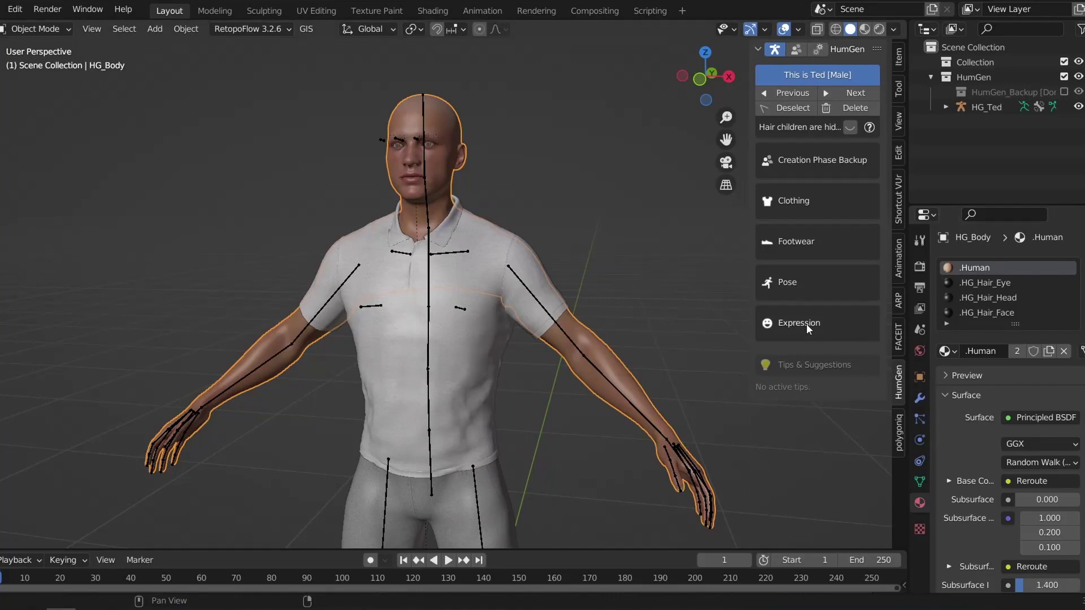
- Add the HumGen facial rig to the male character through the Face Rig expression option
left_click(807, 325)
scroll(808, 323, "down", 3)
left_click(845, 285)
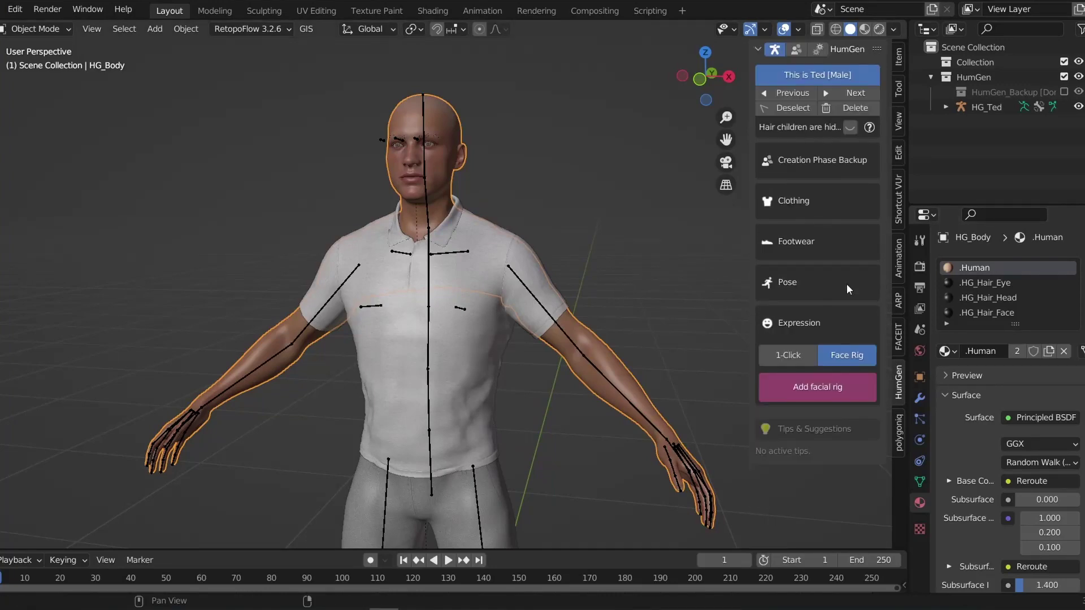
left_click(808, 387)
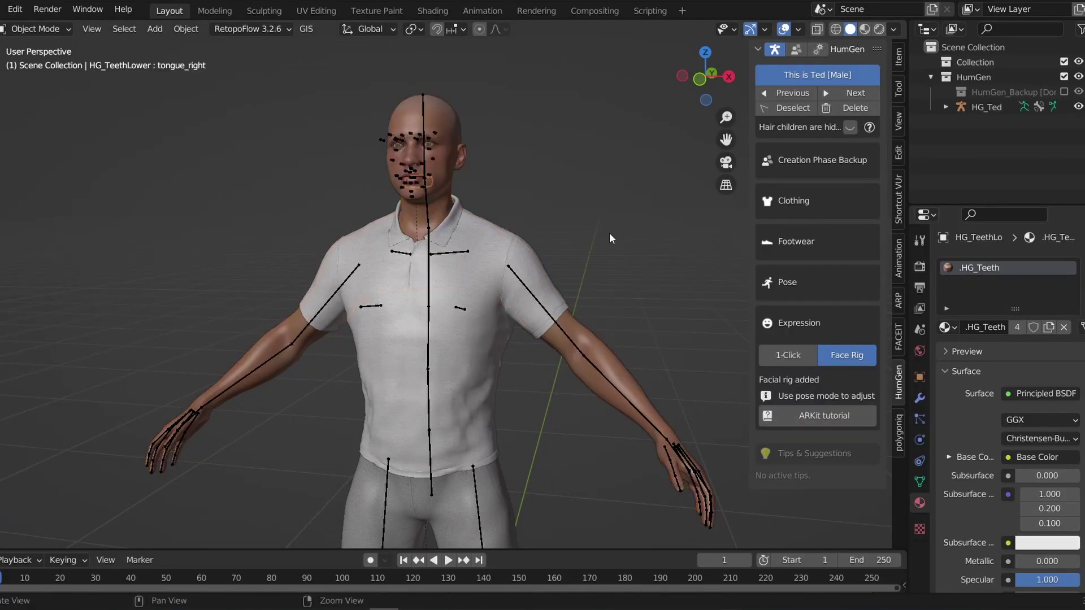
- Select the HG_Ted armature and switch it to Pose Mode
scroll(617, 294, "up", 8)
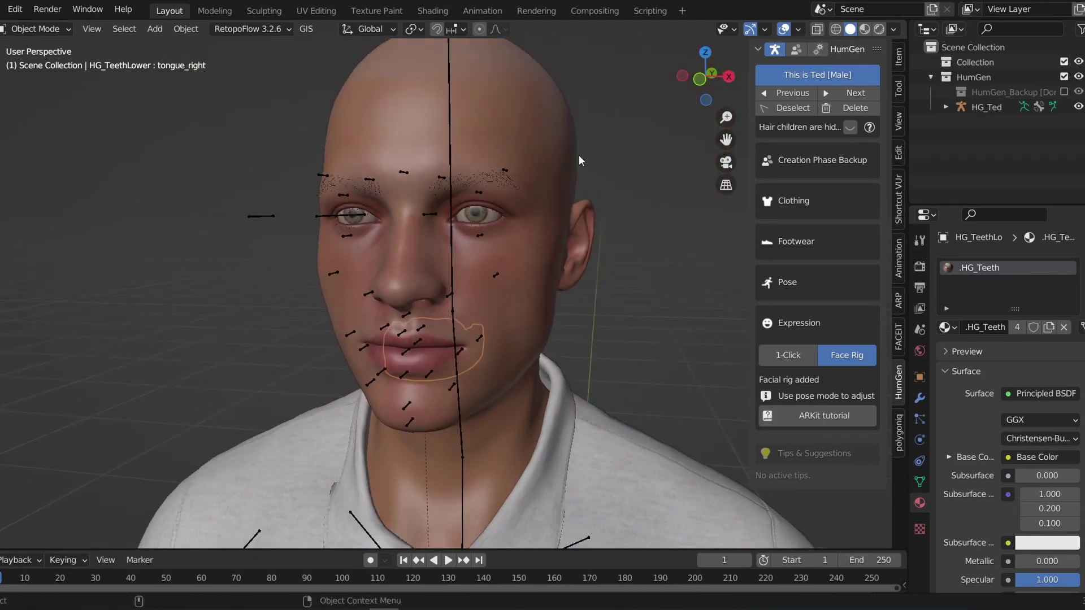
left_click(574, 158)
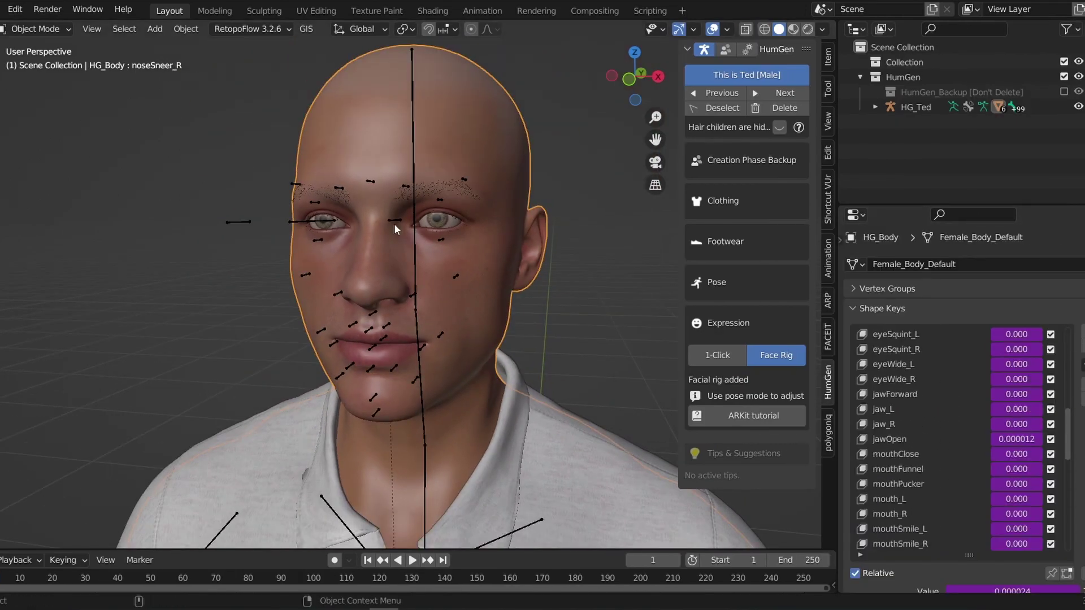
left_click(394, 220)
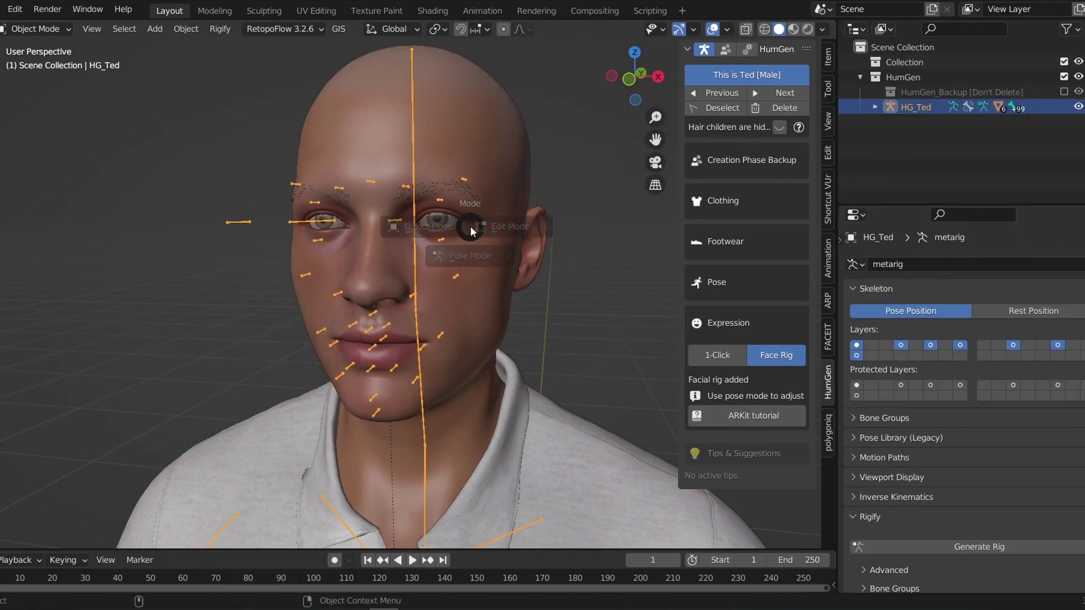
key("ctrl+Tab")
- Test the facial rig by moving the left nose sneer bone and the closed-mouth jaw bone
scroll(454, 249, "up", 2)
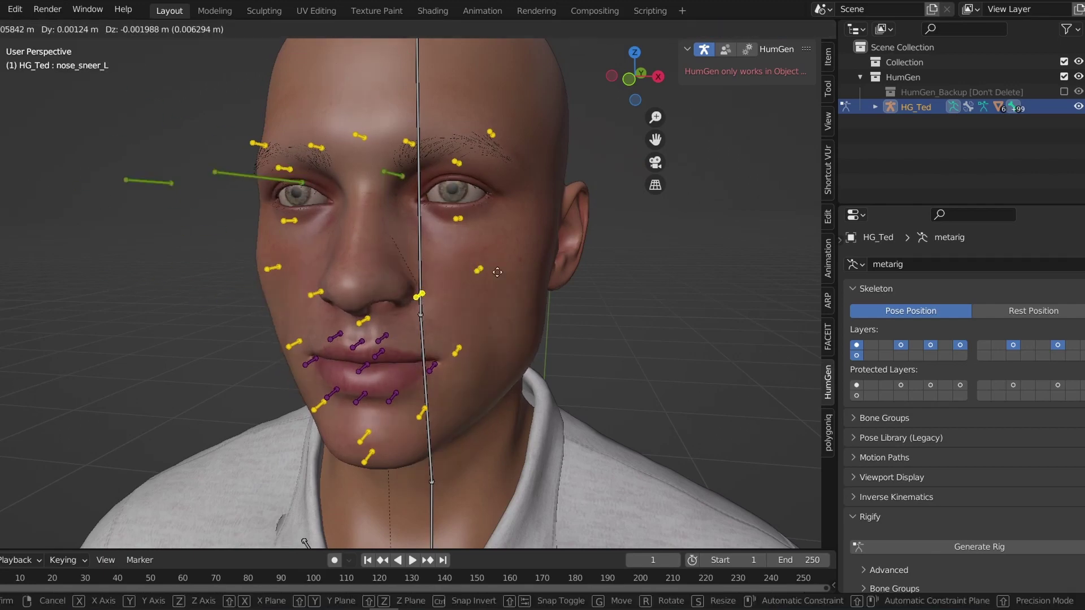
middle_click_drag(485, 344, 433, 347)
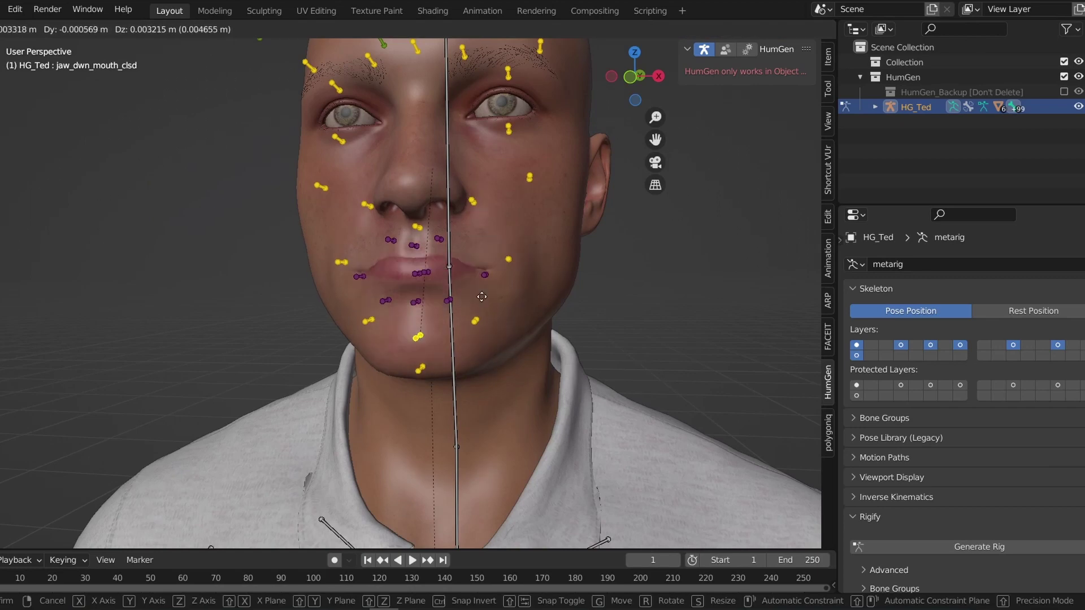
left_click(446, 317)
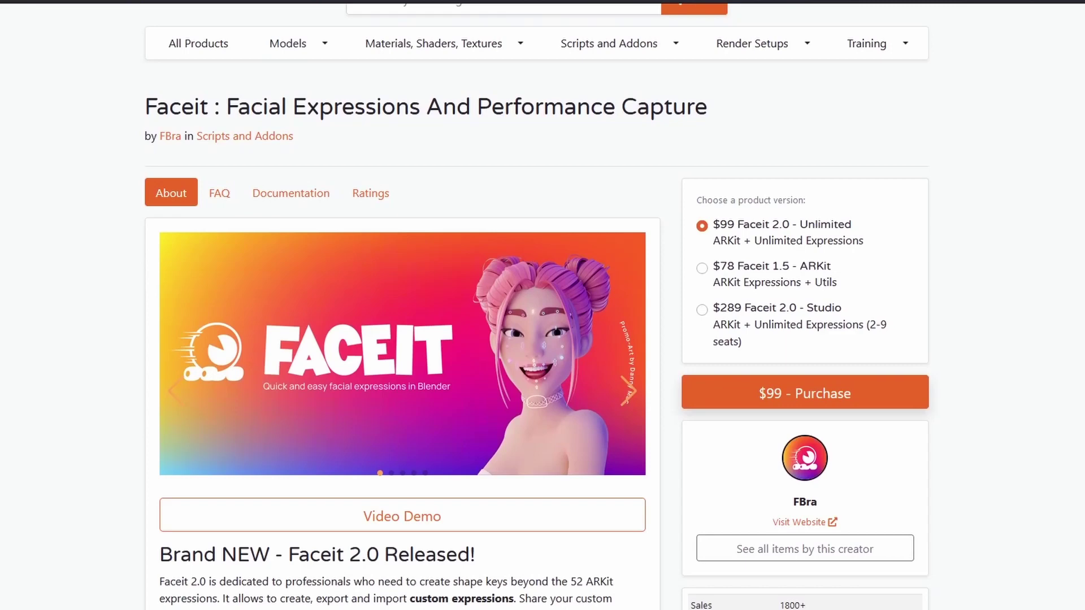
- Read through the Faceit add-on's product page and the MB-Lab character creation website in the browser
scroll(542, 305, "down", 3)
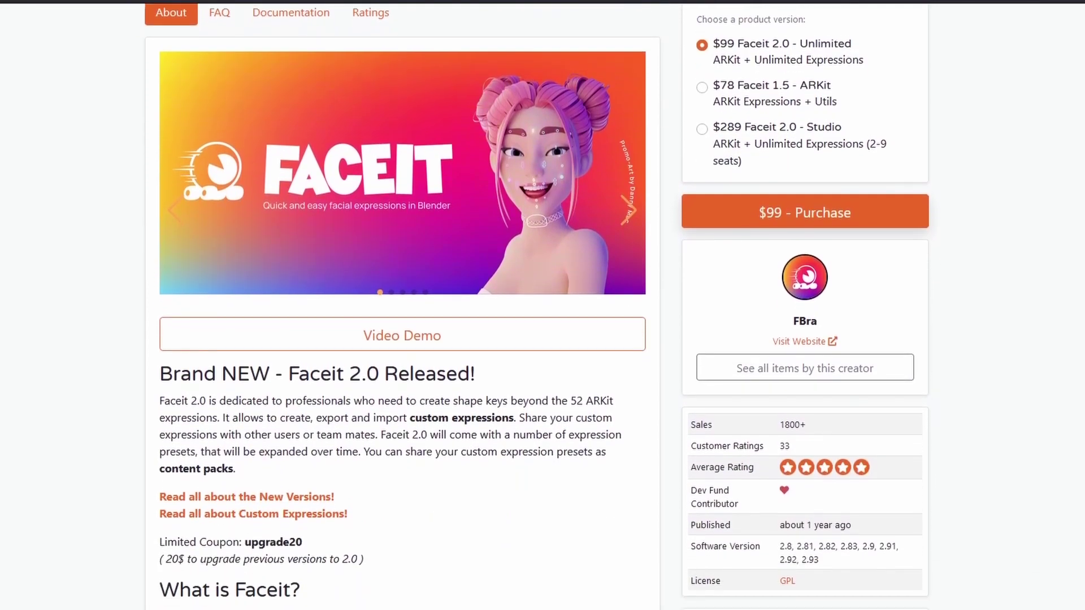
scroll(542, 305, "down", 3)
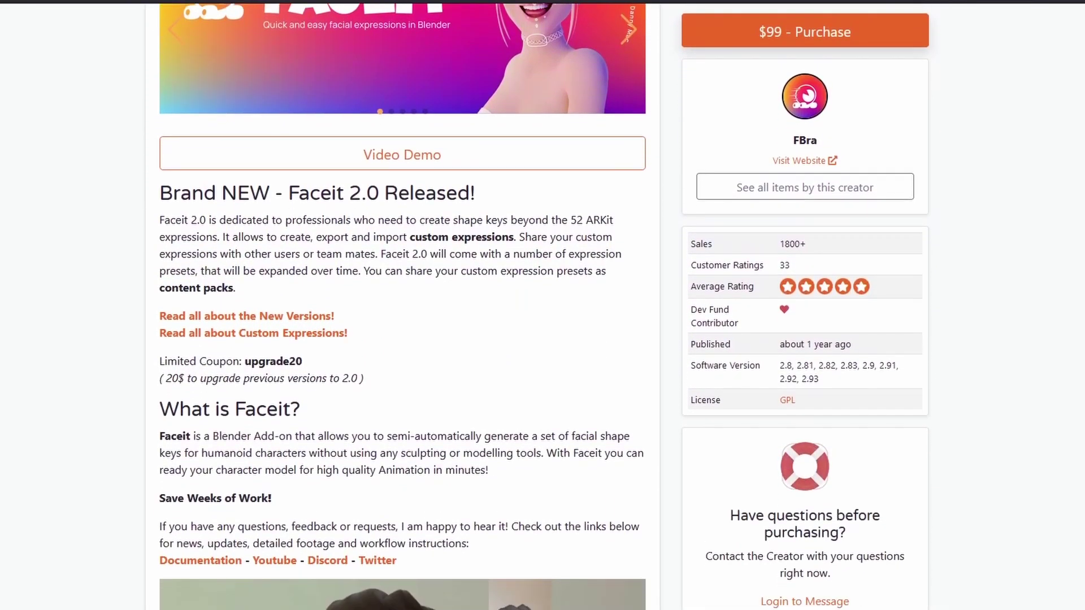
scroll(543, 305, "down", 3)
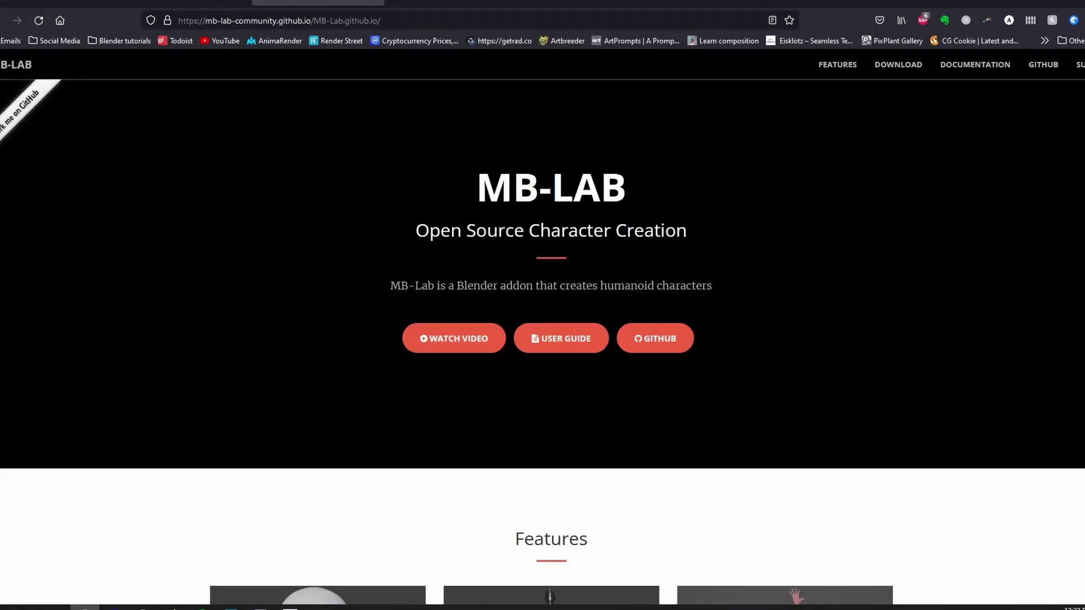
scroll(543, 305, "down", 5)
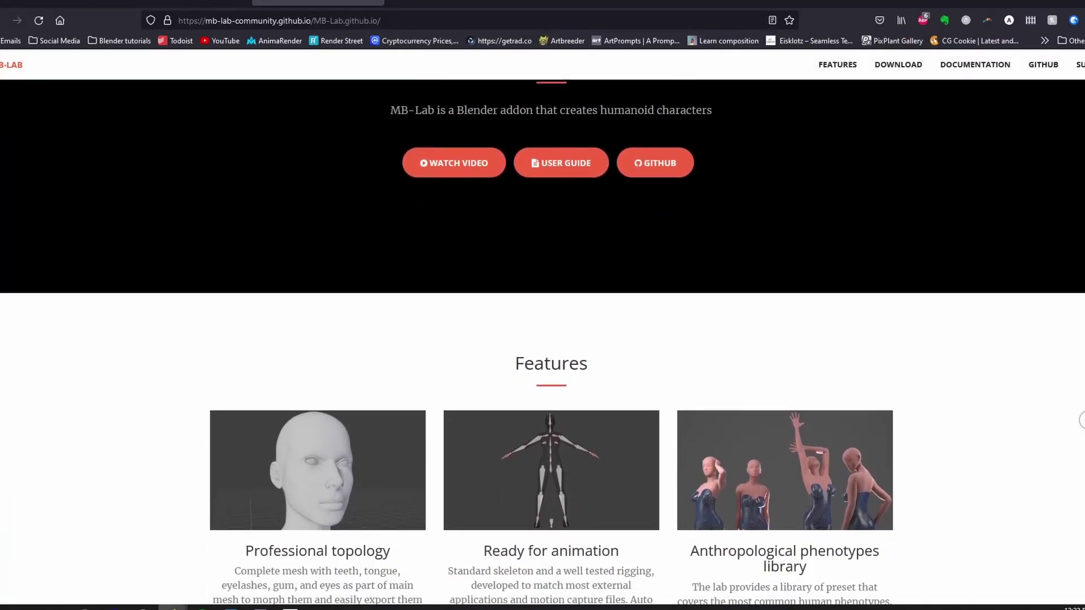
scroll(543, 306, "down", 6)
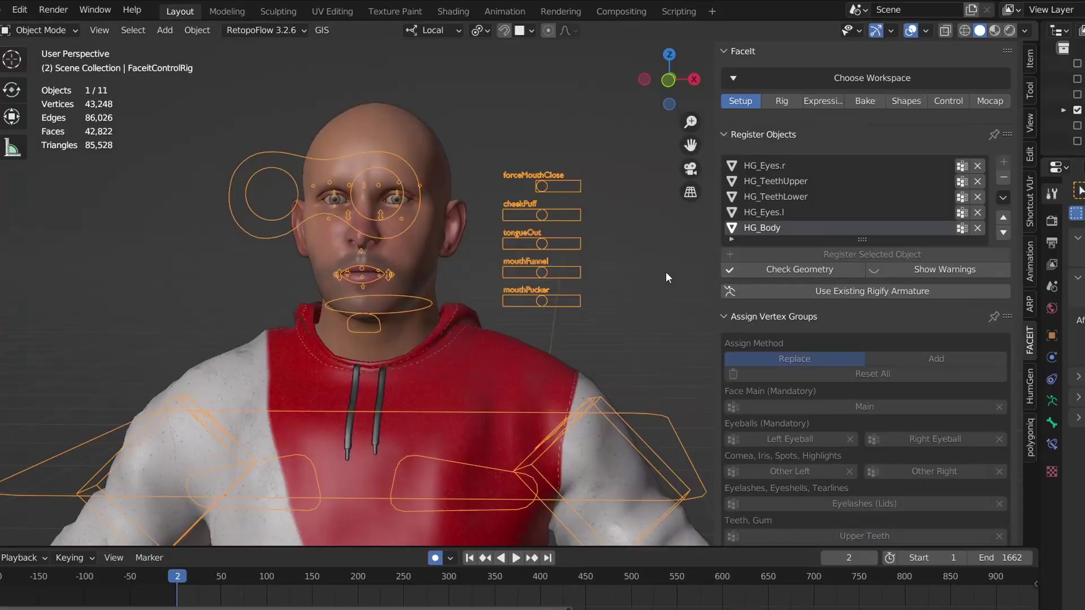
- Review Faceit's Rig, Expressions, Bake, Shapes, Control and Mocap sections for the hoodie character in Blender
left_click(774, 107)
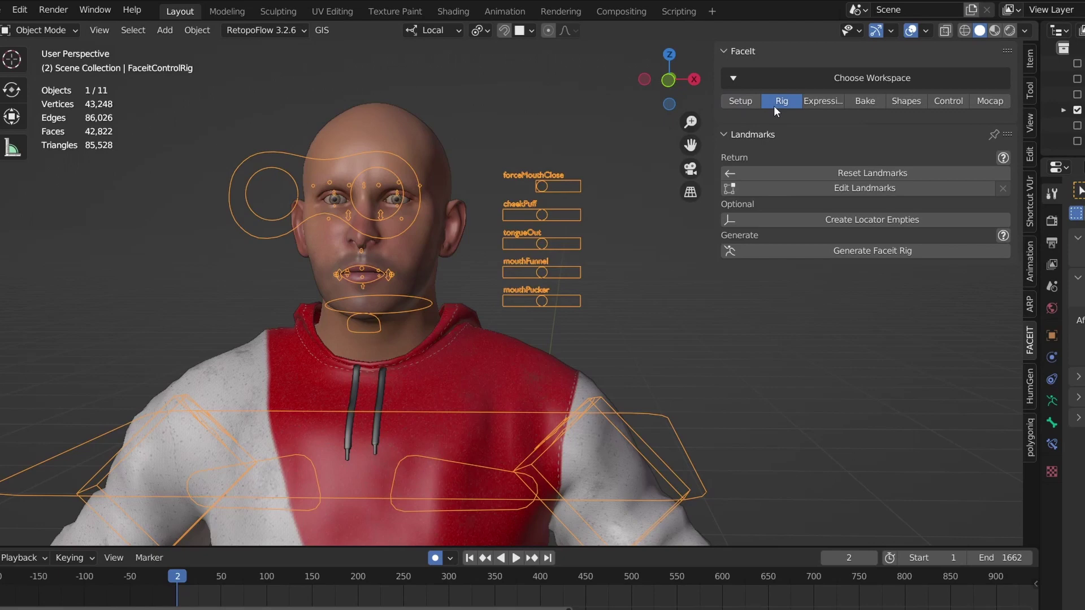
left_click(812, 101)
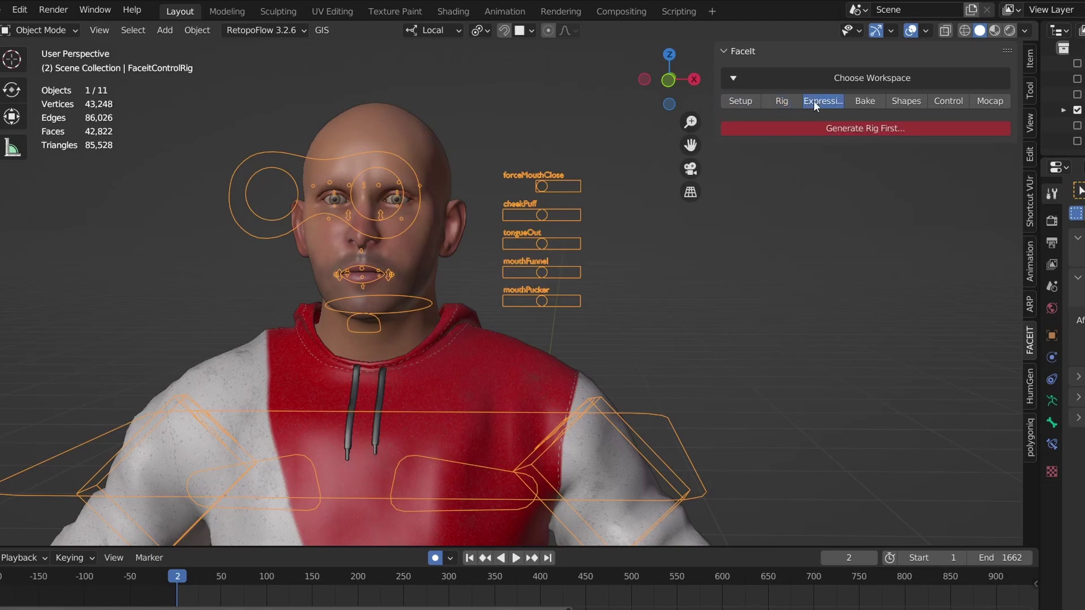
left_click(852, 100)
left_click(893, 100)
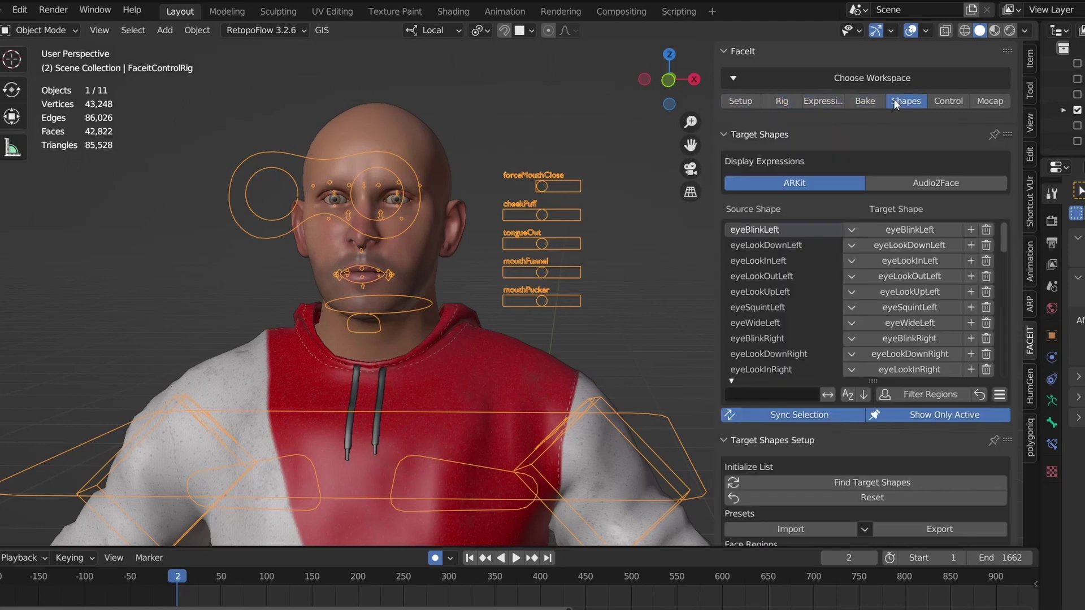
left_click(942, 103)
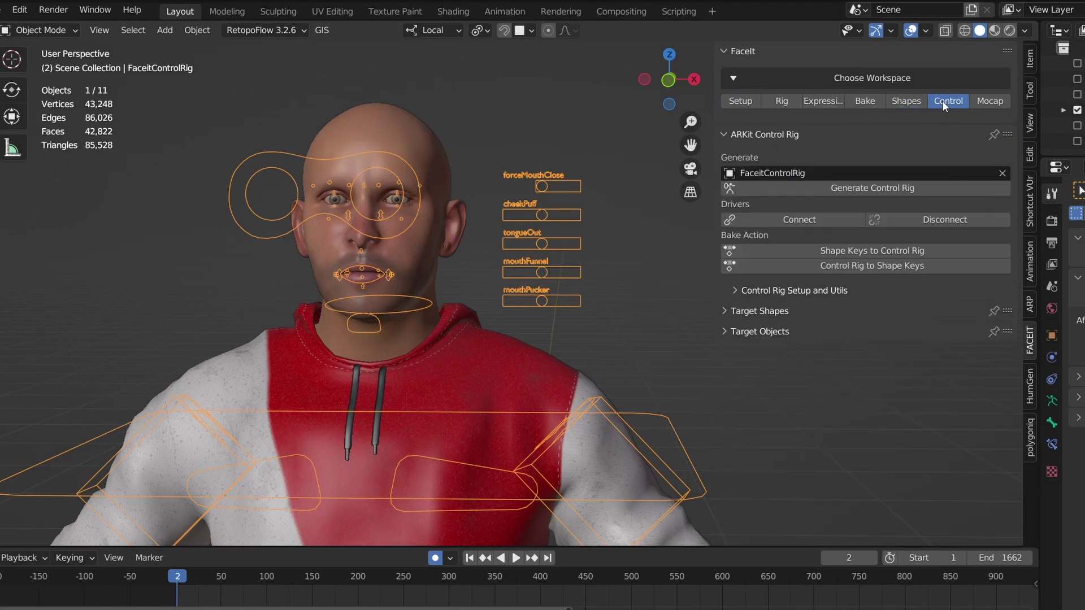
left_click(974, 100)
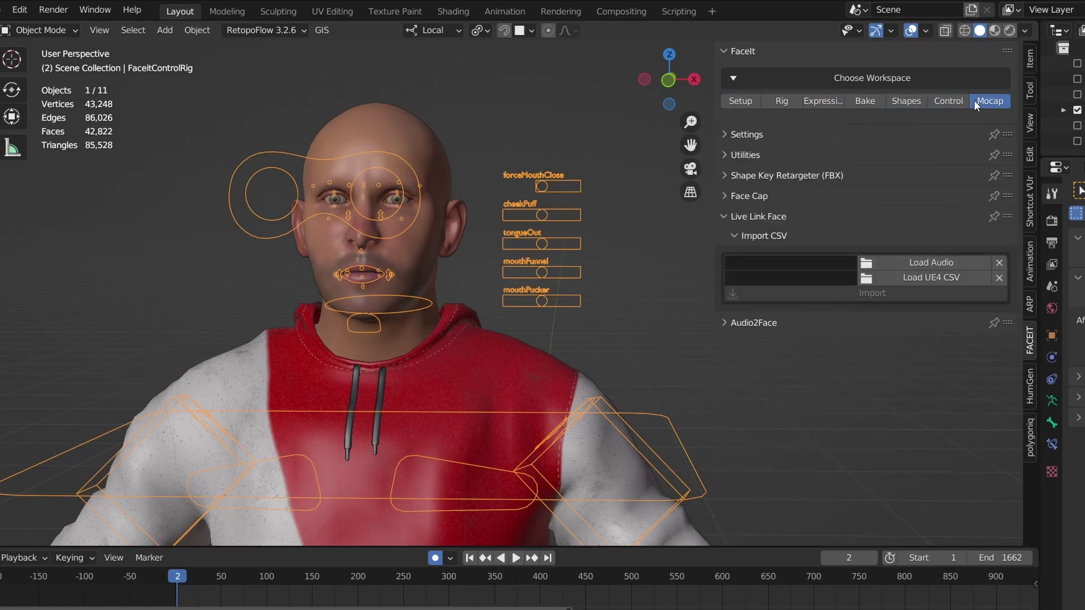
- Examine Faceit's motion capture import options for Live Link Face, Audio2Face and Face Cap
left_click(774, 218)
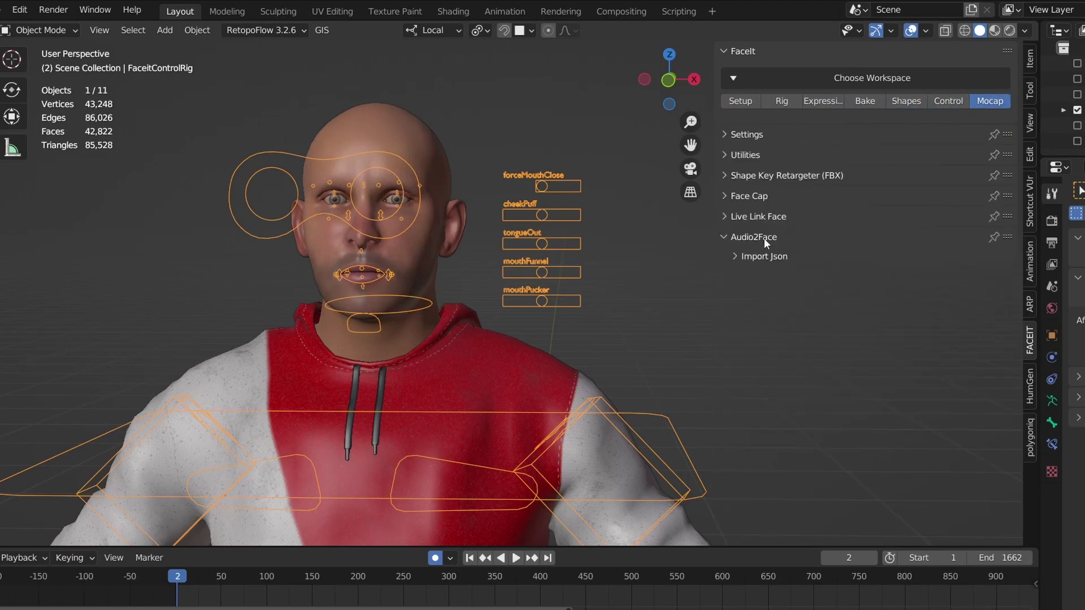
left_click(757, 239)
left_click(758, 218)
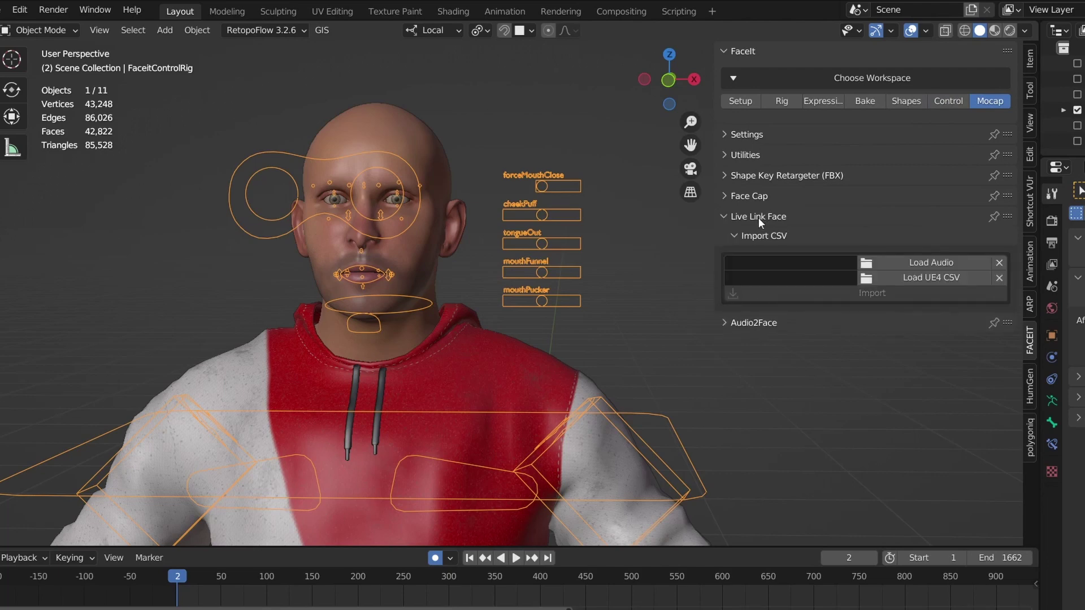
left_click(758, 218)
left_click(757, 196)
left_click(757, 196)
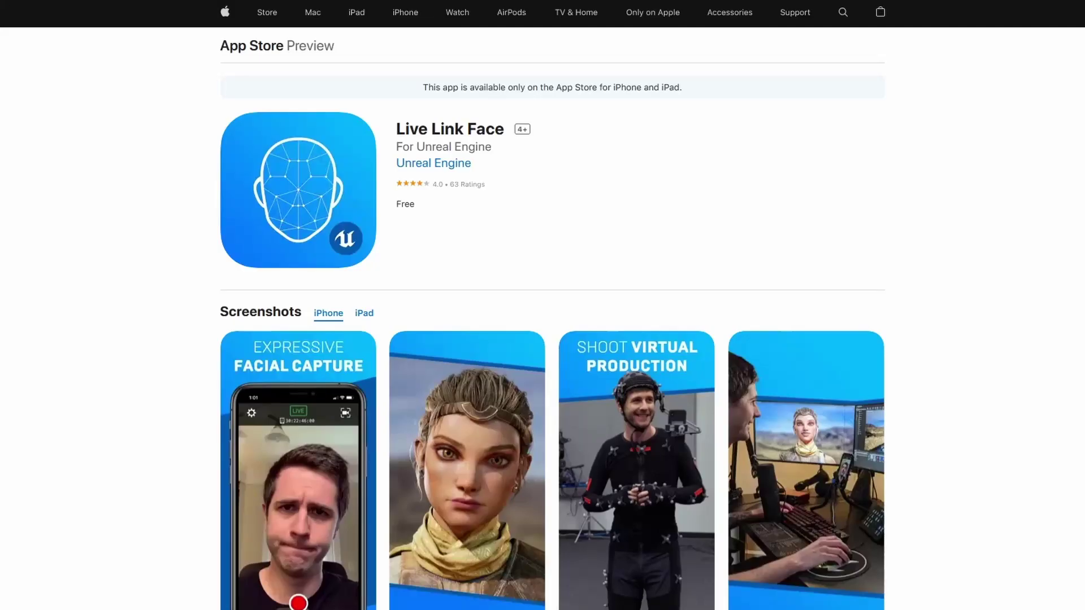
- Read the App Store page of Live Link Face, including its description, ratings and reviews
scroll(552, 339, "down", 3)
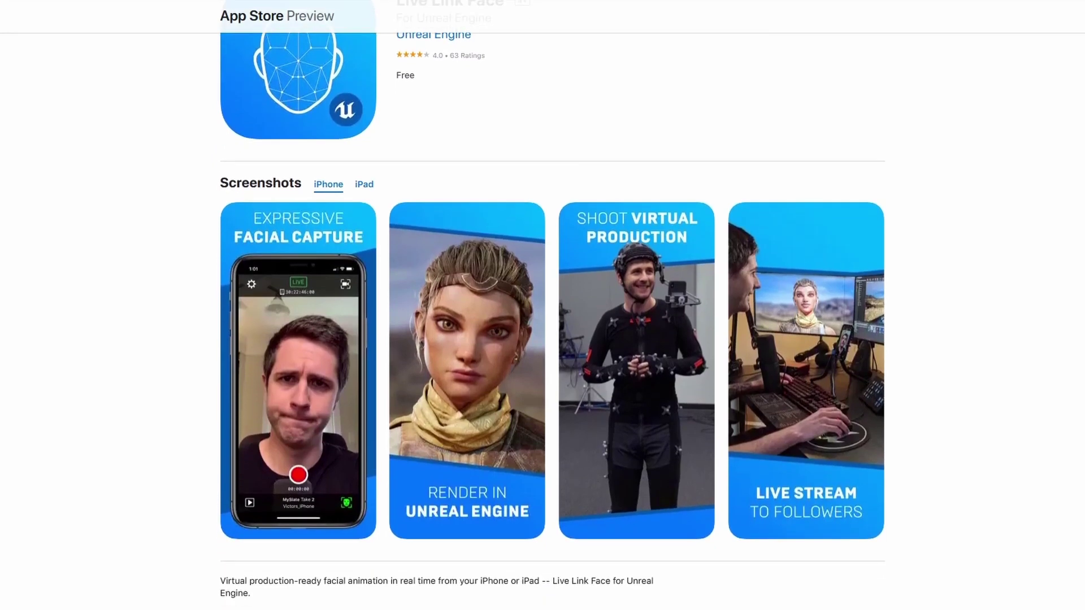
scroll(552, 339, "down", 4)
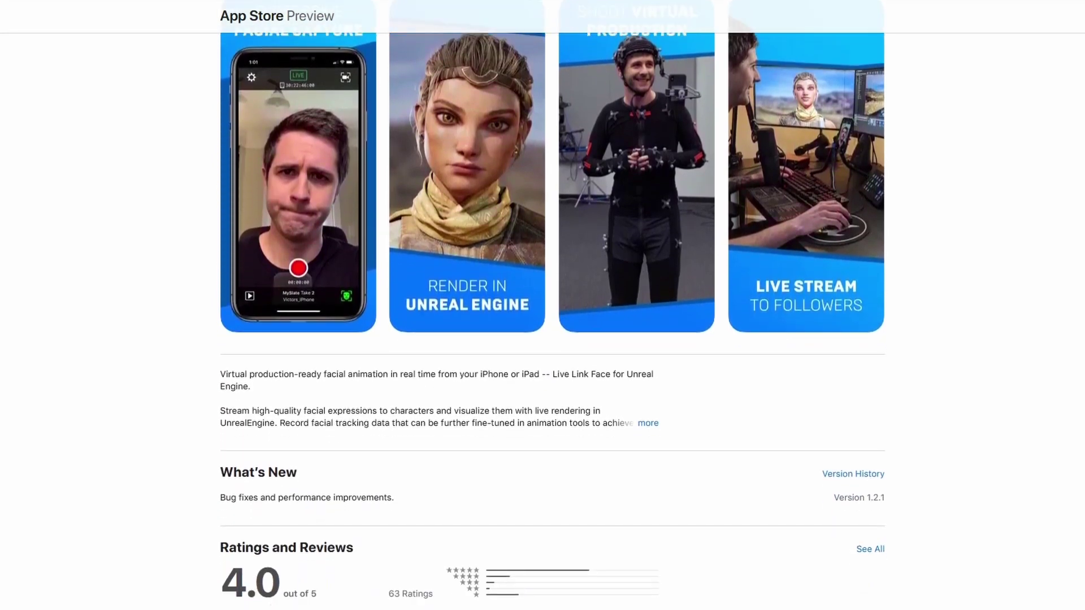
scroll(542, 339, "down", 2)
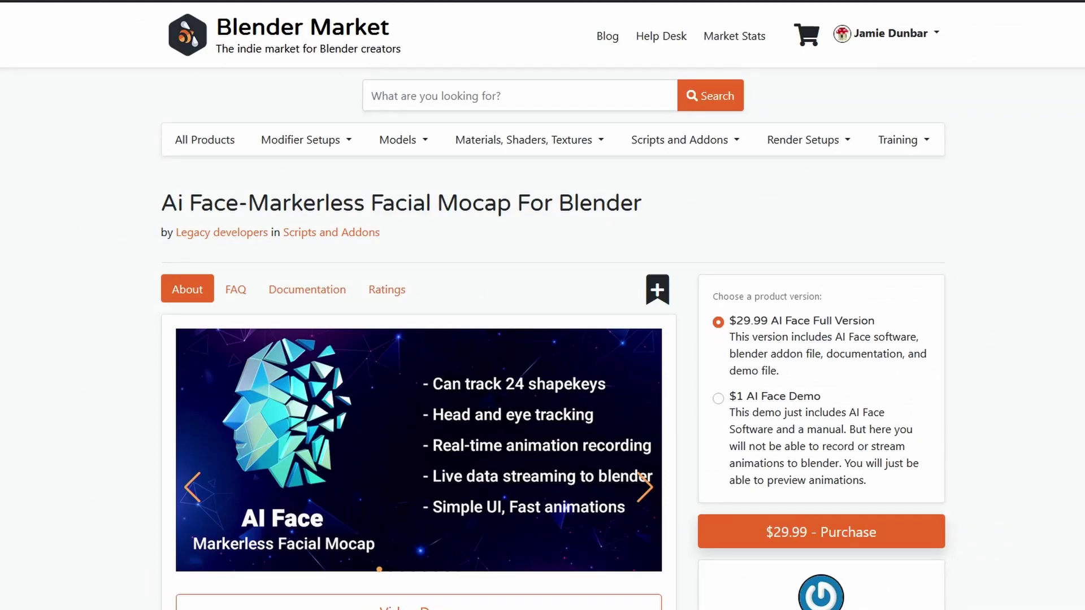
scroll(543, 339, "down", 4)
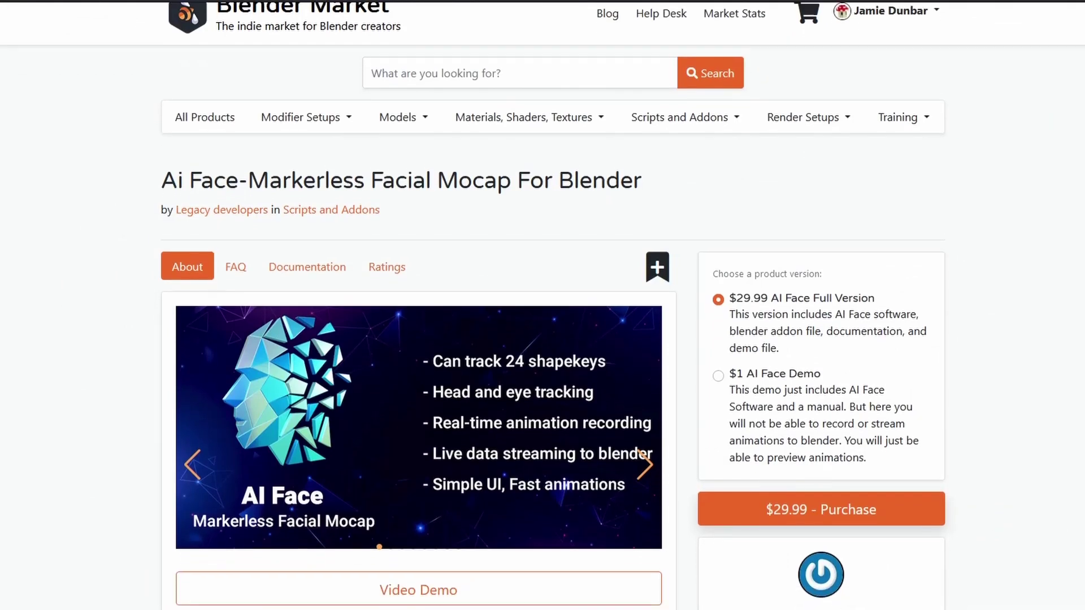
- Examine the AI Face markerless mocap product page for its features, tracking demos, system requirements and tutorial videos
scroll(542, 339, "down", 5)
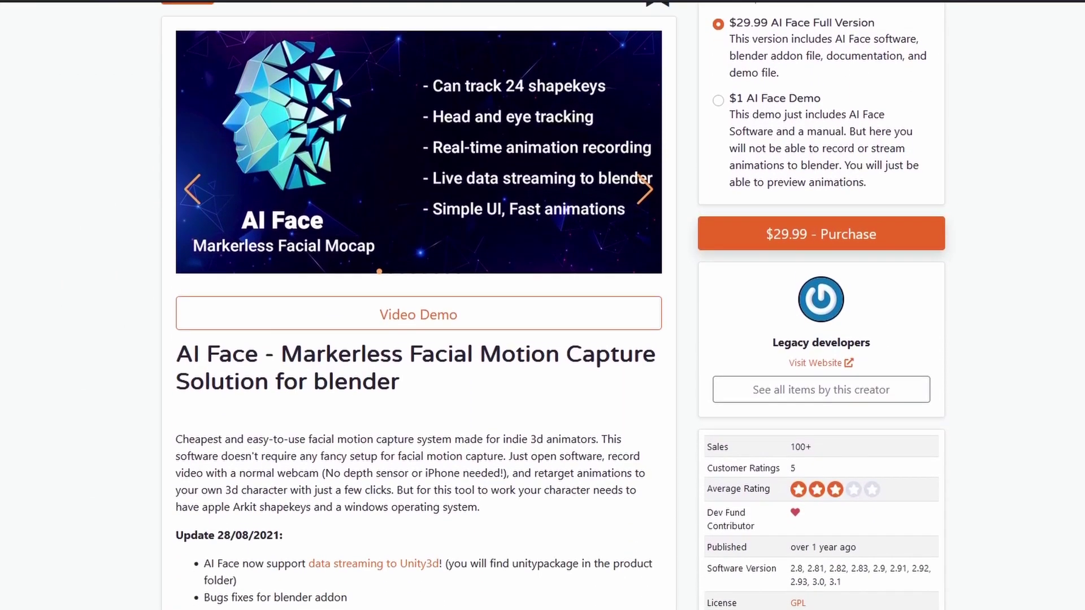
scroll(543, 339, "down", 5)
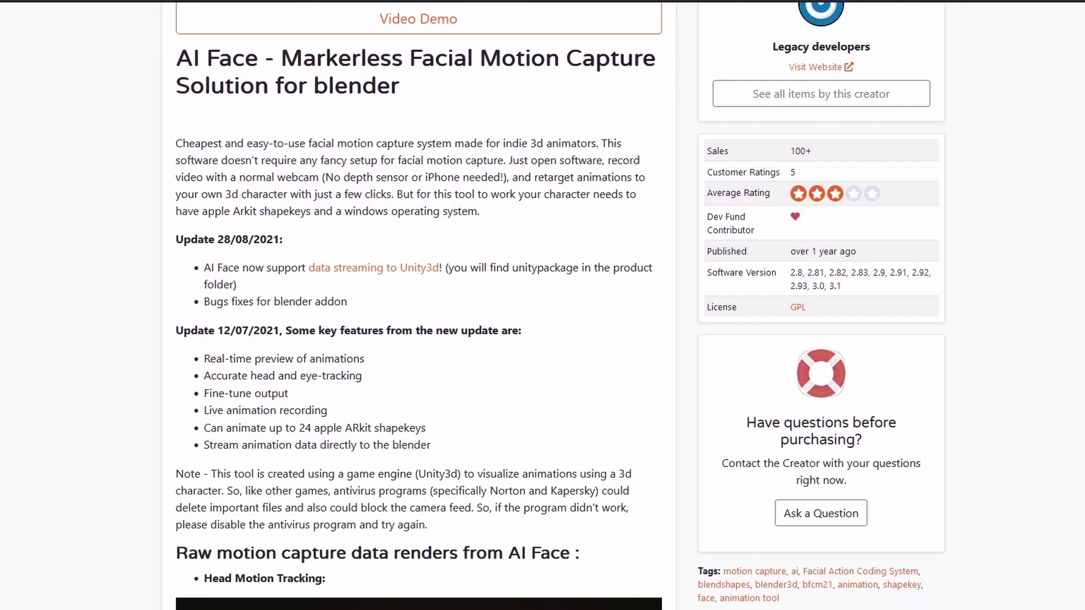
scroll(542, 339, "down", 5)
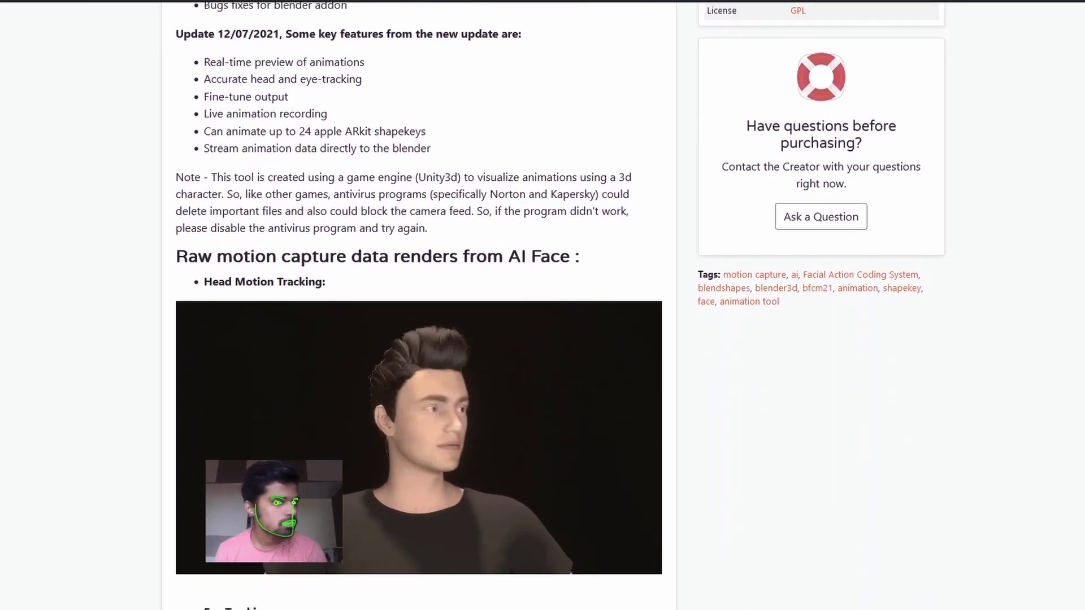
scroll(542, 339, "down", 5)
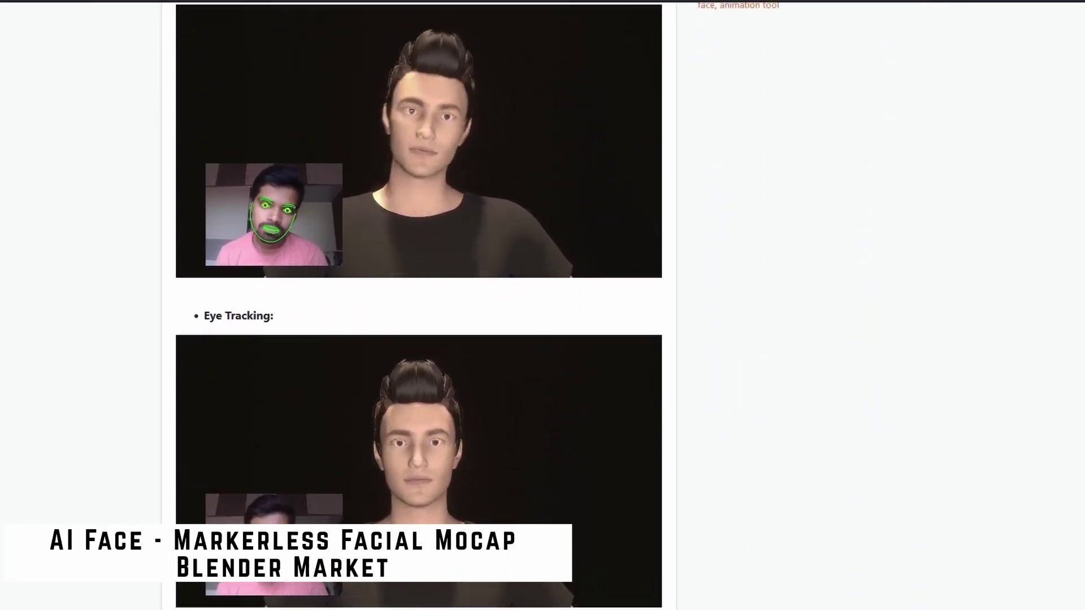
scroll(542, 339, "down", 5)
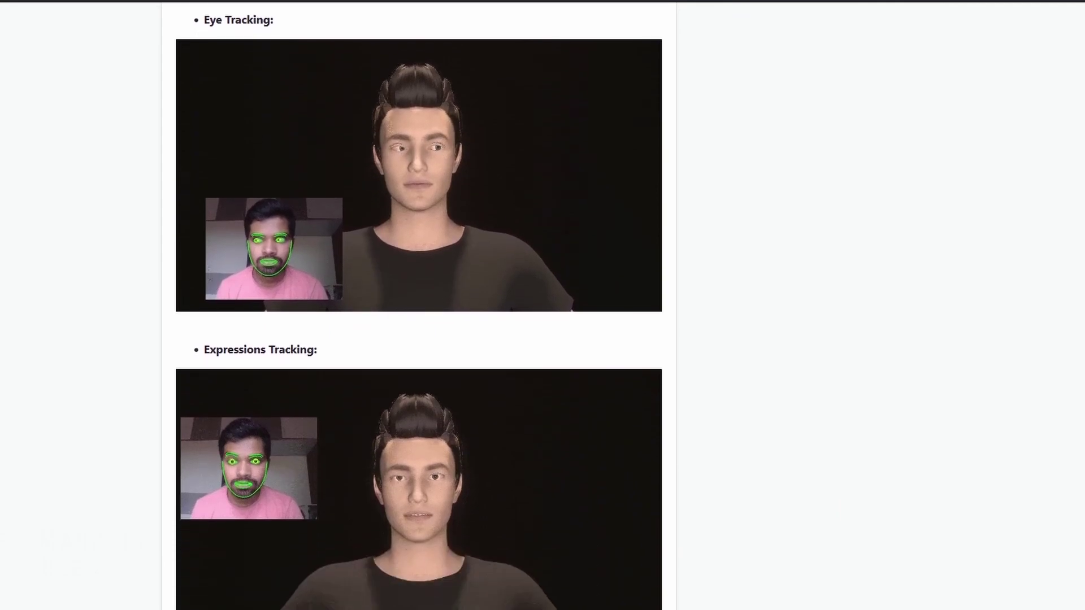
scroll(543, 339, "down", 5)
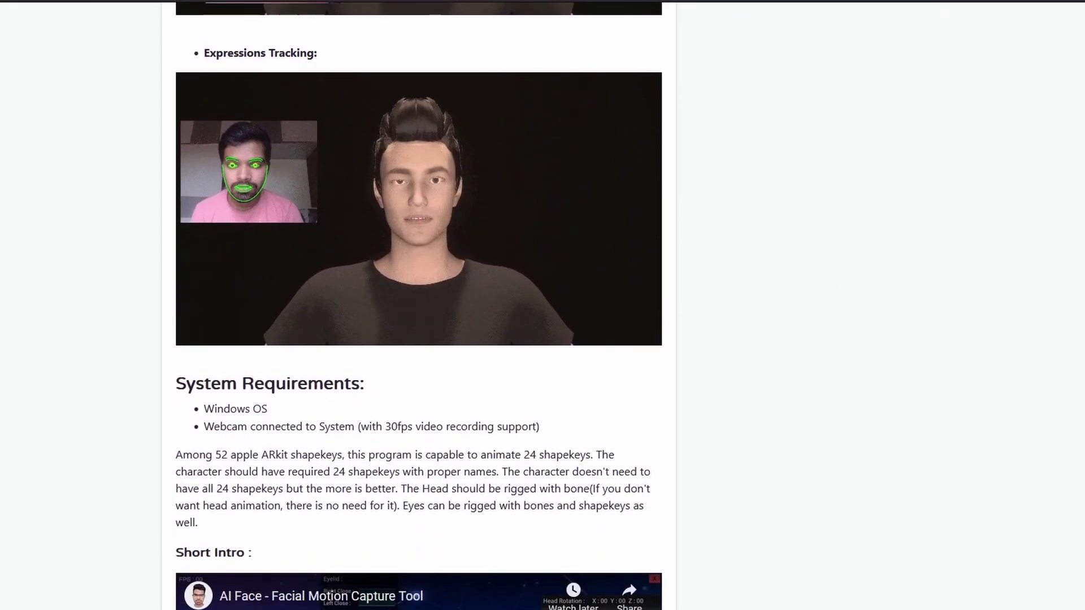
scroll(543, 339, "down", 5)
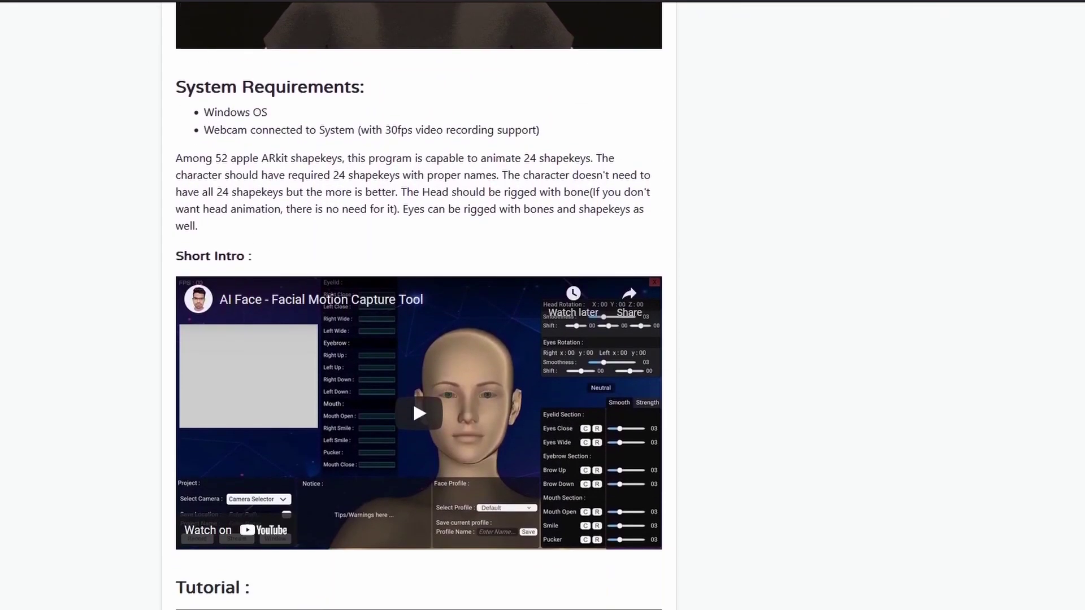
scroll(542, 339, "down", 4)
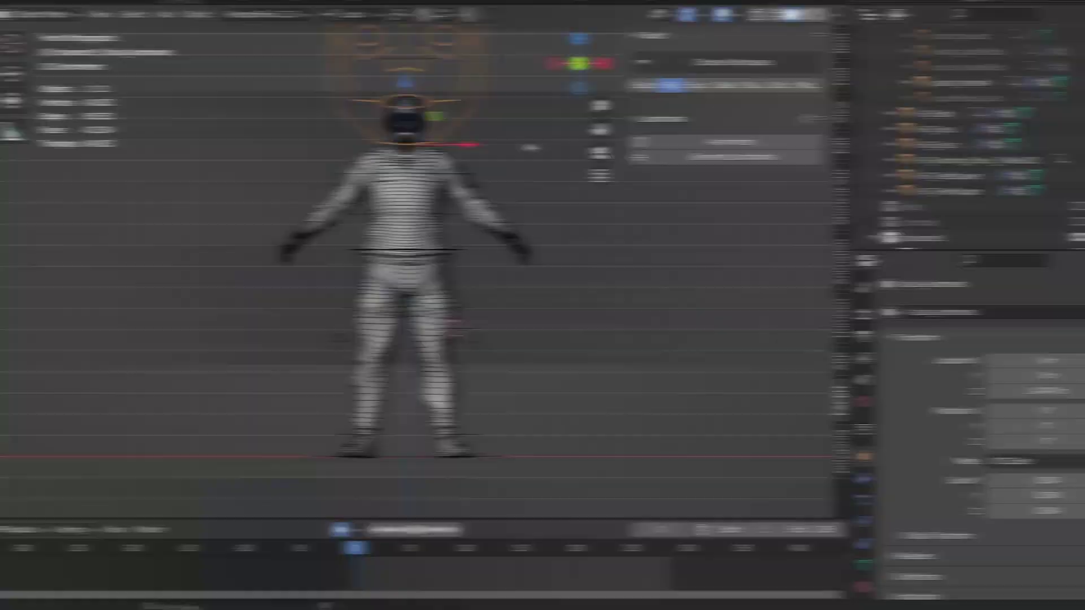
- Edit the facial_landmarks mesh in front view, fitting its eyelid and forehead vertices to the character's face
scroll(527, 144, "up", 3)
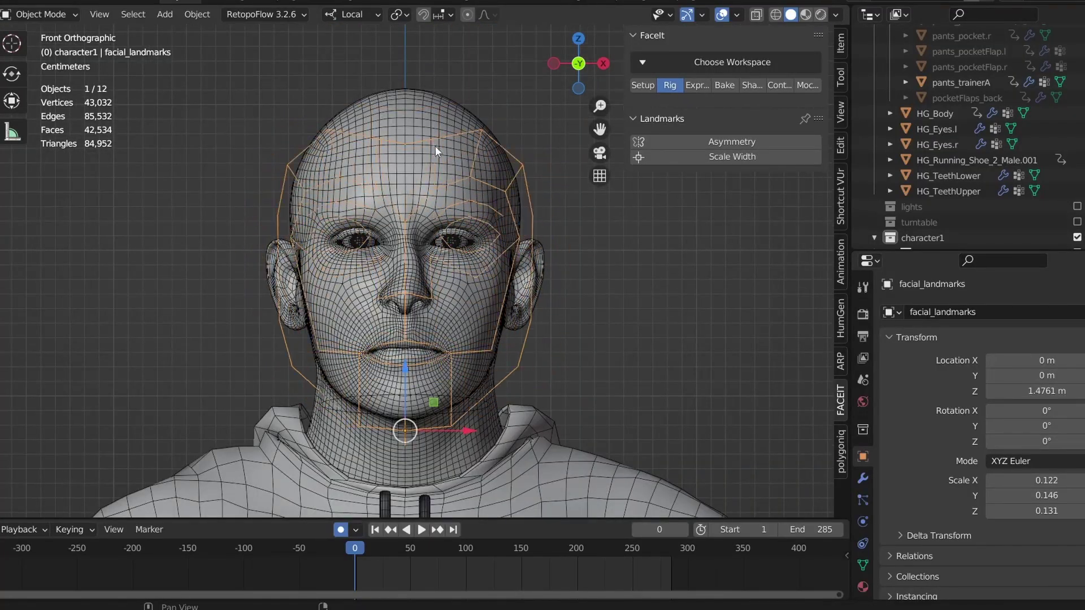
key("Tab")
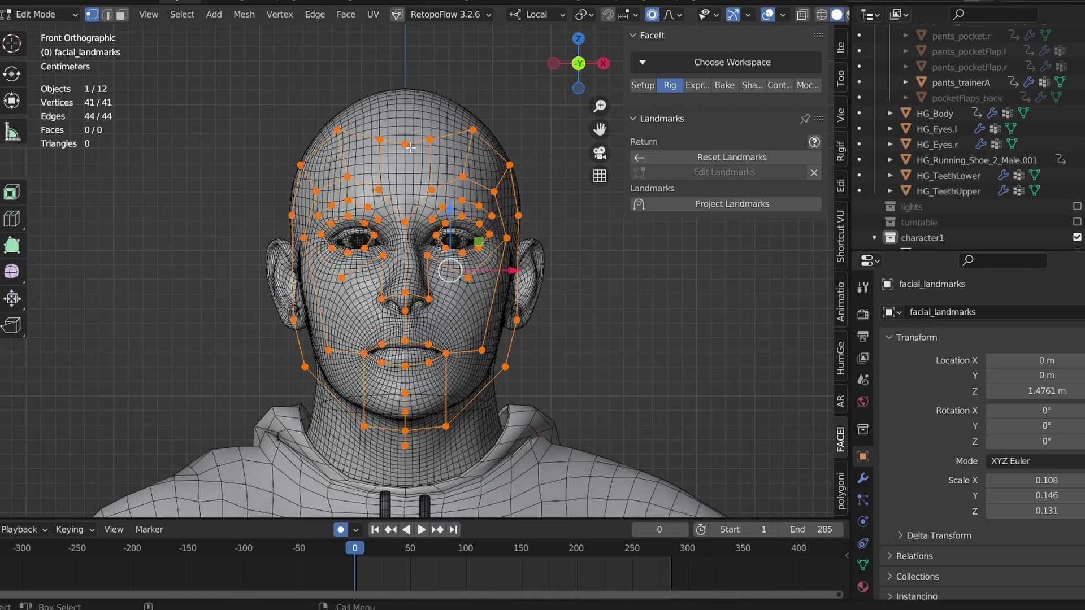
key("KP_Decimal")
left_click(521, 201)
scroll(521, 201, "down", 5)
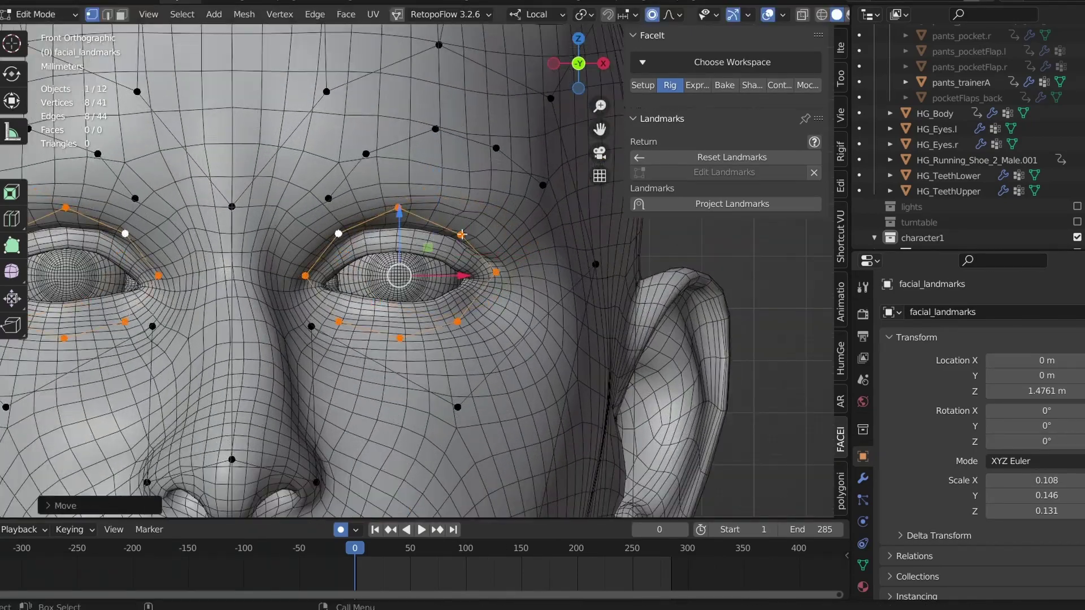
left_click(460, 306)
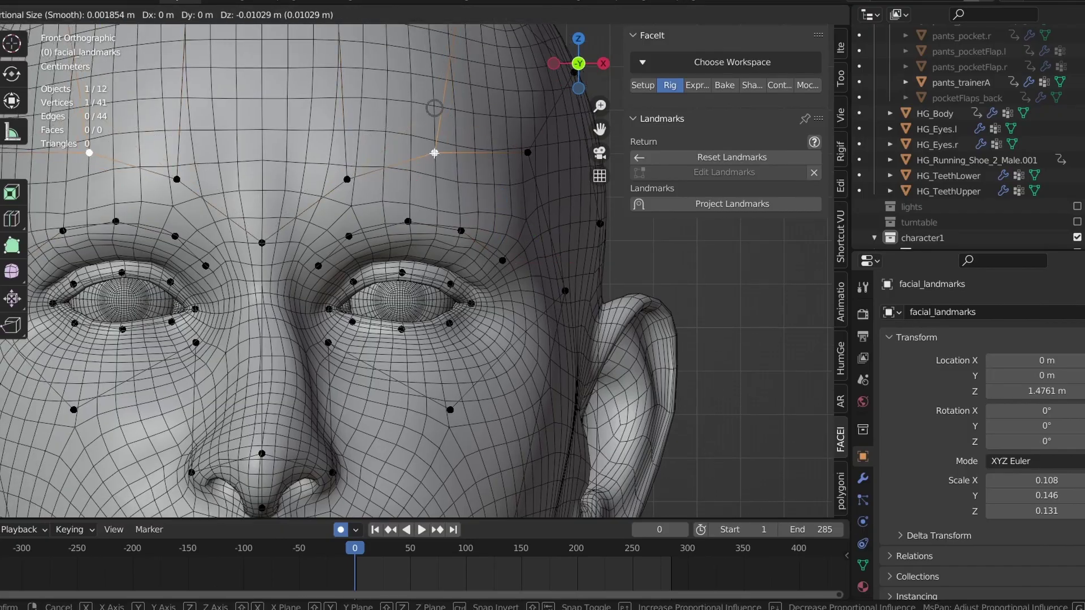
- Project the landmarks onto the face and reposition the jawline and temple vertices in side view
left_click(690, 207)
left_click_drag(155, 292, 497, 292)
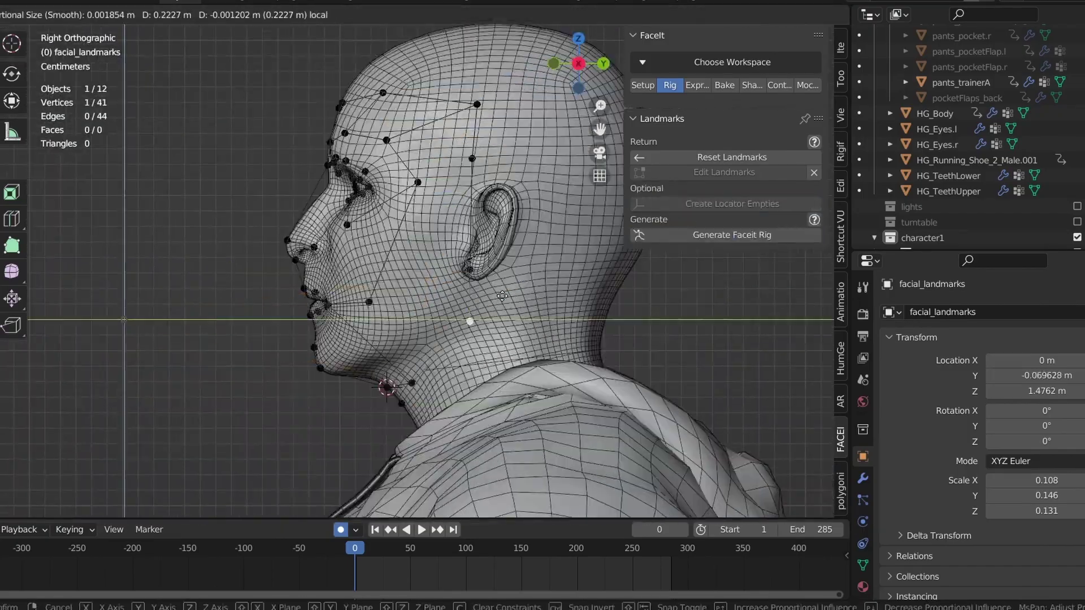
middle_click_drag(497, 291, 622, 237)
key("KP_3")
left_click(411, 383)
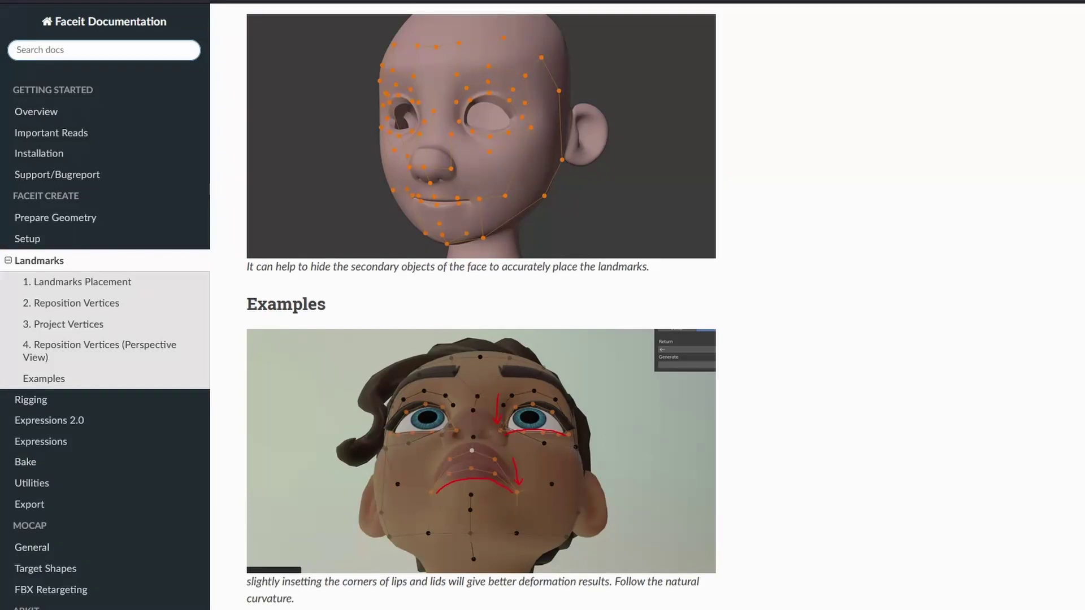
- Review the landmark placement examples for lips, eyelids and jawline in the Faceit documentation
scroll(481, 307, "down", 13)
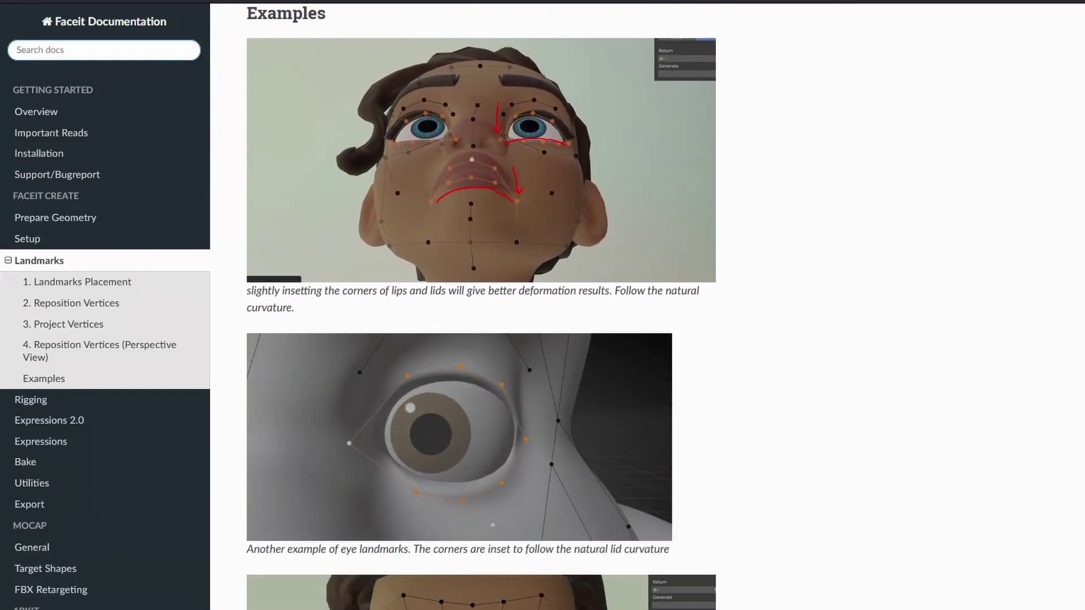
scroll(482, 307, "down", 6)
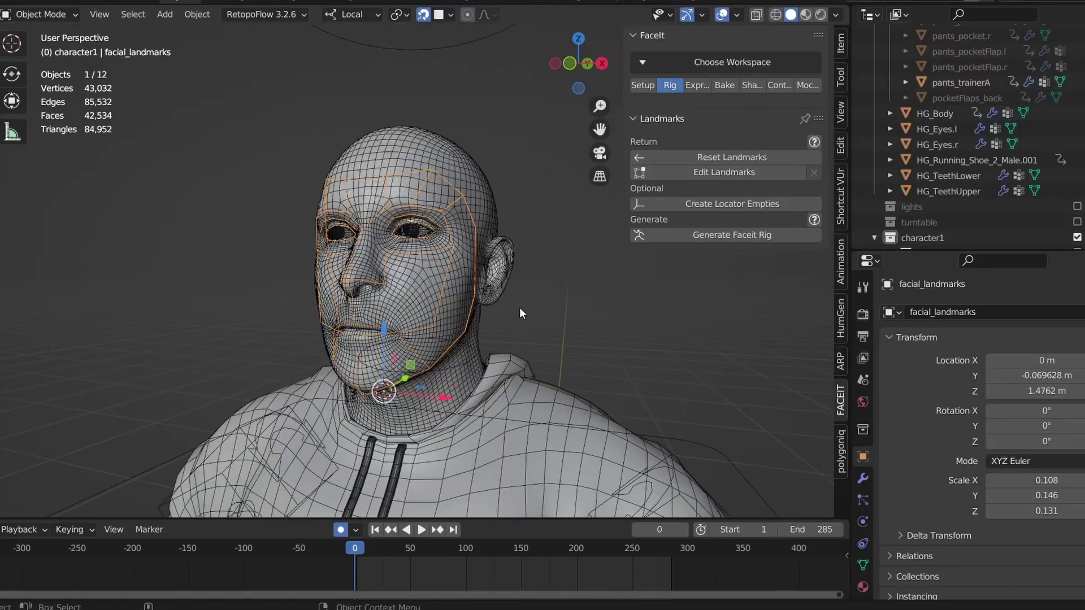
- Generate the Faceit rig and test how the face follows the brow.T.L.002 and chin bones
left_click(726, 235)
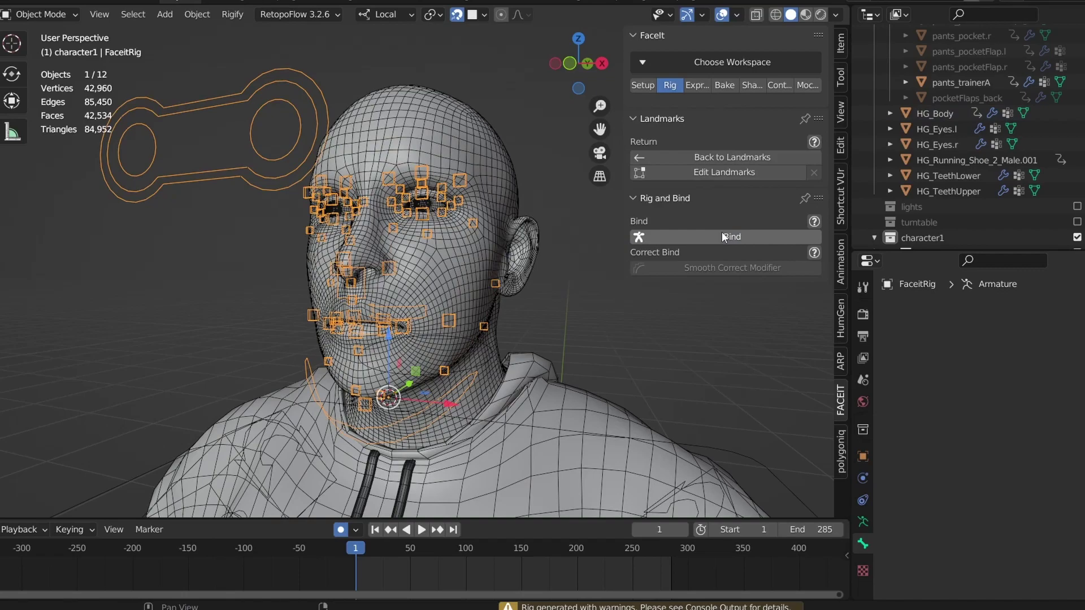
scroll(417, 213, "up", 2)
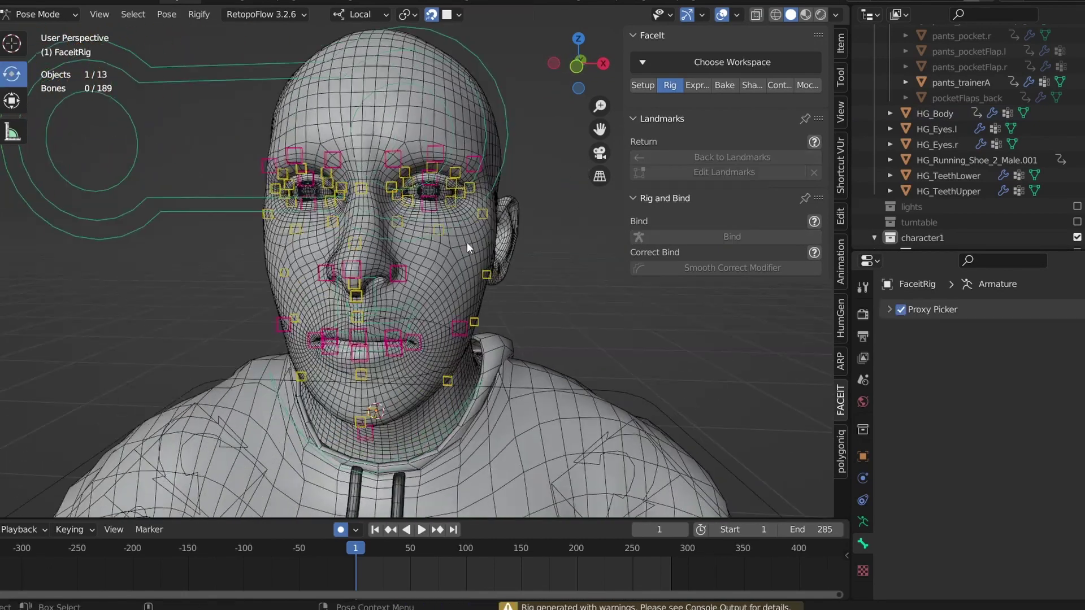
left_click(275, 171)
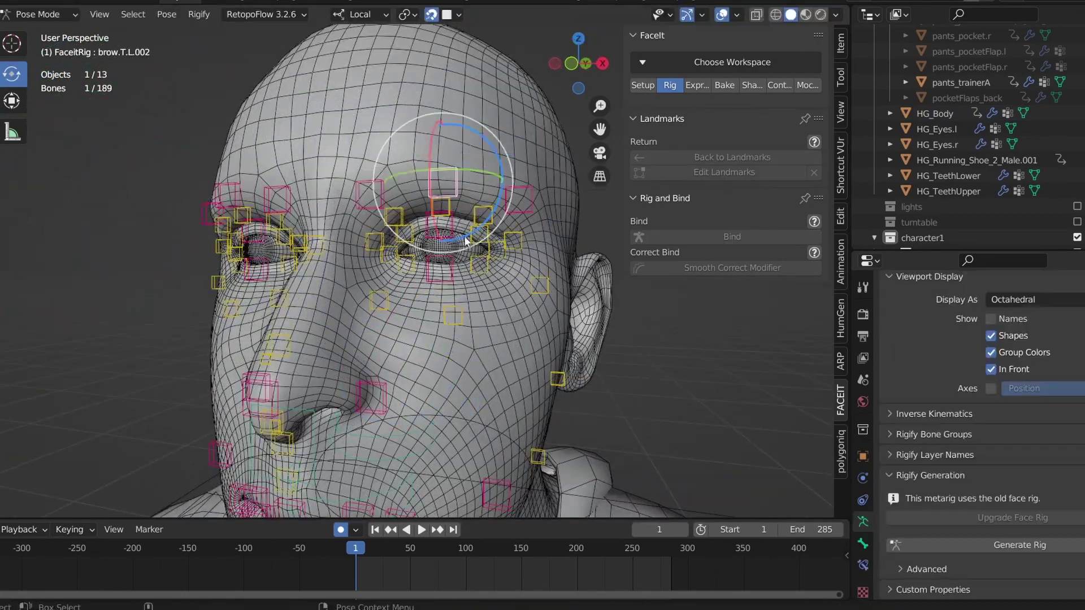
left_click_drag(465, 242, 481, 223)
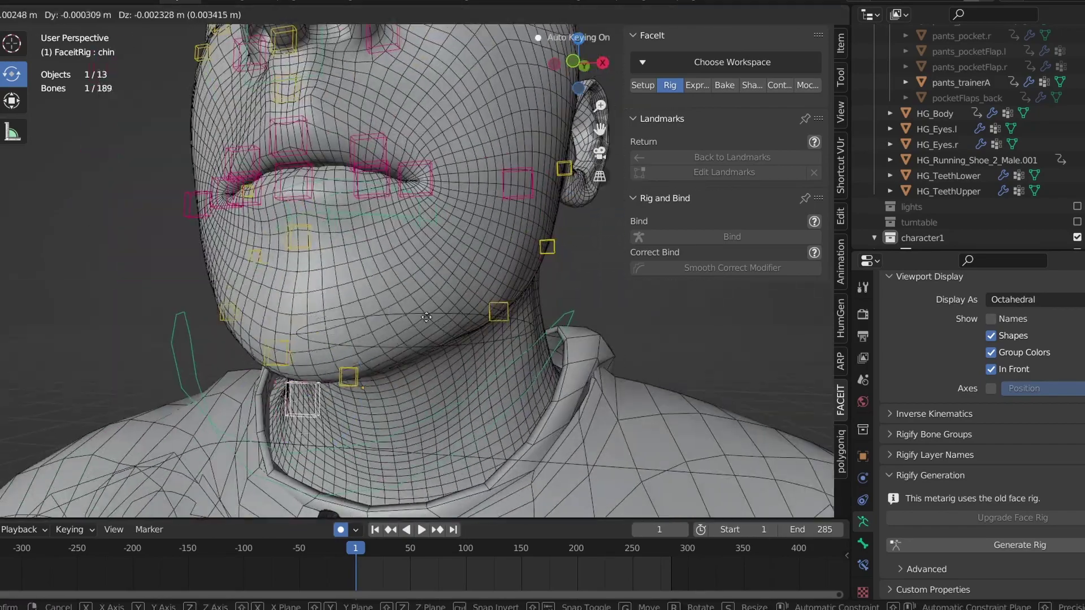
key("r")
key("r")
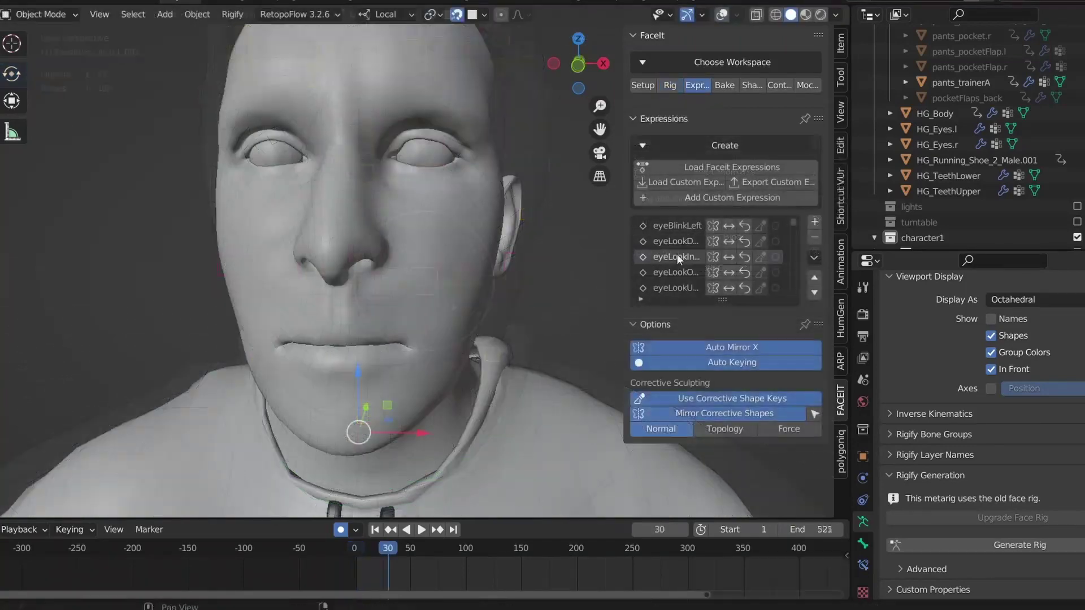
- Preview the loaded expressions along the timeline with an enlarged expression list, and show eyeBlinkLeft in Material Preview
left_click_drag(720, 300, 720, 378)
left_click_drag(545, 518, 547, 547)
middle_click_drag(585, 581, 257, 581)
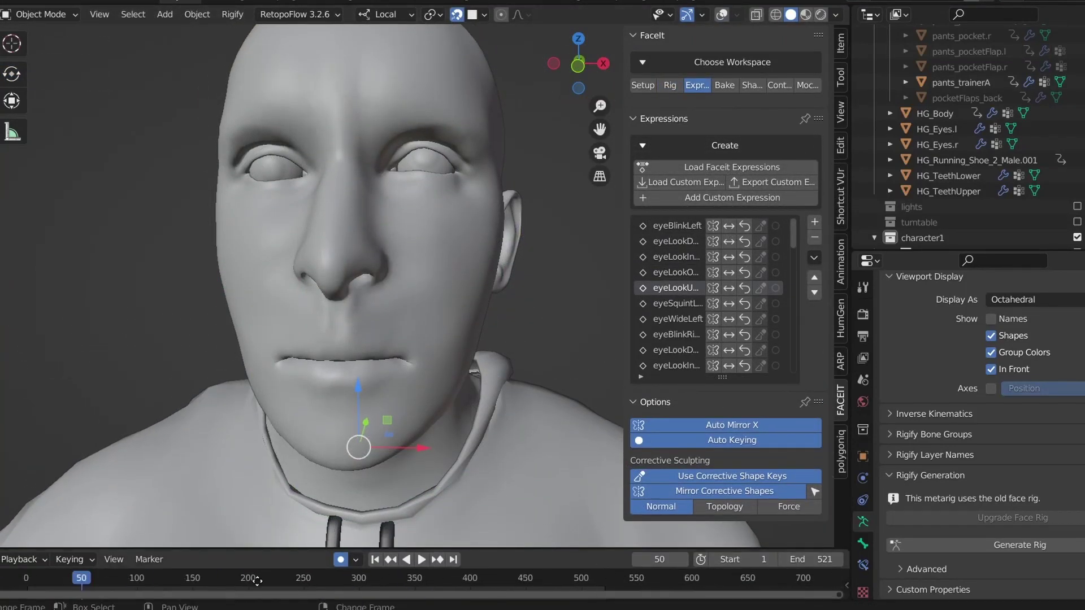
left_click(675, 226)
key("z")
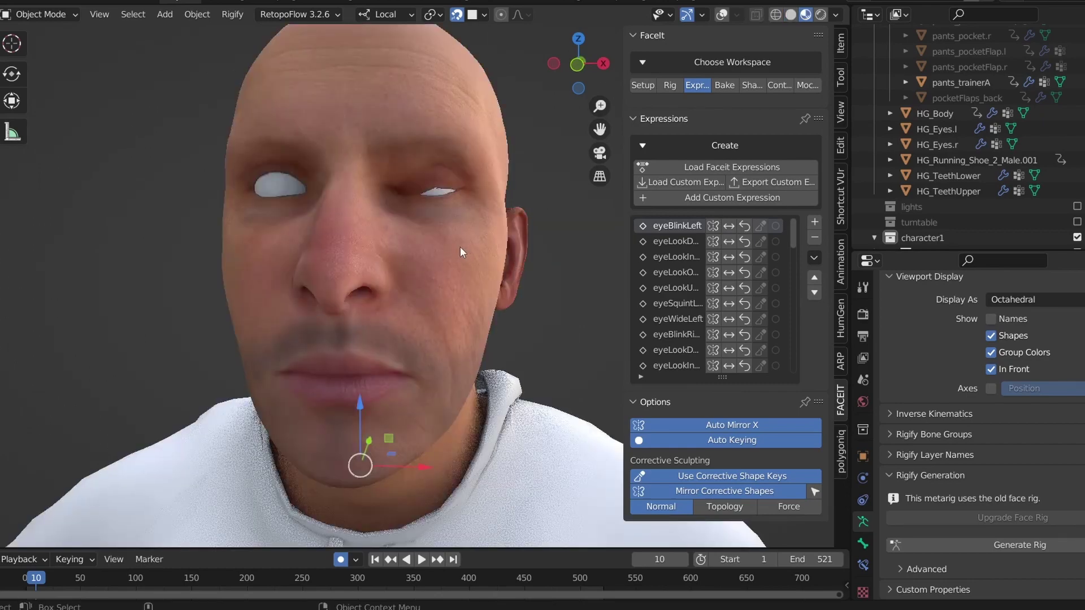
- Turn the viewport overlays back on and lower the wireframe opacity over the face
scroll(452, 260, "up", 3)
key("shift+alt+z")
scroll(461, 278, "down", 3)
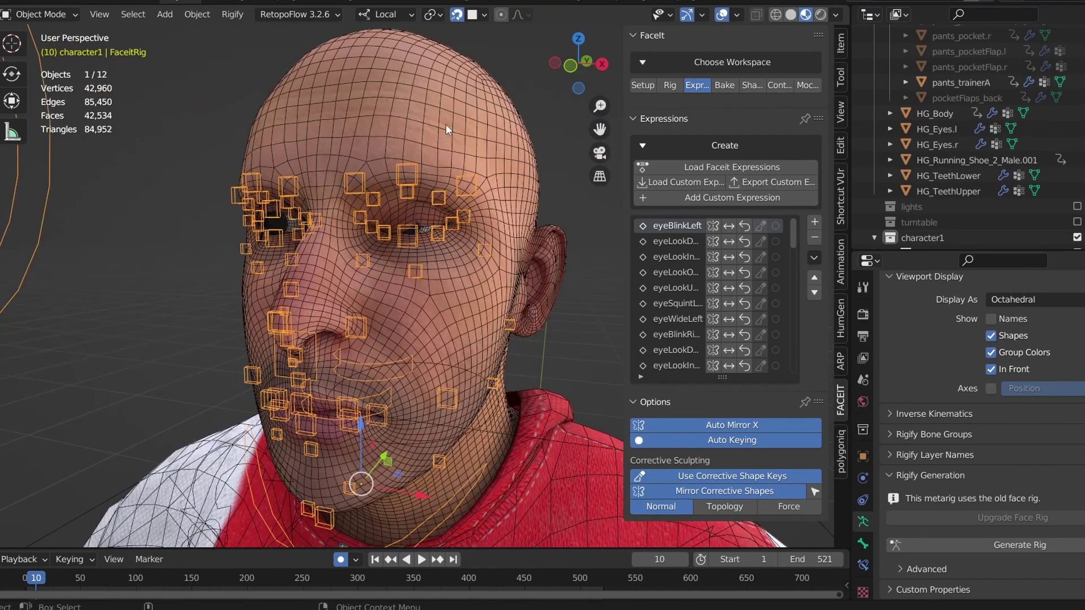
left_click(736, 14)
left_click_drag(691, 290, 739, 290)
left_click_drag(826, 291, 785, 291)
scroll(460, 229, "up", 2)
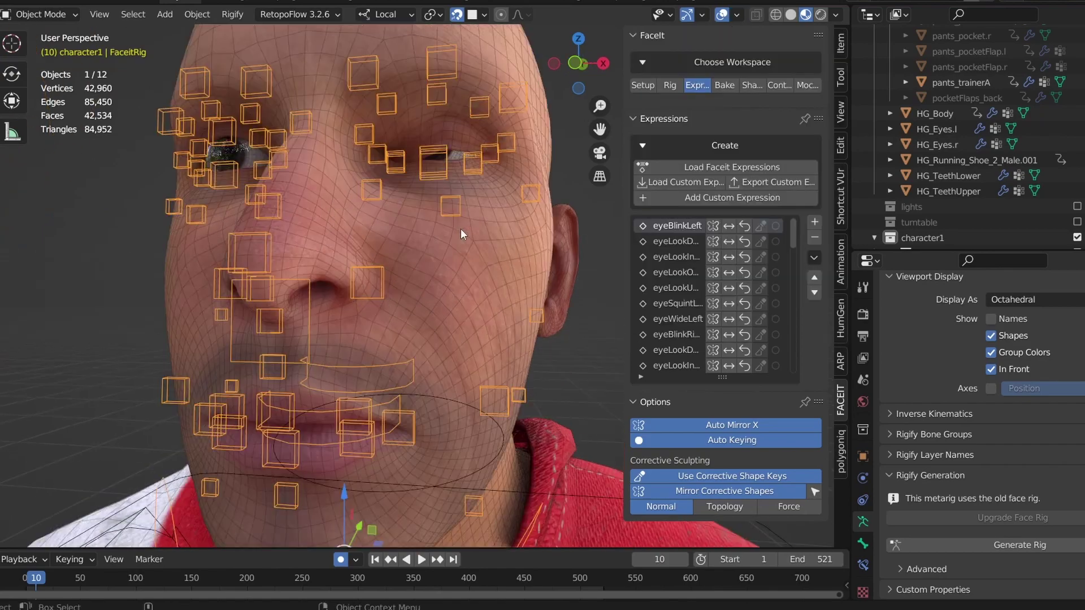
- Widen the Faceit sidebar and put the HG_Body mesh into Weight Paint mode
middle_click_drag(460, 229, 446, 265)
scroll(447, 266, "down", 2)
left_click_drag(620, 268, 594, 267)
scroll(400, 219, "up", 2)
left_click(400, 219)
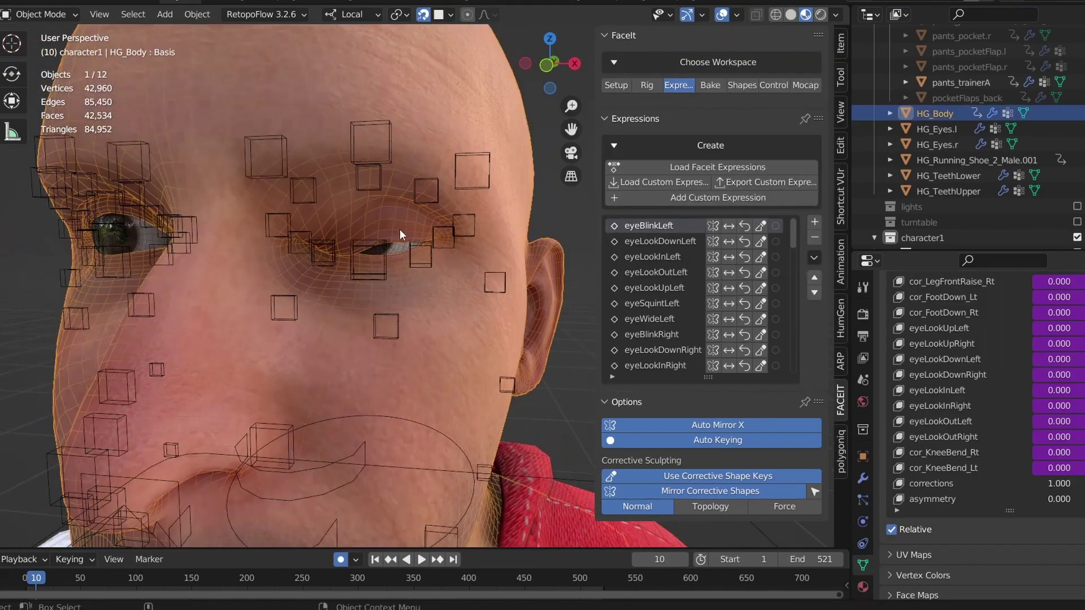
key("ctrl+Tab")
right_click(388, 232, "shift")
left_click(387, 228)
scroll(388, 249, "down", 5)
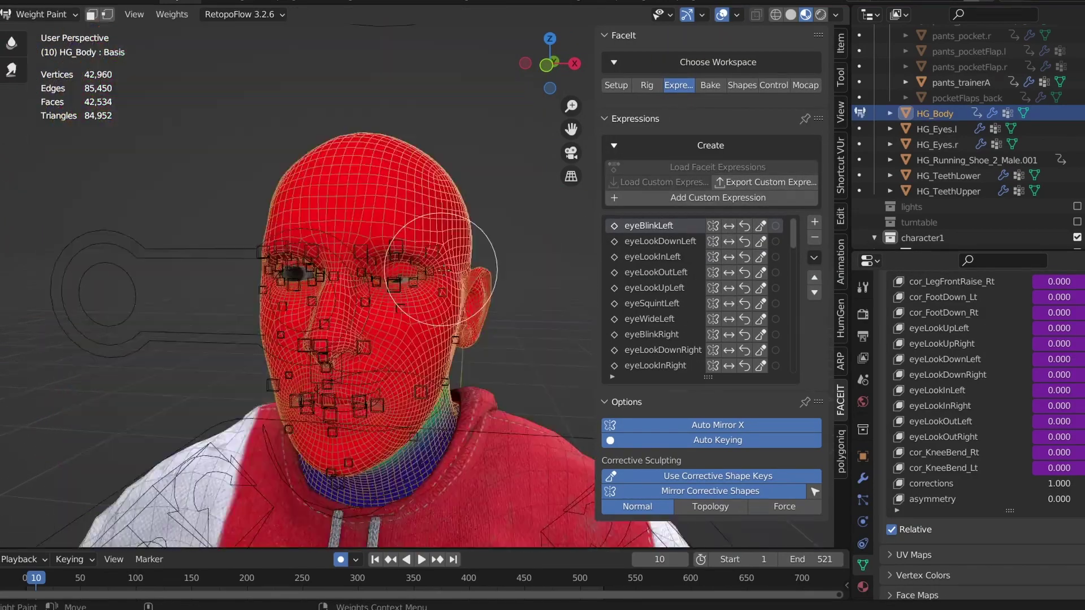
- Display the vertex weights of the bones around the left upper eyelid
scroll(389, 249, "up", 6)
right_click(379, 240, "shift")
left_click(380, 256)
right_click(389, 238, "shift")
left_click(389, 238)
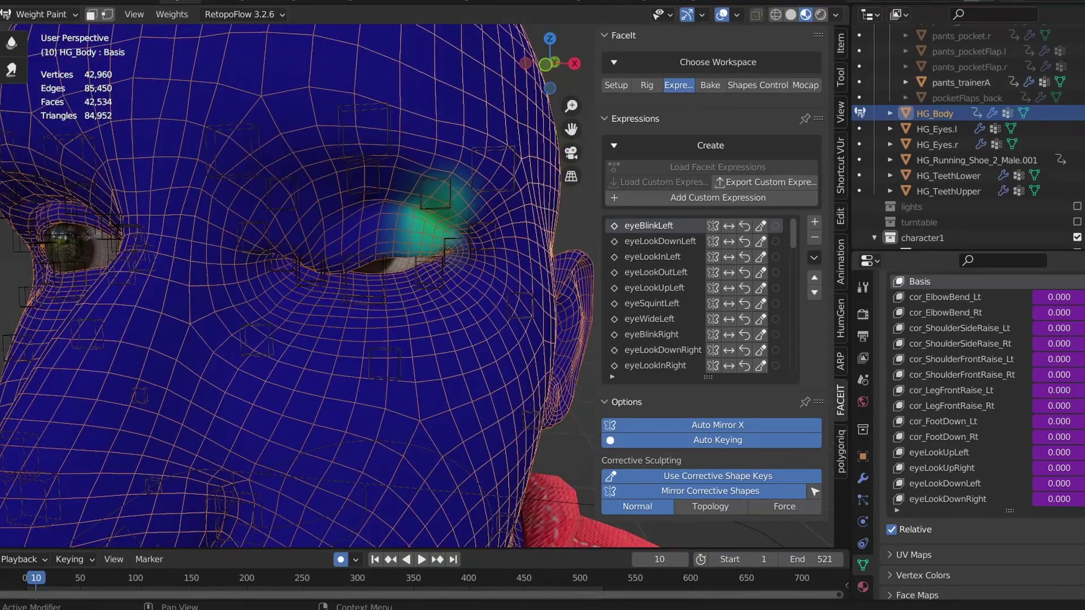
scroll(1044, 404, "up", 4)
- Examine the weights of several HG_Body vertex groups one after another for influence on the face
left_click(1044, 405)
scroll(1044, 404, "up", 2)
left_click(961, 418)
left_click_drag(480, 333, 440, 340, "alt")
left_click(949, 434)
left_click(950, 449)
scroll(946, 435, "down", 1)
left_click(945, 417)
scroll(945, 416, "down", 2)
left_click(948, 404)
left_click(947, 434)
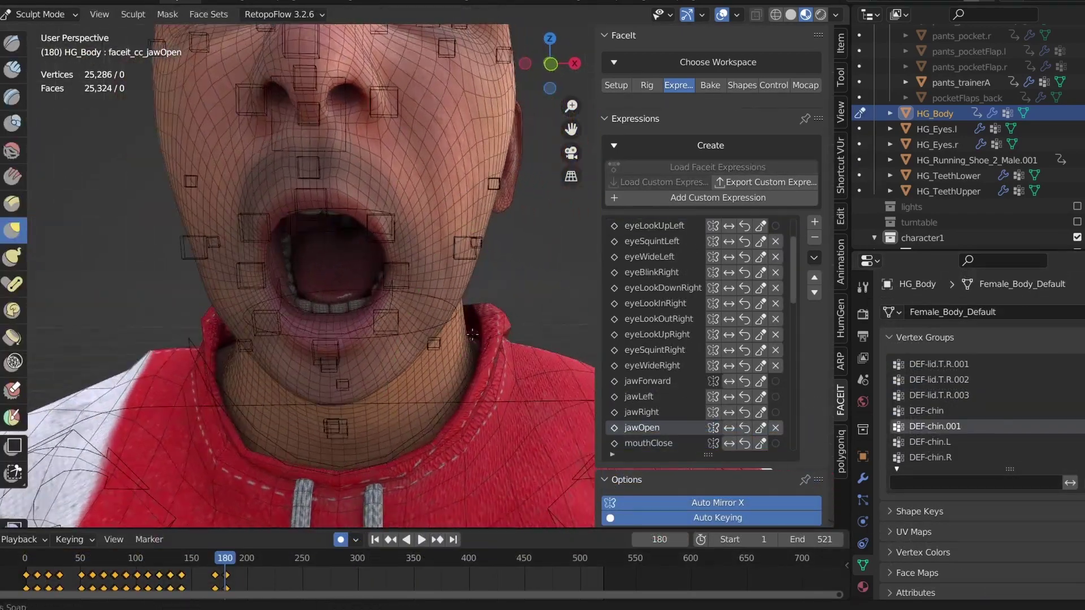
- Inspect the jawOpen corrective shape from several angles with the viewport overlays hidden
mouse_move(472, 335)
middle_mouse_down()
mouse_move(473, 305)
mouse_move(431, 312)
mouse_move(448, 296)
mouse_move(494, 325)
middle_mouse_up()
key("alt+shift+z")
scroll(431, 313, "down", 3)
scroll(447, 295, "up", 4)
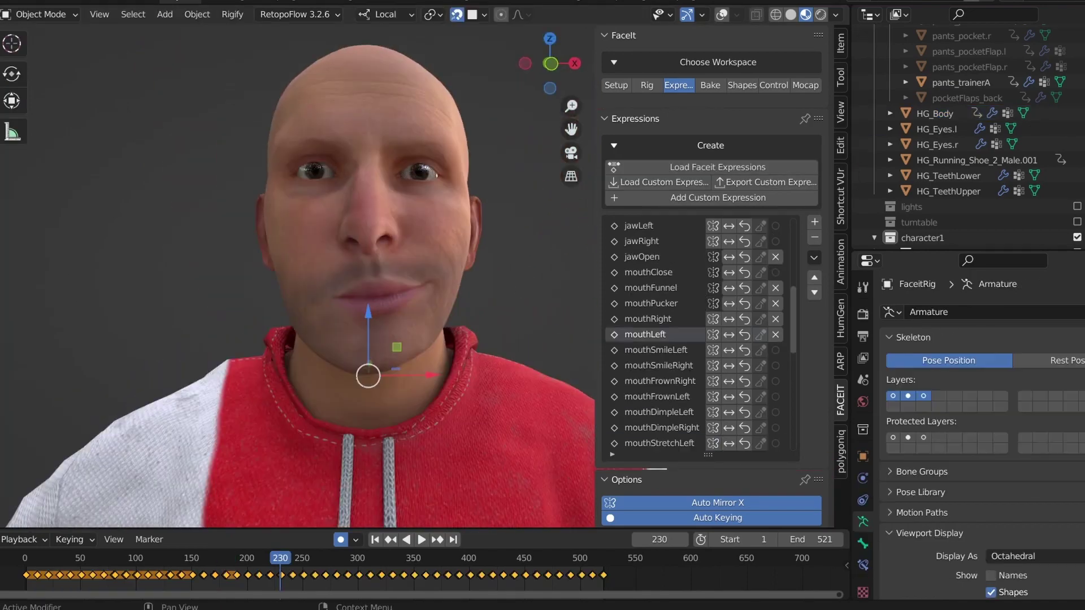
mouse_move(508, 249)
middle_mouse_down()
mouse_move(419, 260)
mouse_move(470, 317)
middle_mouse_up()
- Select a control bone near the mouth and move it about 0.004 m in front view for the mouthLeft expression
key("ctrl+Tab")
key("alt+shift+z")
left_click(448, 322)
key("alt+shift+z")
key("KP_1")
scroll(476, 191, "up", 3)
key("g")
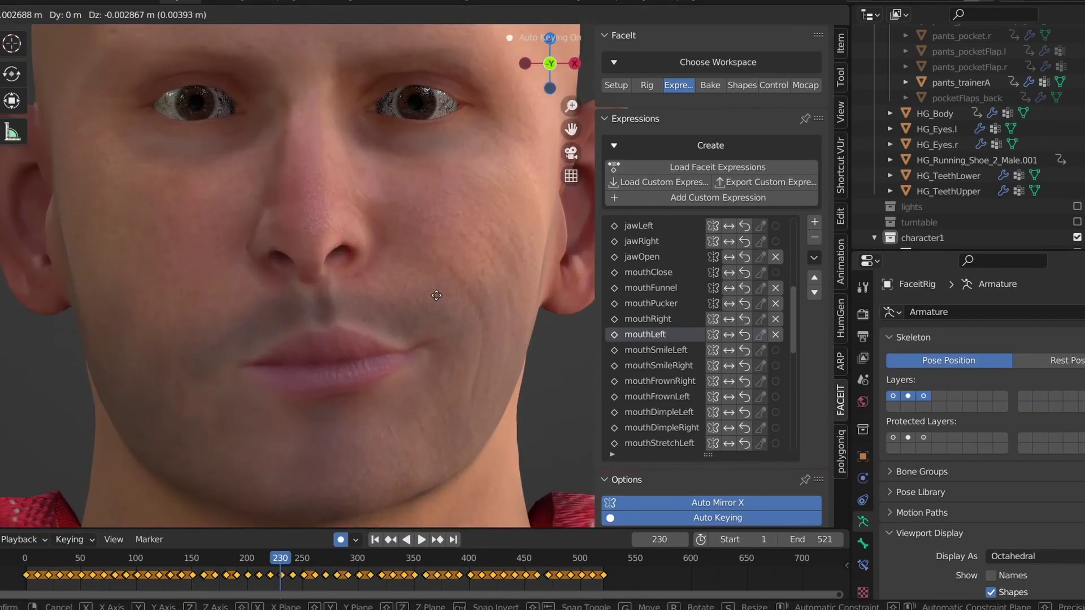
left_click(436, 295)
- Move a face control bone in side view to refine the depth of the mouthLeft expression
left_click(461, 242)
key("KP_3")
key("g")
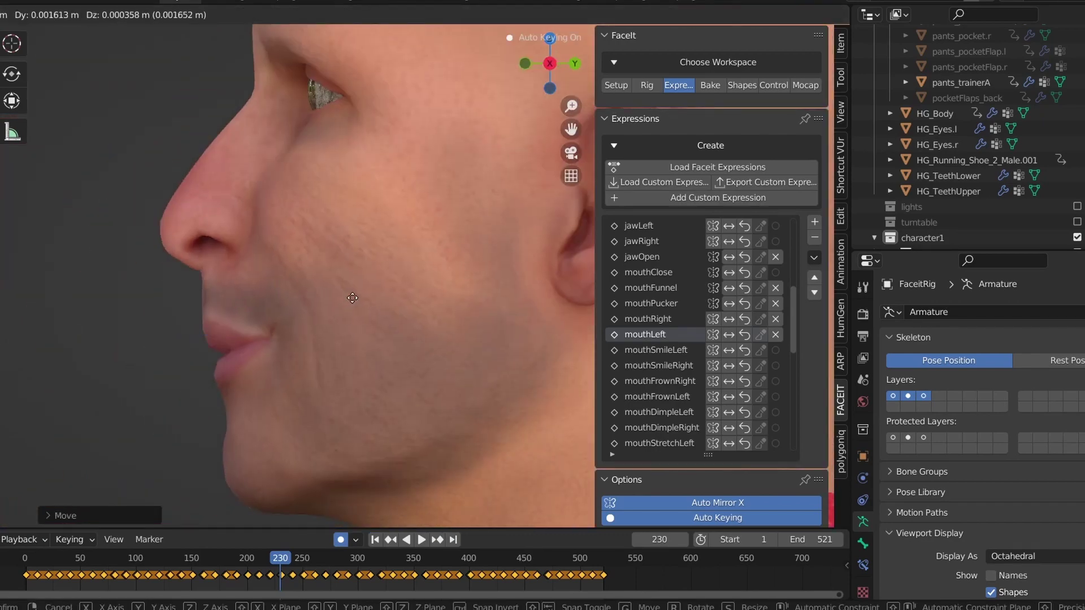
left_click(335, 311)
middle_click_drag(335, 311, 338, 216)
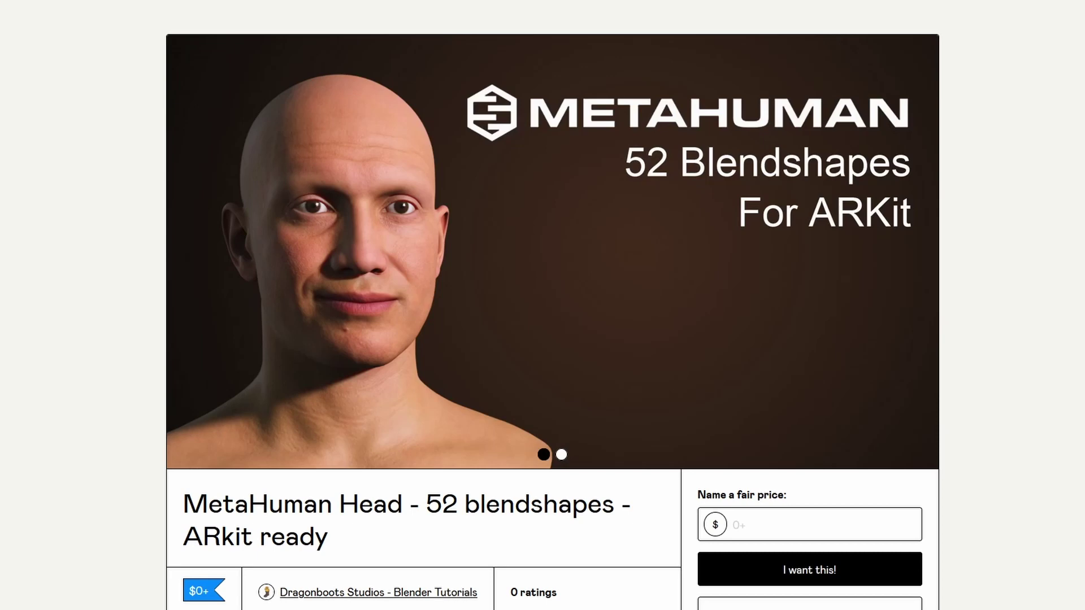
- View the second gallery item on the MetaHuman Head 52 blendshapes product page
left_click(919, 259)
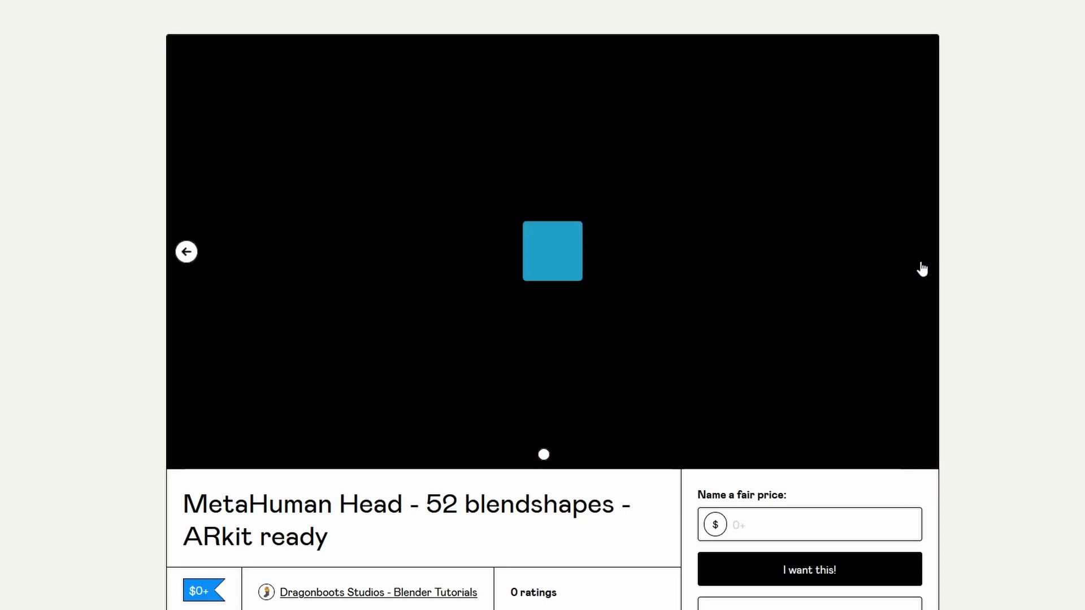
left_click(599, 259)
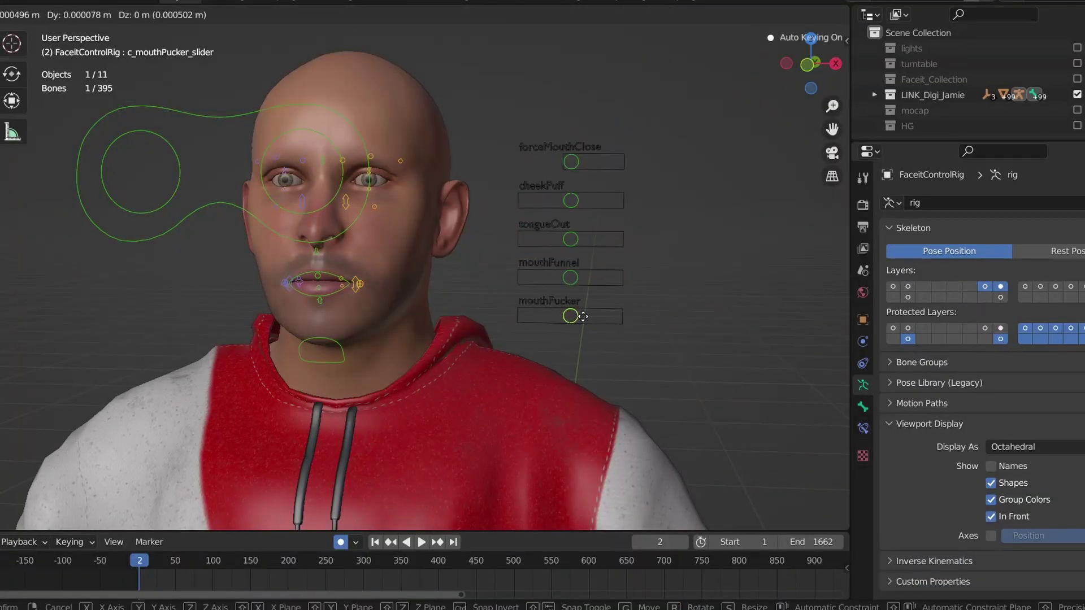
- Try out the mouthPucker and mouthFunnel sliders and the jaw control of FaceitControlRig on the hoodie character
right_click(605, 308)
left_click(578, 278)
key("g")
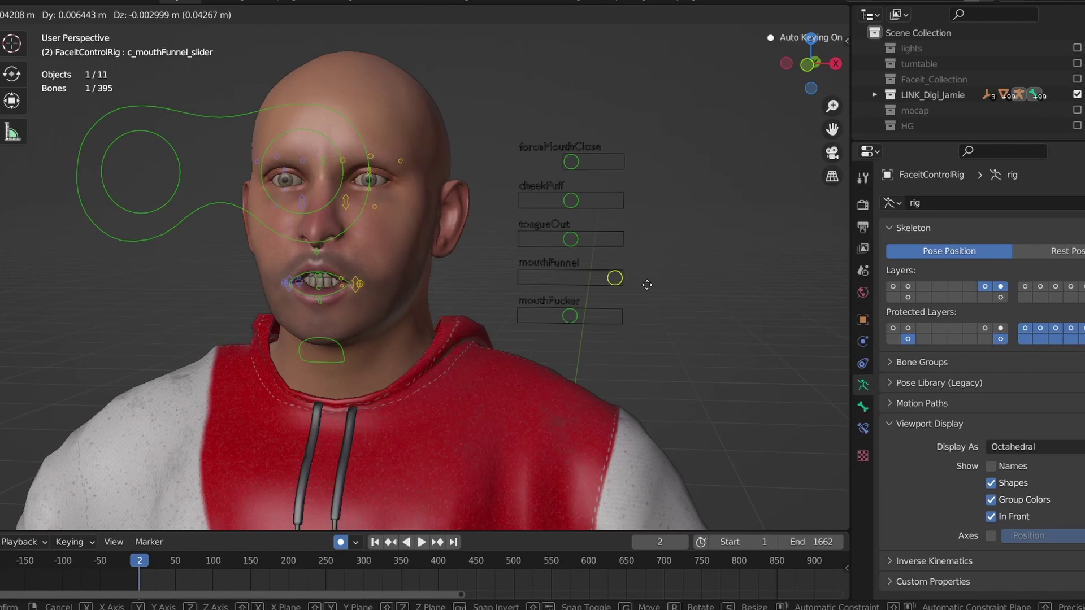
right_click(666, 285)
middle_click_drag(480, 273, 513, 273, "shift")
scroll(525, 261, "up", 2)
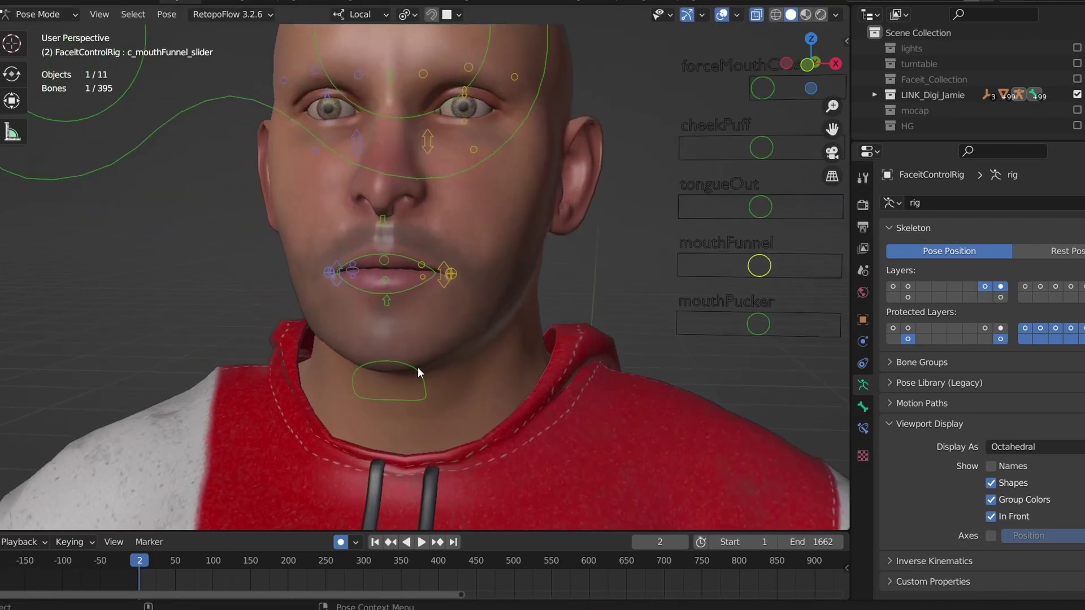
left_click(419, 370)
key("g")
right_click(537, 287)
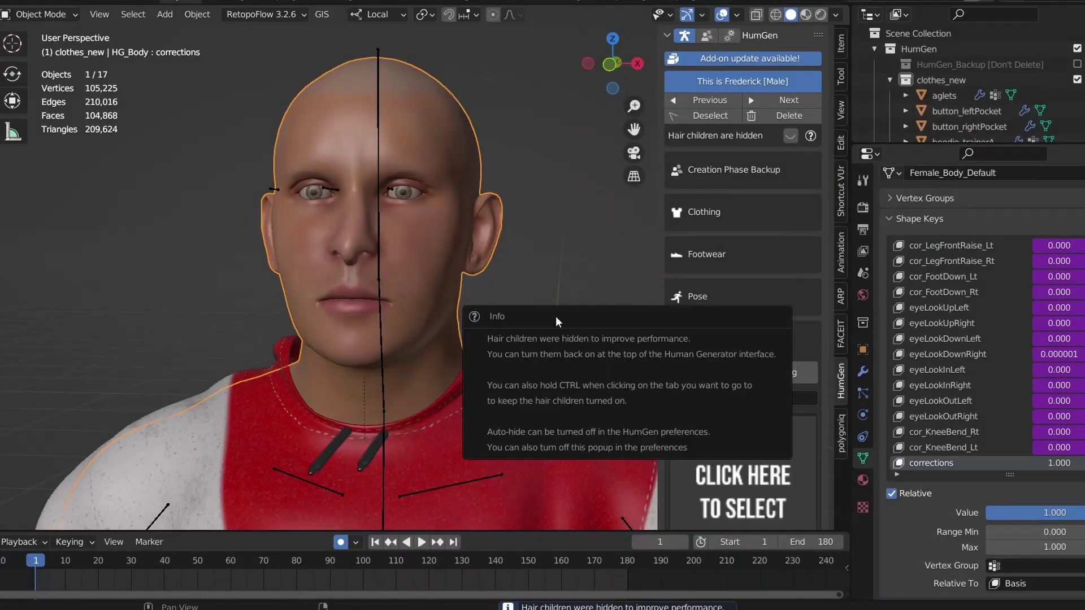
- Add the Human Generator facial rig to the character through its Face Rig expression option
left_click(784, 332)
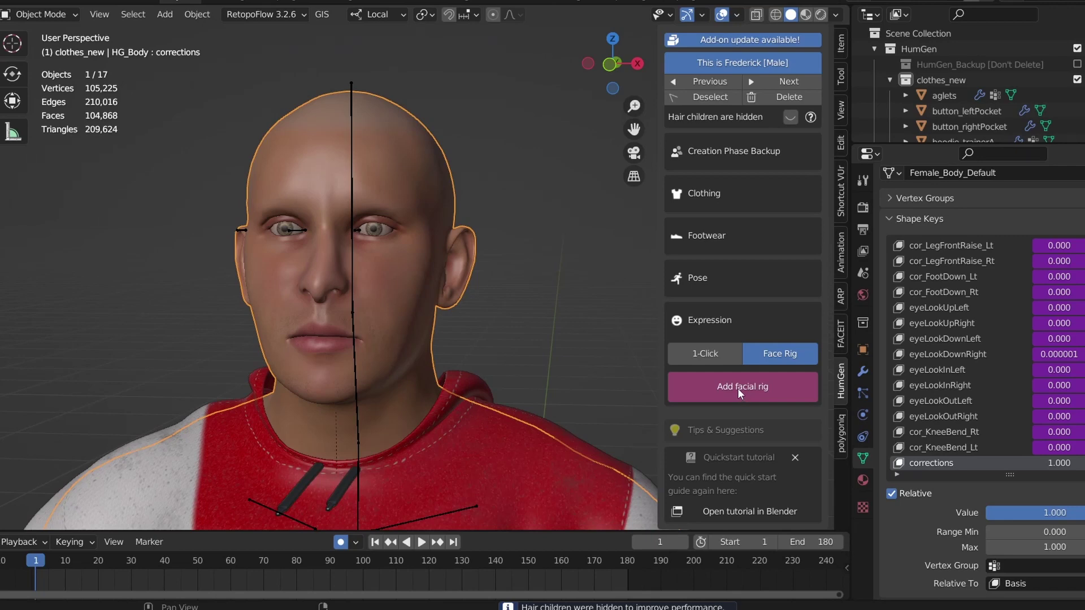
left_click(737, 388)
- Put the character's armature into Pose Mode and try moving the cheek_squint_L bone
scroll(404, 276, "up", 3)
left_click(383, 272)
key("ctrl+Tab")
left_click(382, 272)
key("g")
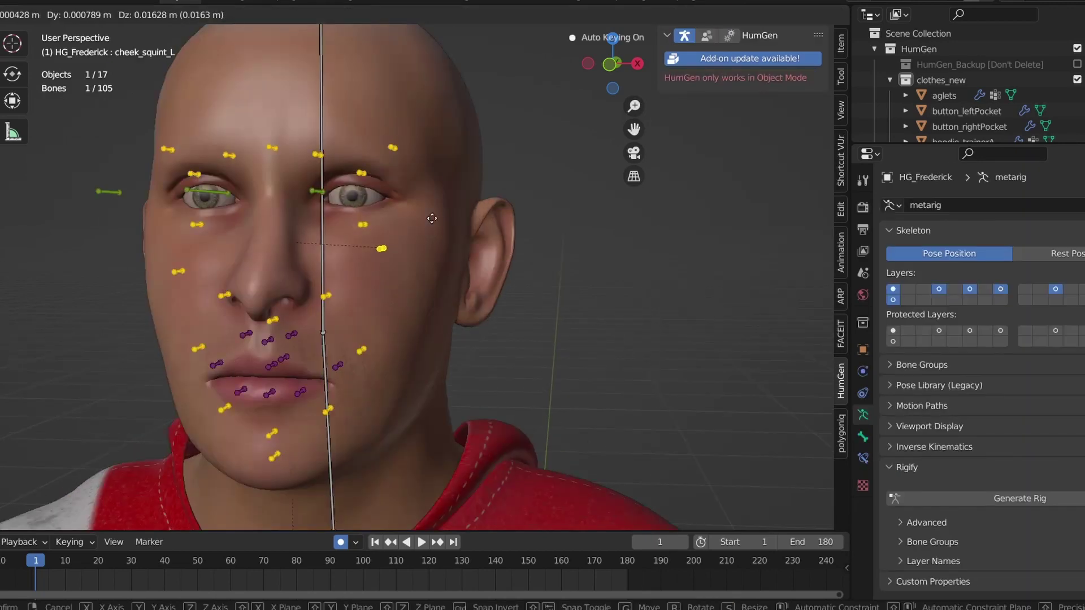
right_click(432, 218)
- Try moving the bone beside the left mouth corner and the bone under the nose
left_click(362, 350)
key("g")
right_click(384, 296)
left_click(273, 320)
key("g")
key("Escape")
- Select HG_Body in Object Mode, and generate Faceit's facial landmarks fitted to the height of the head
key("ctrl+Tab")
left_click(447, 291)
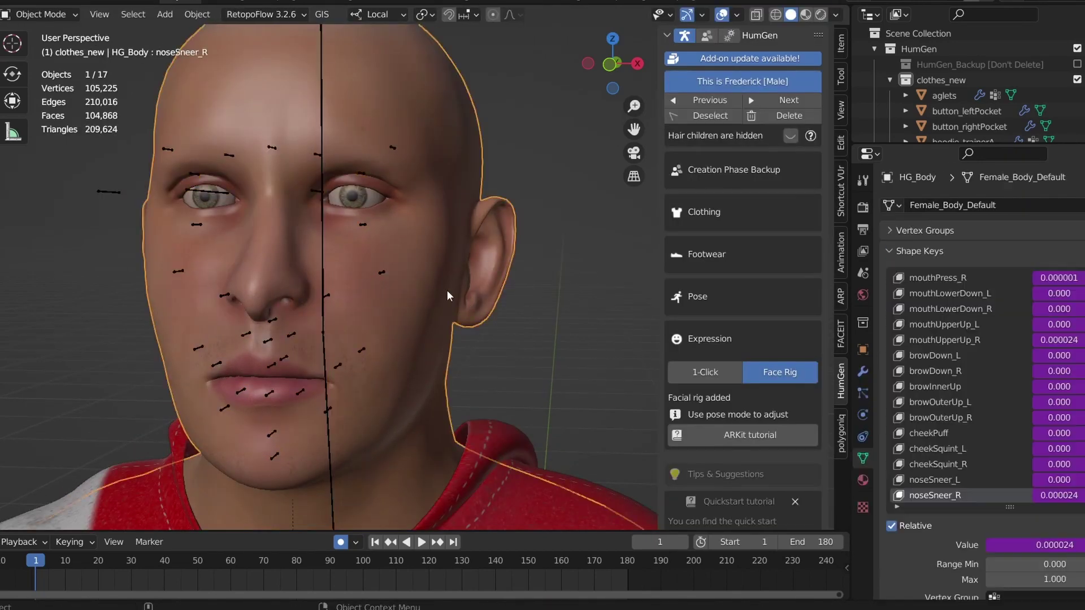
scroll(447, 291, "down", 3)
left_click(840, 334)
left_click(721, 144)
left_click(697, 89)
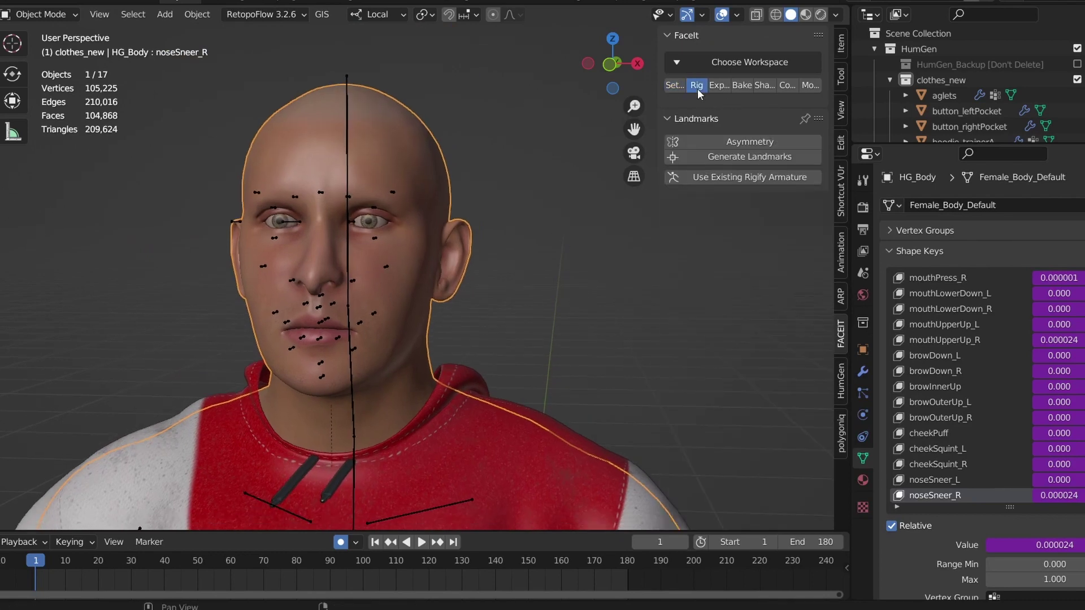
left_click(727, 155)
left_click(729, 144)
left_click(661, 195)
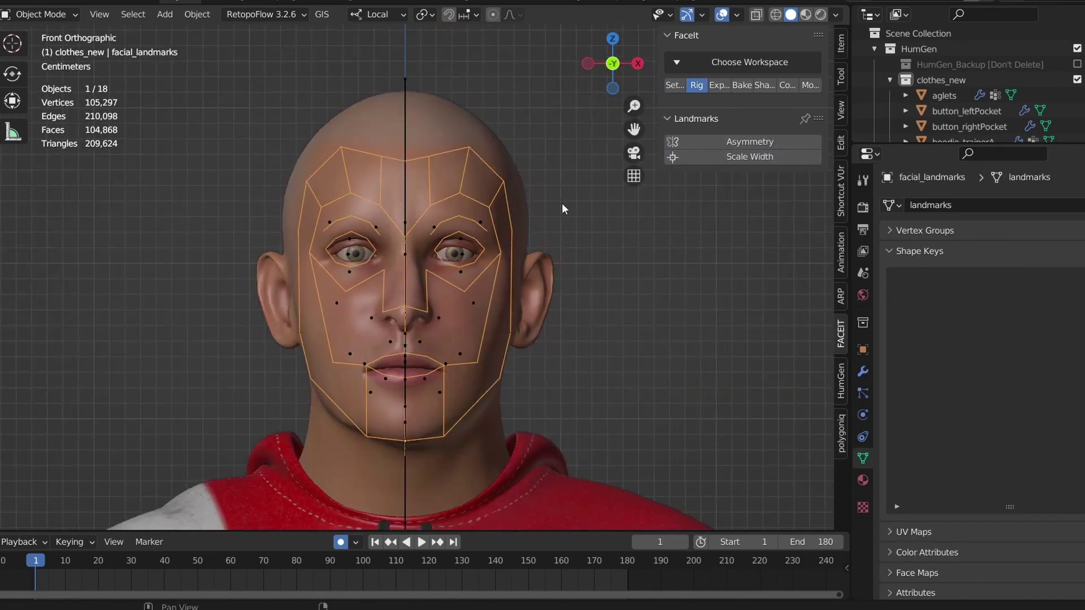
- Confirm the fit of the facial landmarks on the head and generate the Faceit rig from them
left_click(562, 204)
left_click(729, 235)
middle_click_drag(412, 228, 451, 232)
- Generate Faceit's ARKit control rig for the character's face
left_click(764, 85)
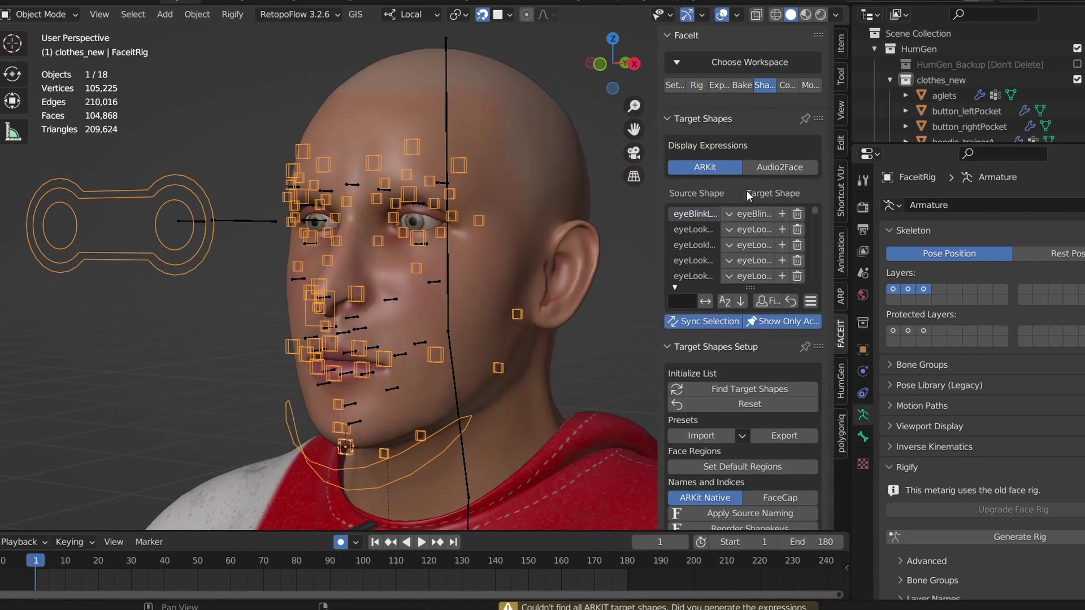
left_click(787, 84)
left_click(750, 172)
left_click(756, 281)
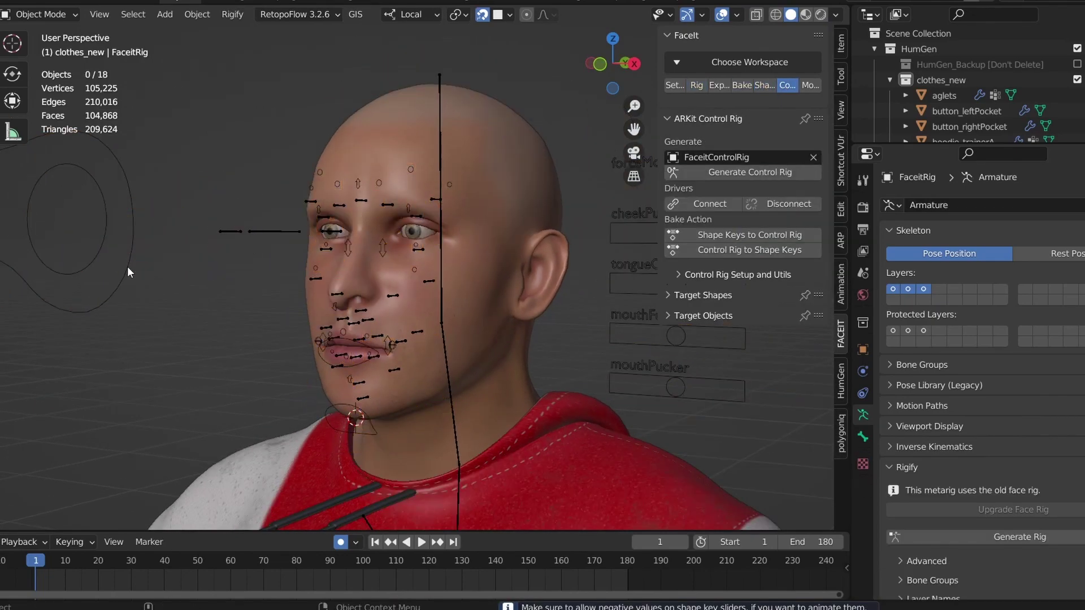
middle_click_drag(266, 226, 394, 222)
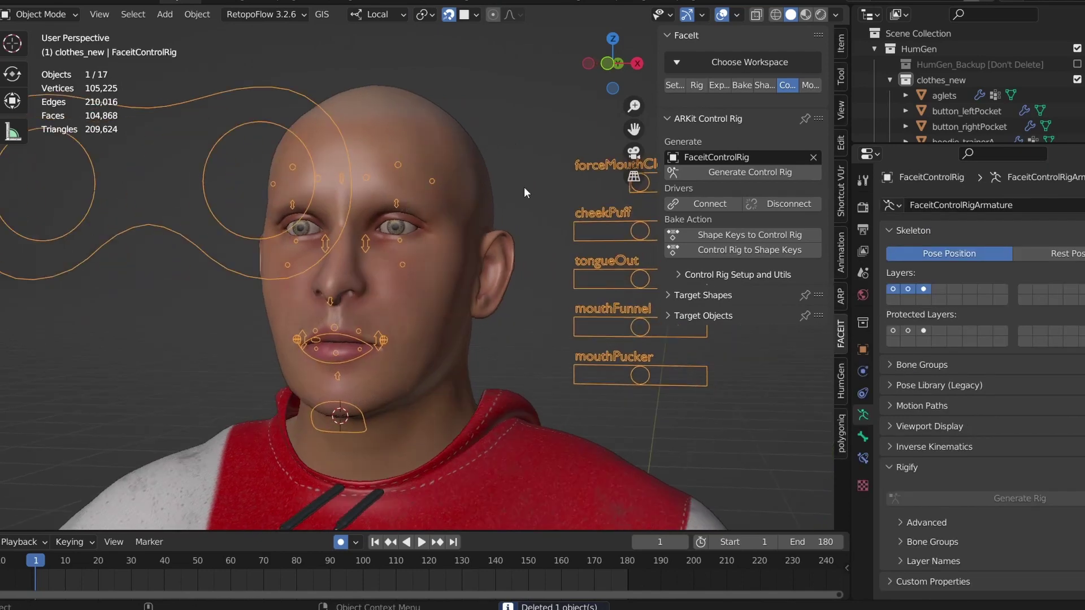
left_click_drag(660, 130, 593, 132)
middle_click_drag(468, 204, 451, 206, "shift")
- Put FaceitControlRig into Pose Mode and try moving the mouth controller and the c_nose_sneer.L control
key("ctrl+Tab")
left_click(344, 362)
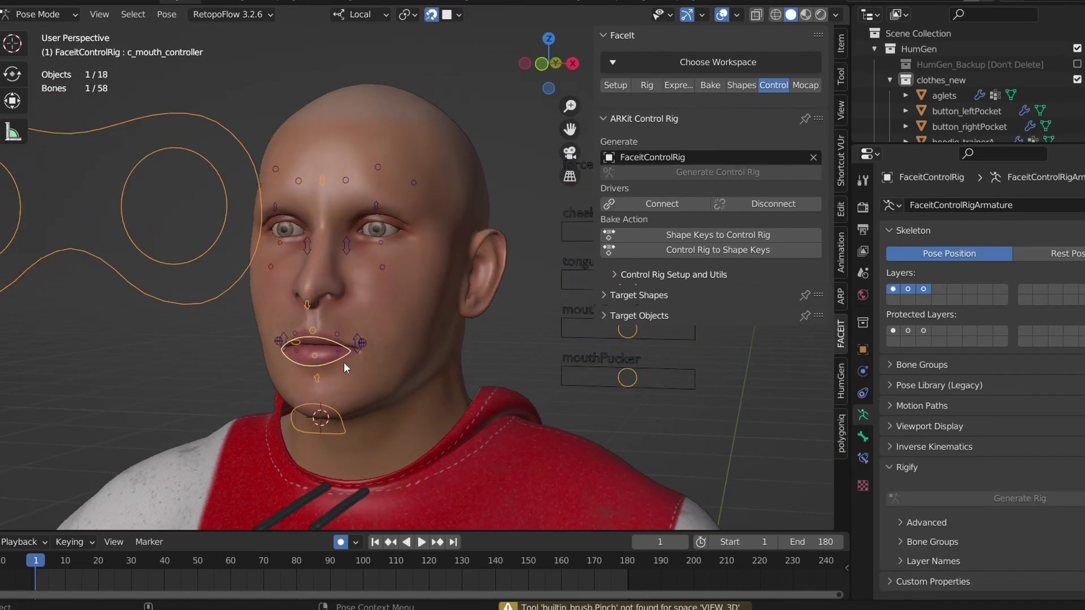
key("g")
right_click(337, 334)
left_click(387, 266)
key("g")
left_click(381, 249)
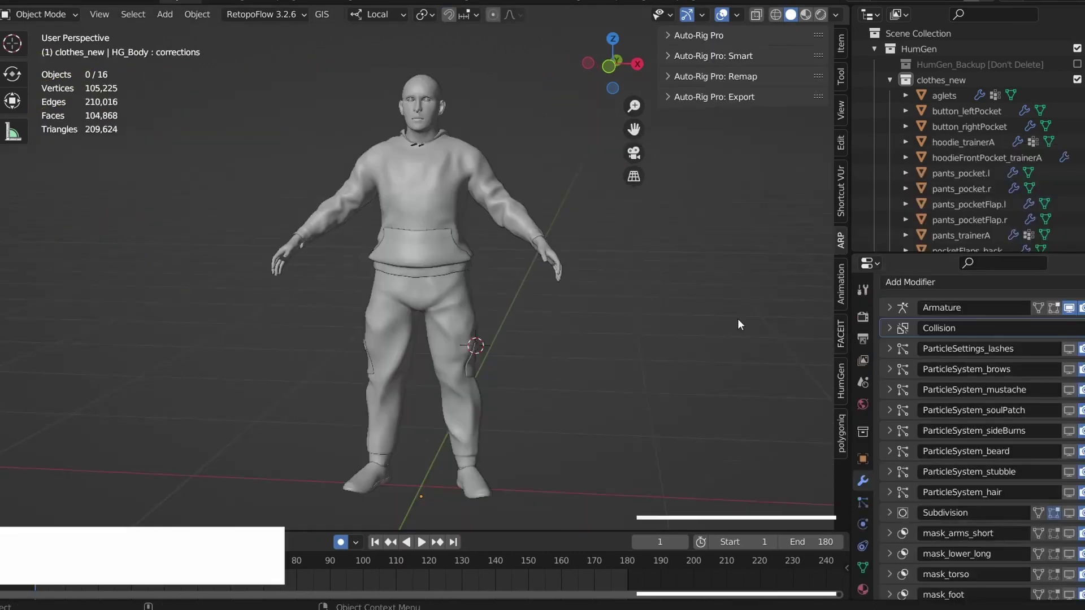
- Select the character's body, hoodie, trousers and shoes and load them into Auto-Rig Pro: Smart
left_click(713, 56)
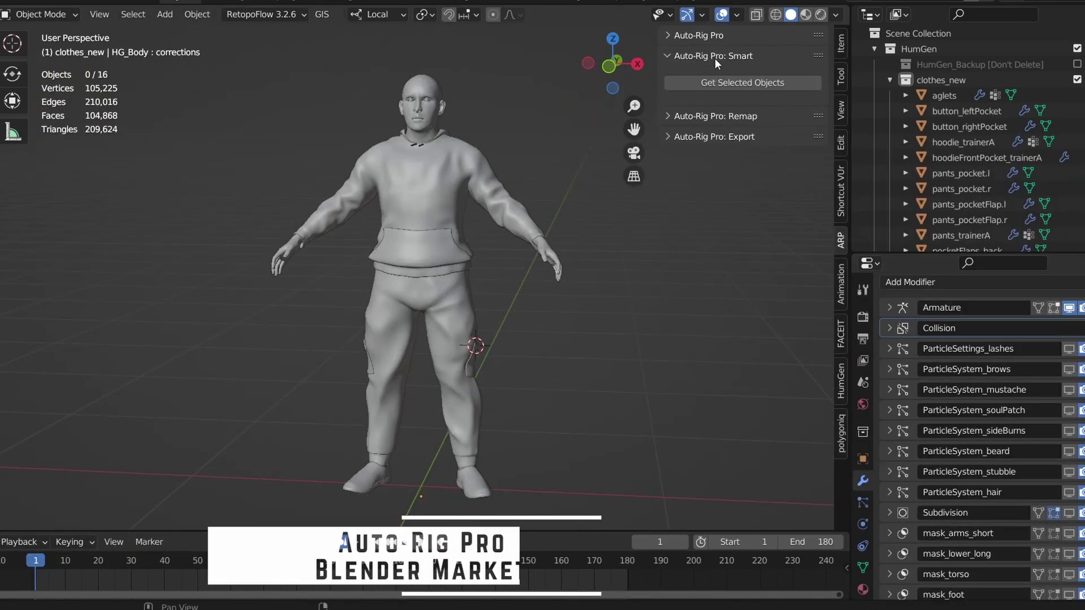
left_click(428, 113)
left_click(450, 170, "shift")
left_click(456, 407, "shift")
left_click(471, 483, "shift")
middle_click_drag(510, 293, 503, 320, "shift")
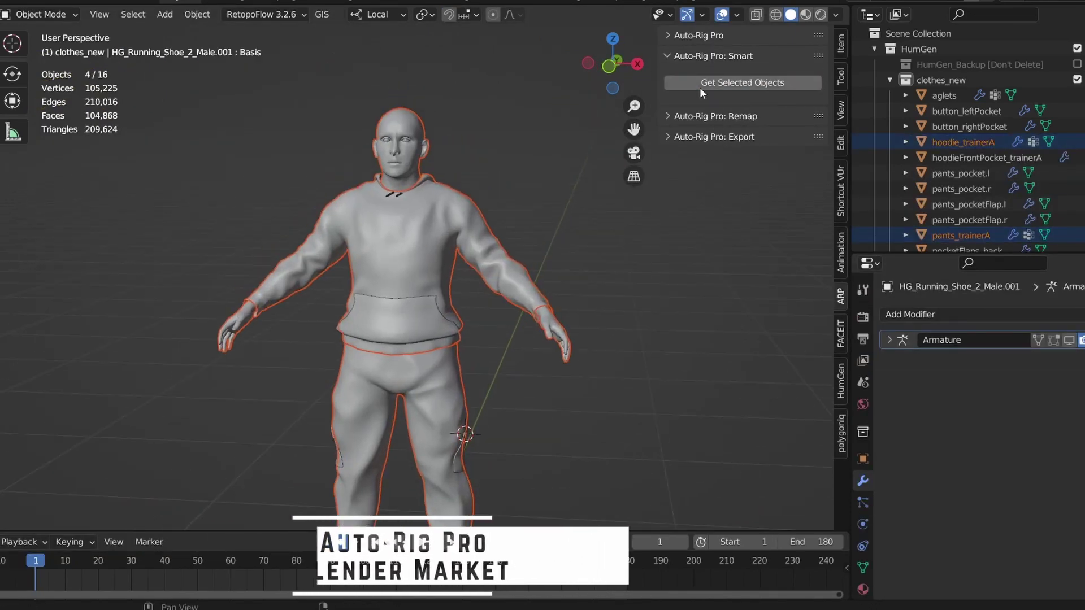
left_click(701, 86)
- Place mirrored Auto-Rig Pro markers on the neck, chin, shoulders, wrists, spine root and ankles
left_click(700, 127)
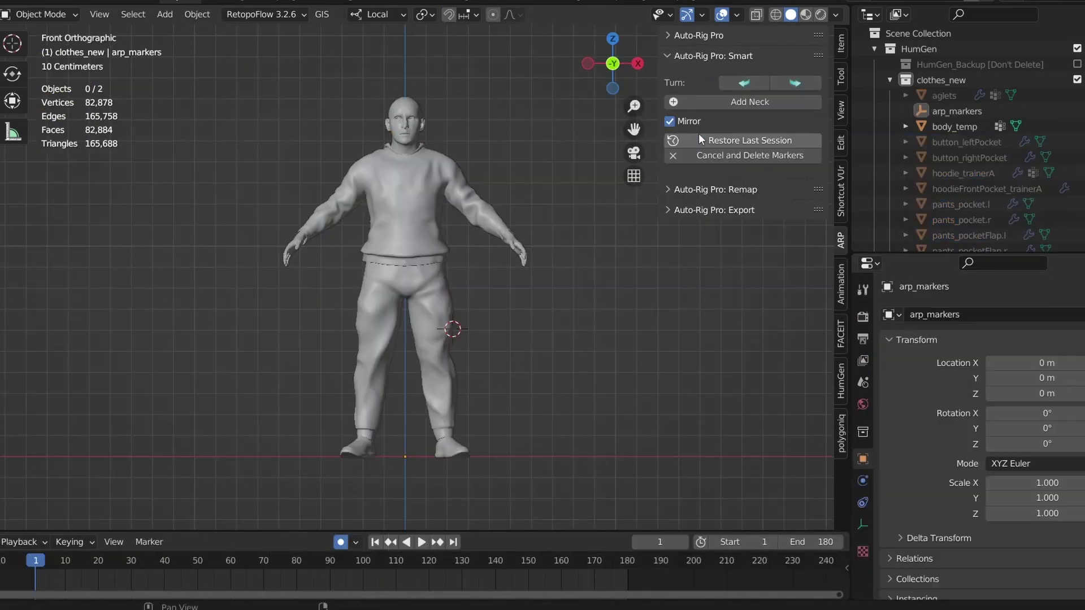
left_click(647, 147)
left_click(721, 83)
left_click(551, 140)
left_click(721, 83)
left_click(729, 83)
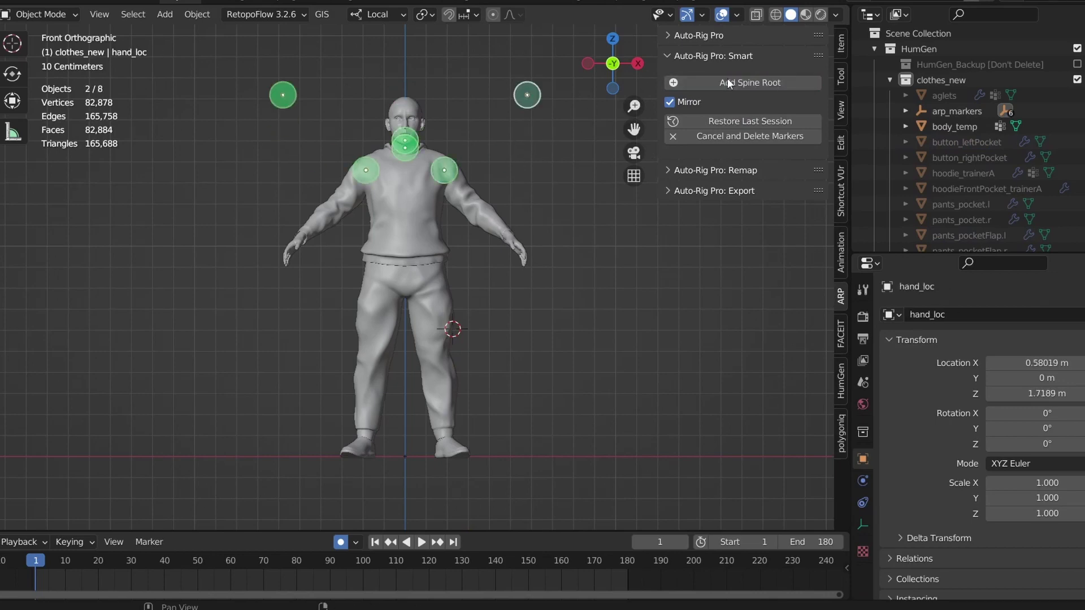
left_click(461, 261)
left_click(730, 82)
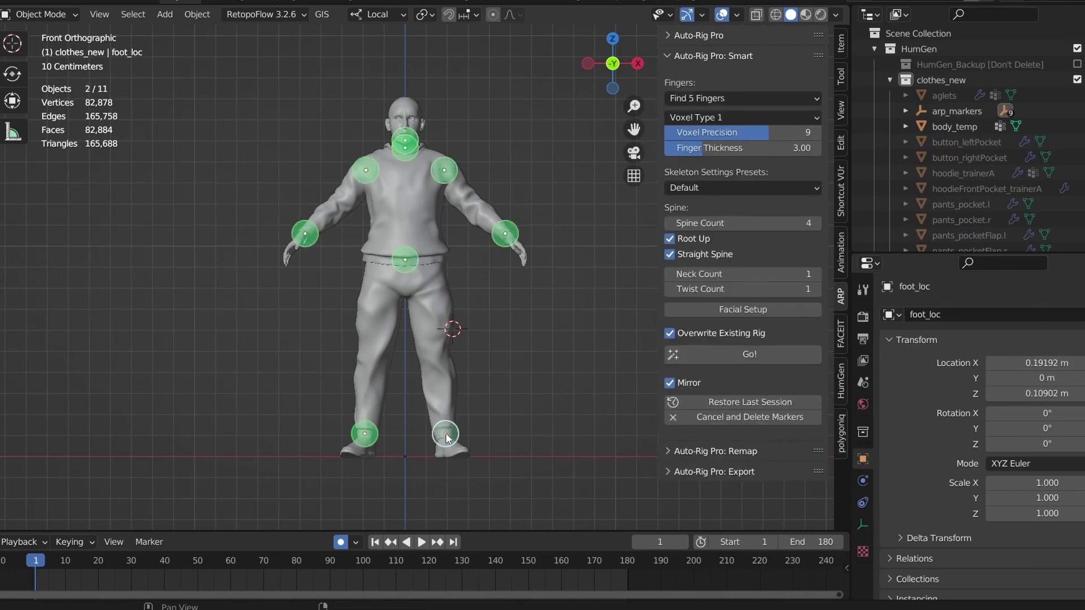
- Generate the reference skeleton from the markers with Find 5 Fingers, and match it to the rig
left_click(754, 354)
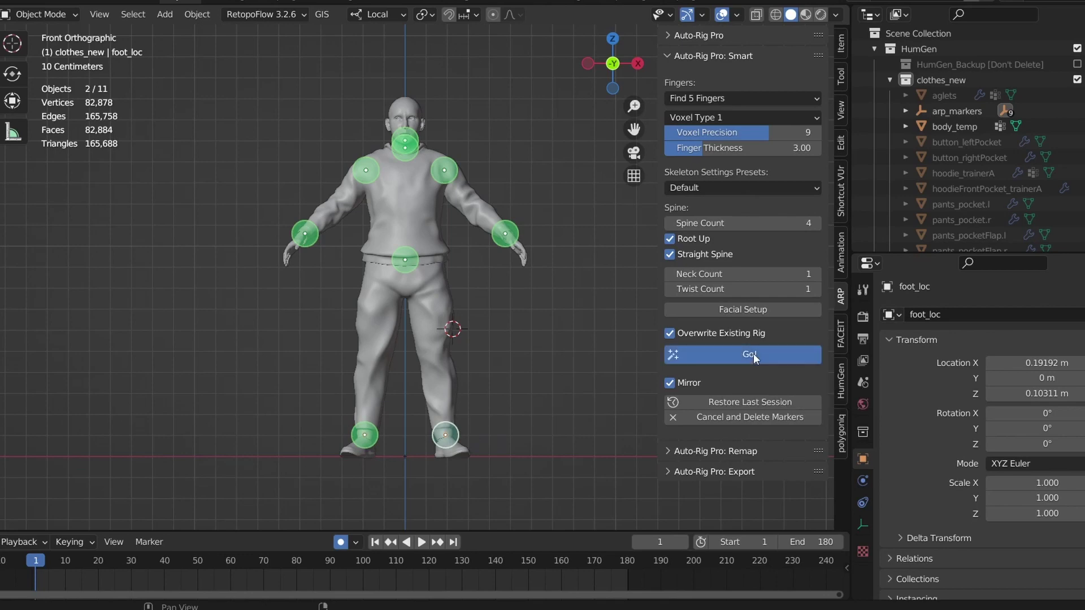
left_click(727, 40)
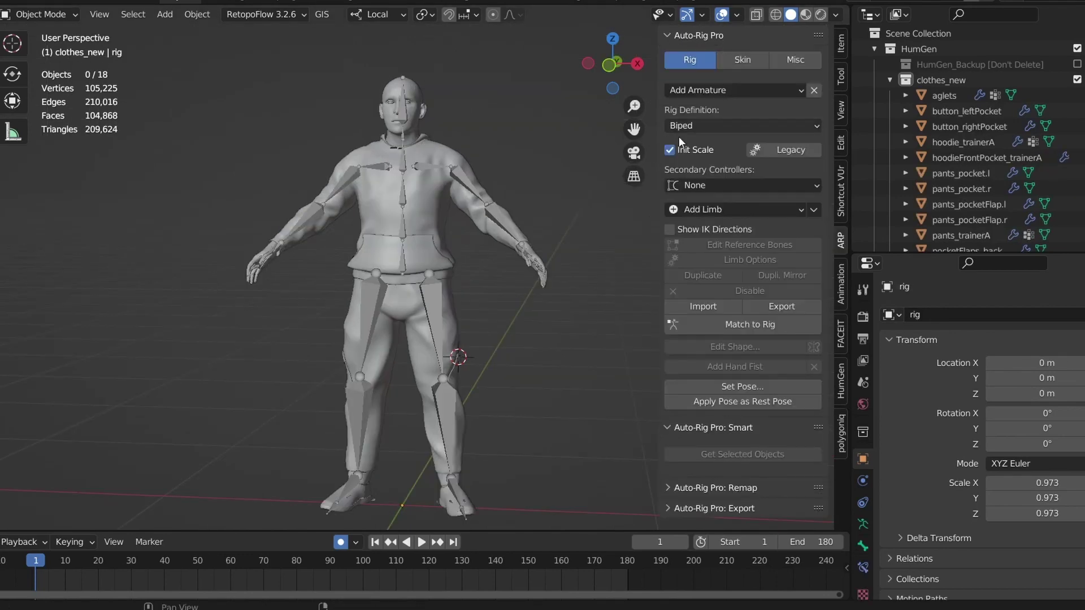
left_click(749, 327)
- Return the Auto-Rig Pro rig to Object Mode and open its skinning options
key("ctrl+Tab")
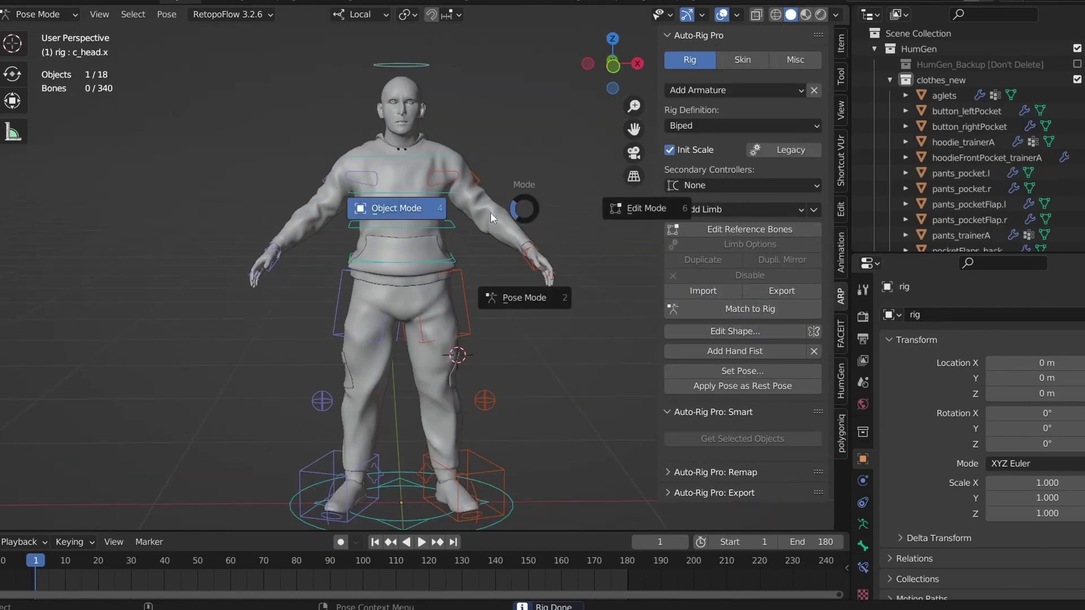
left_click(491, 213)
left_click(743, 59)
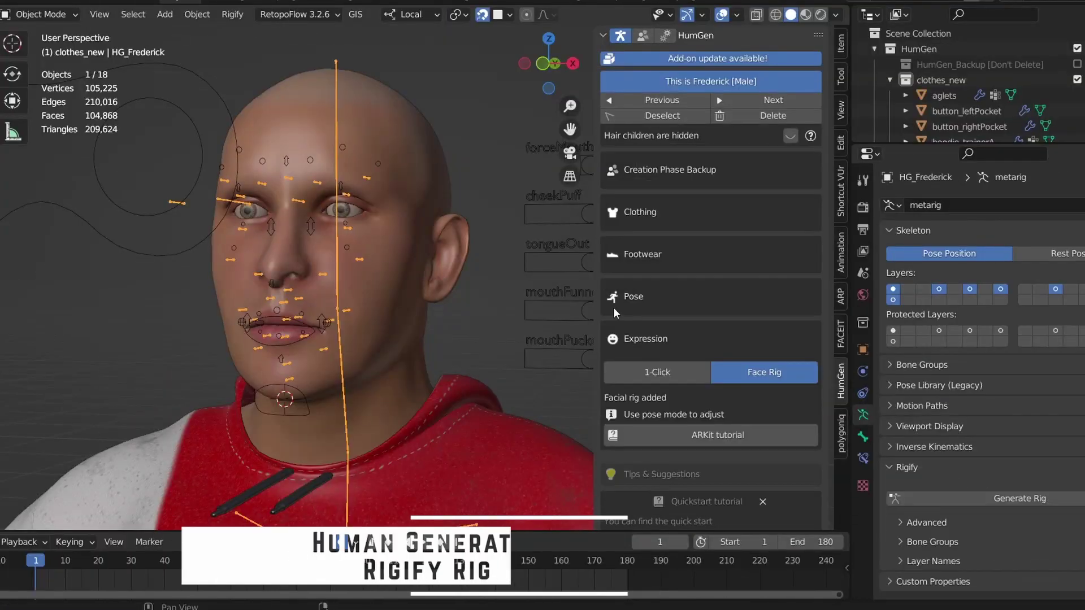
- Generate a Rigify rig for the character through Human Generator's Pose options
left_click(616, 305)
left_click(762, 334)
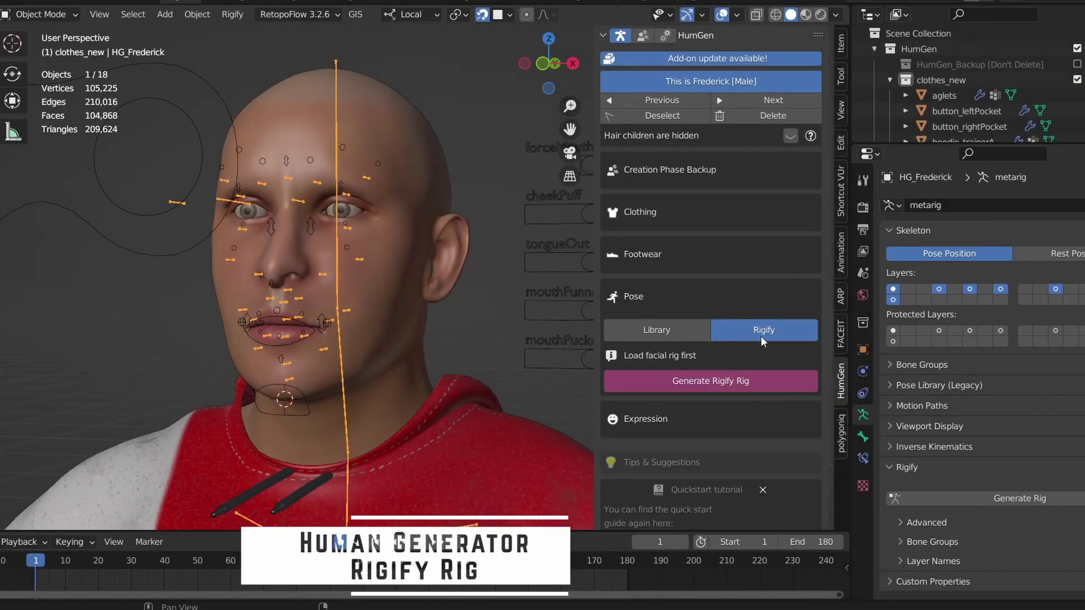
left_click(726, 381)
- Put the Rigify rig into Pose Mode and try moving the hand_ik.L control
key("ctrl+Tab")
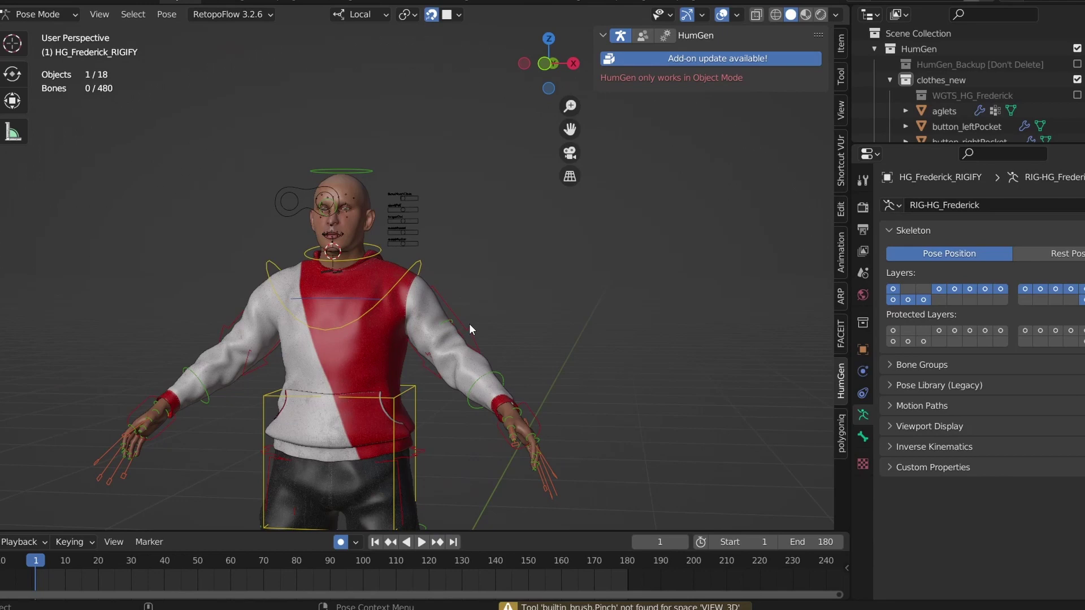
middle_click_drag(469, 323, 471, 297, "shift")
left_click(534, 388)
key("g")
right_click(633, 303)
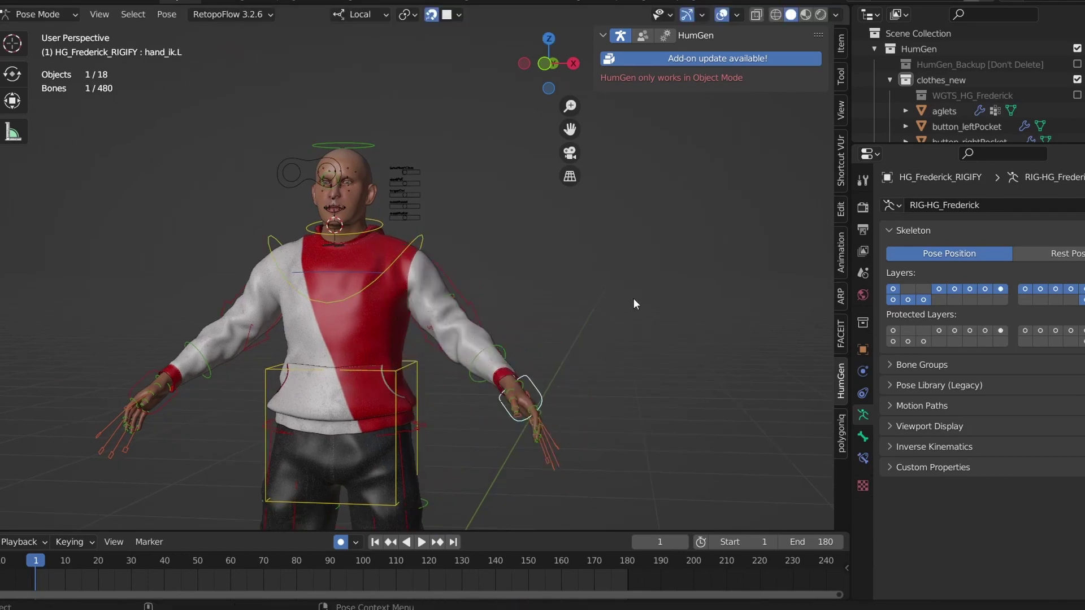
- Try rotating the Rigify rig's chest control and the head control
left_click(420, 244)
key("r")
right_click(458, 216)
left_click(372, 148)
key("r")
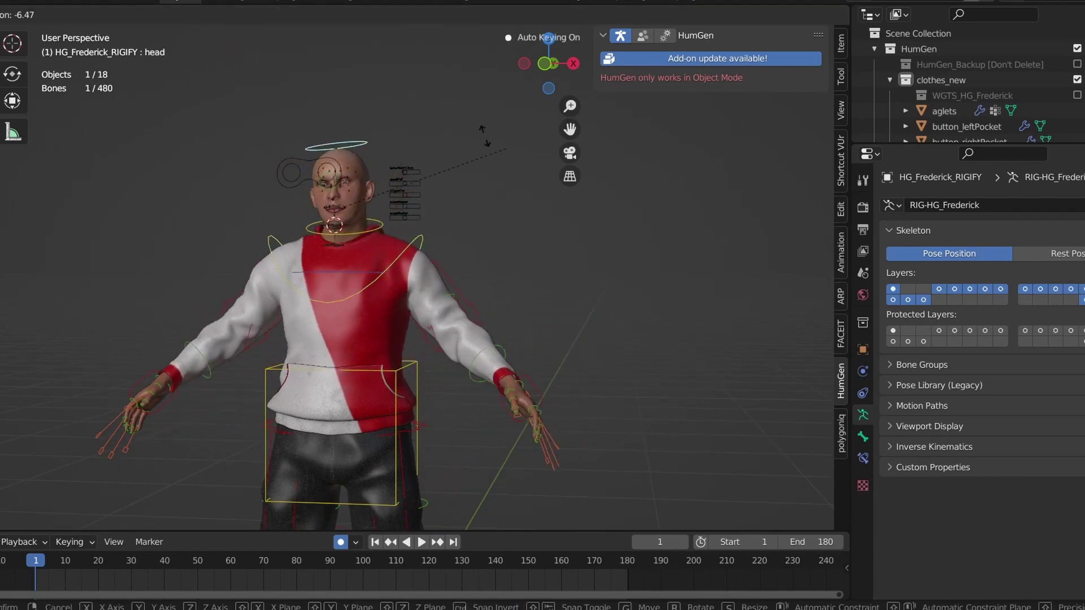
right_click(473, 148)
- Try rotating the neck control and moving the torso control of the Rigify rig
left_click(379, 232)
key("r")
key("Escape")
left_click(398, 396)
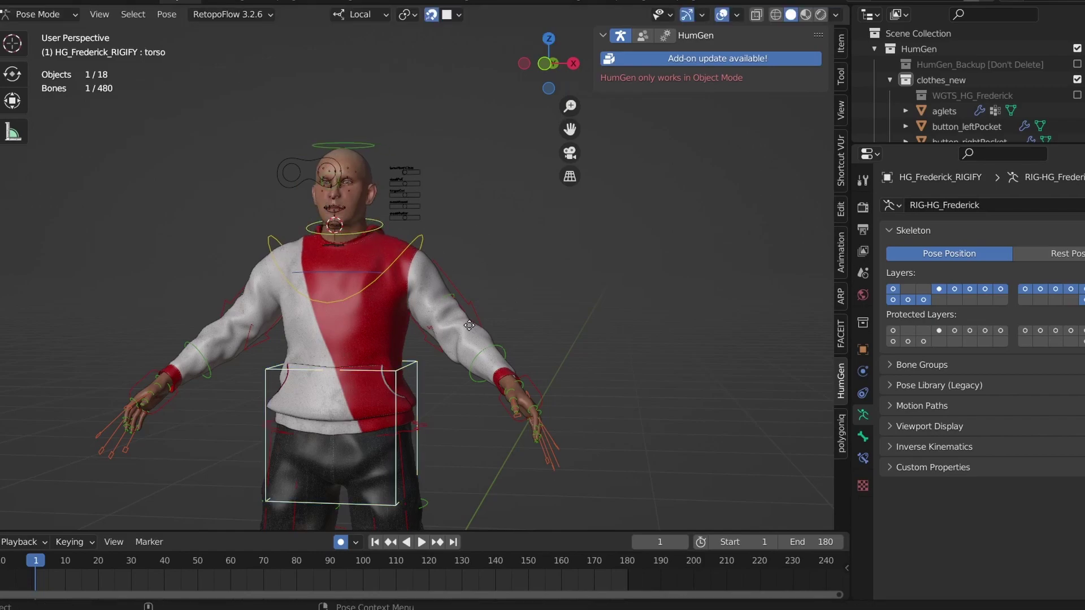
key("g")
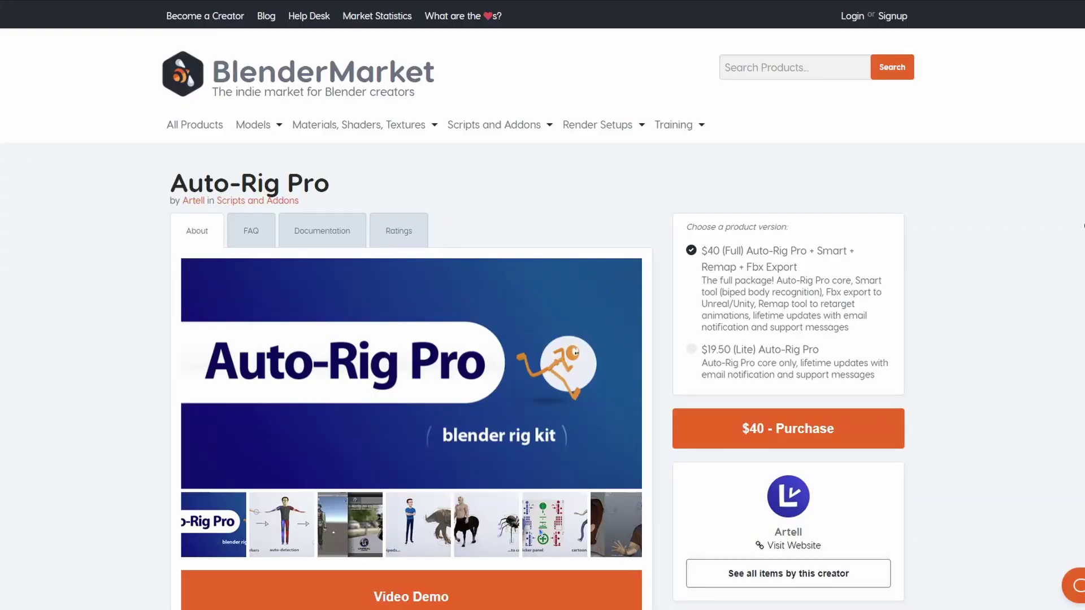
- Switch to the Auto-Rig Pro page on BlenderMarket and examine its versions, prices and description
scroll(1083, 226, "down", 1)
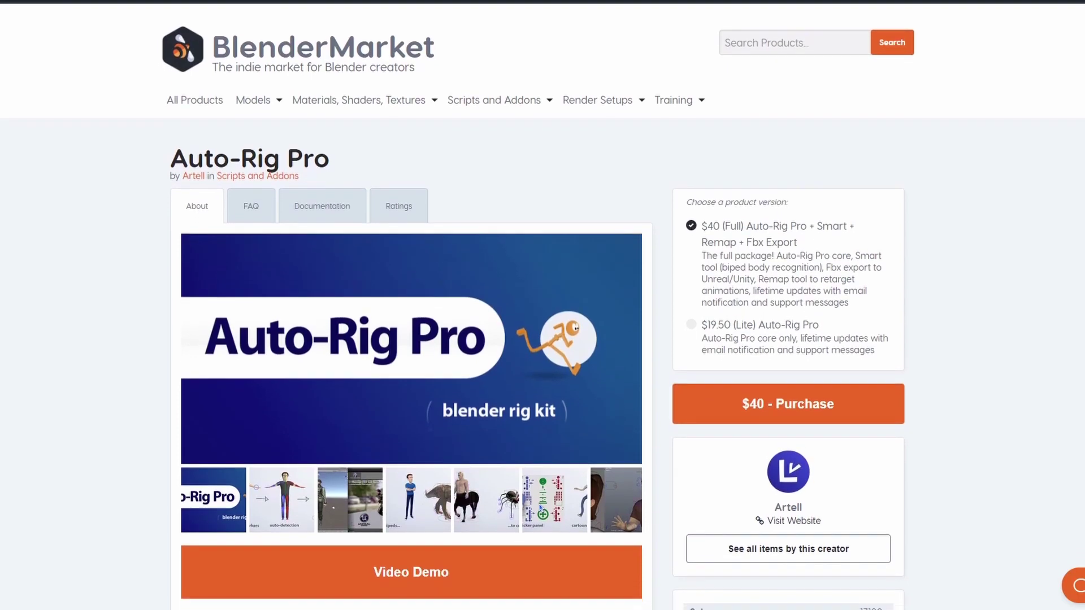
scroll(543, 339, "down", 2)
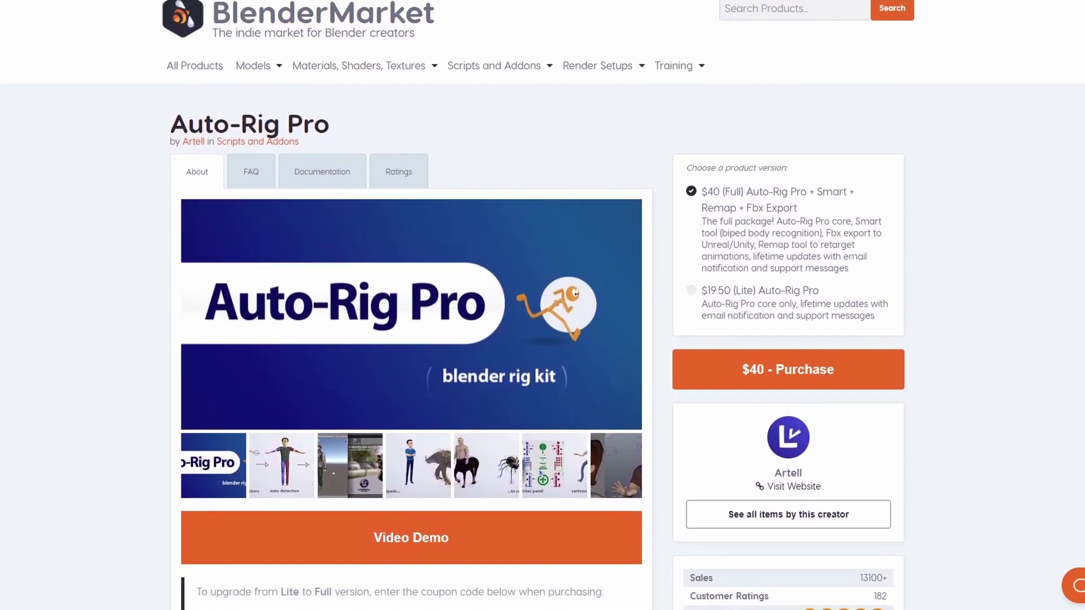
scroll(543, 339, "down", 2)
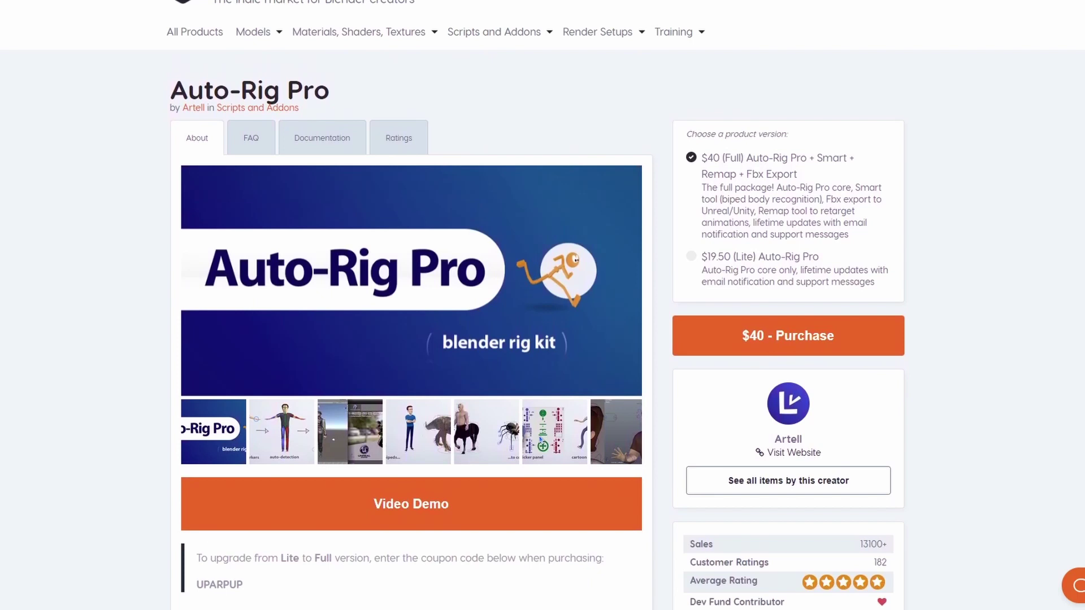
scroll(543, 339, "down", 2)
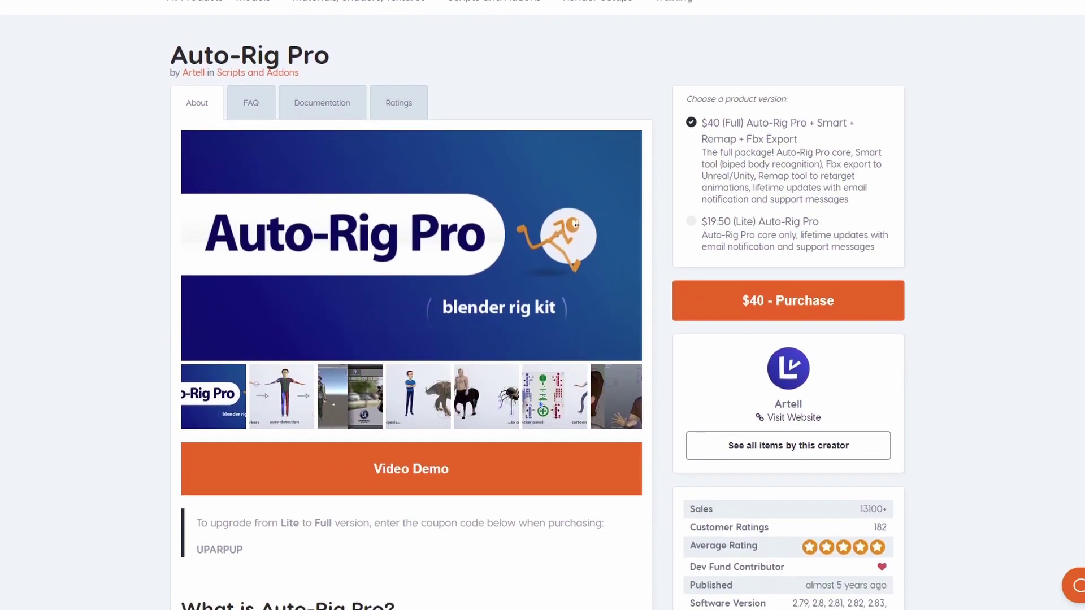
scroll(542, 339, "down", 2)
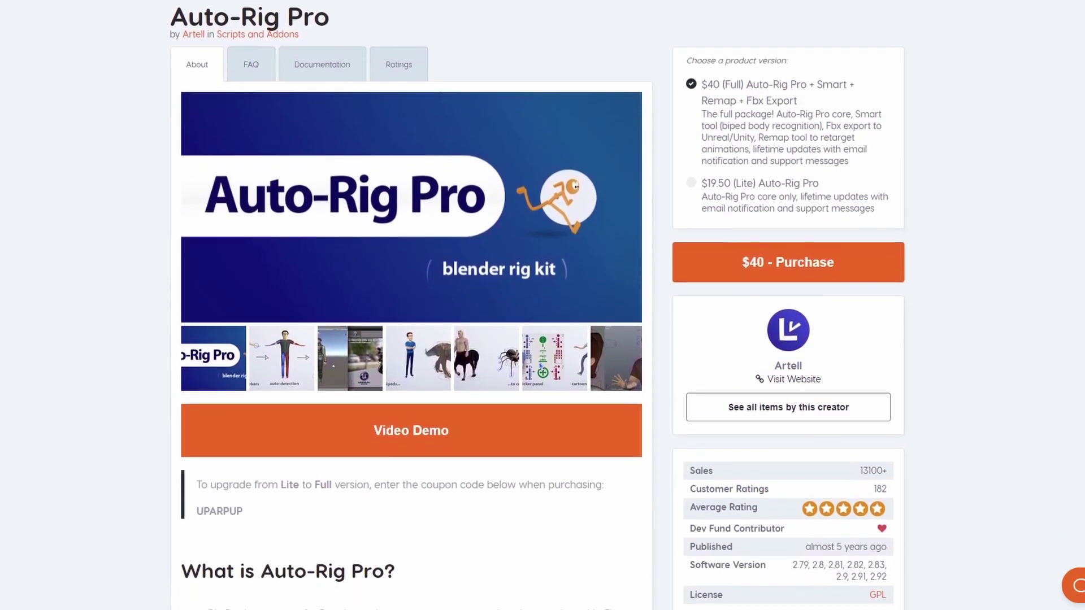
scroll(542, 339, "down", 2)
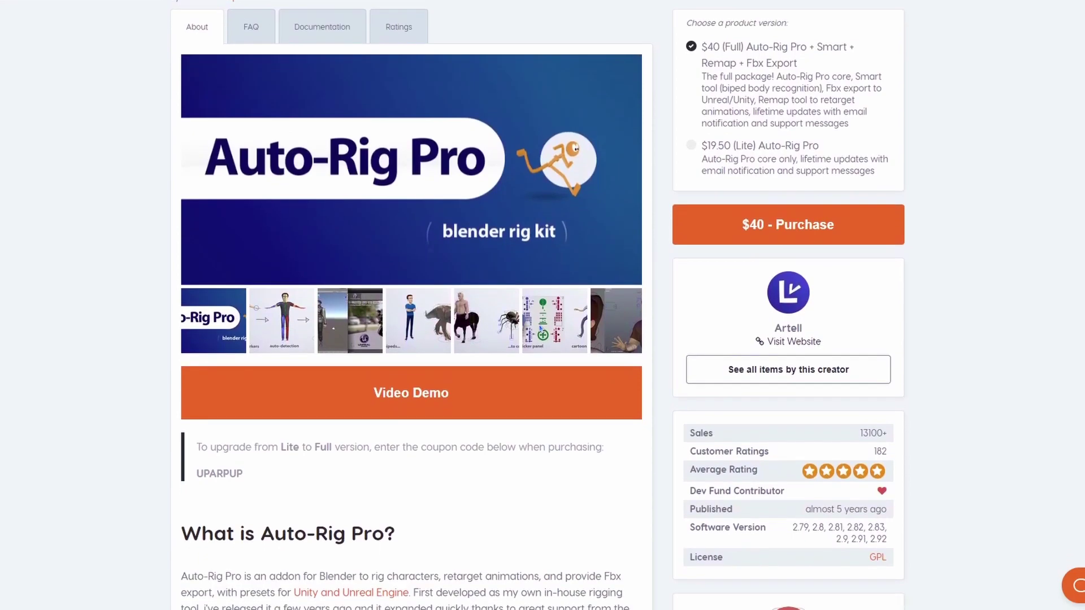
scroll(542, 339, "down", 1)
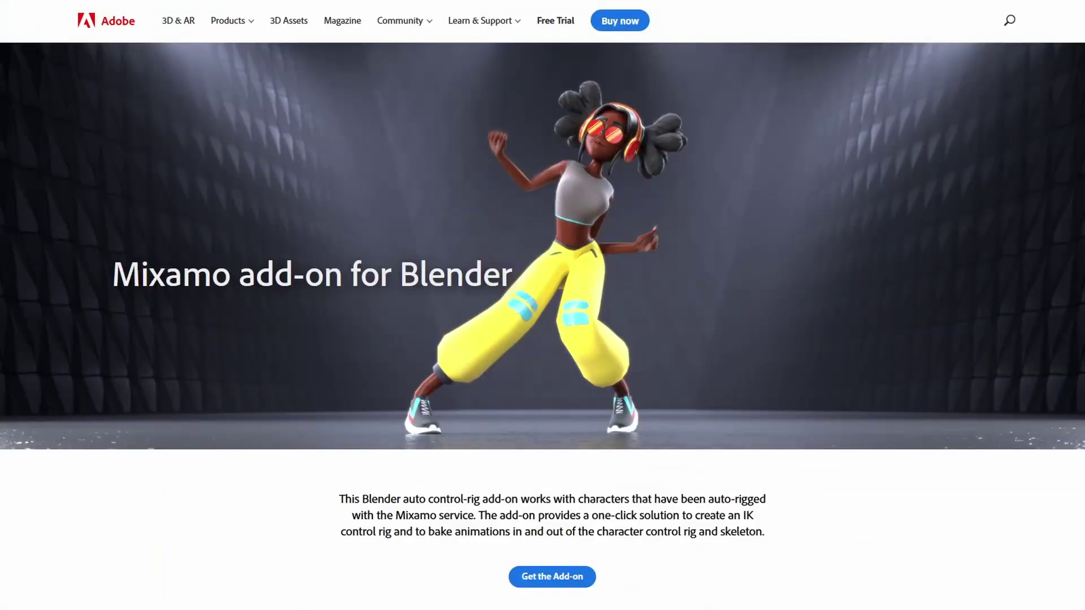
- Switch to Adobe's Mixamo add-on for Blender page, examine the control rig examples and get the add-on
scroll(542, 305, "down", 3)
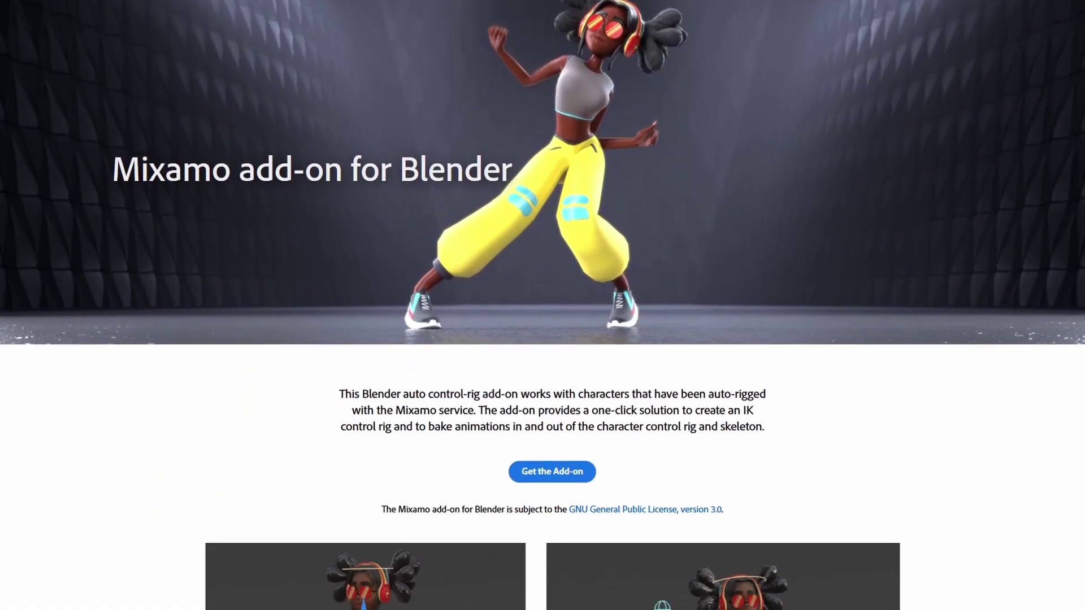
scroll(543, 305, "down", 4)
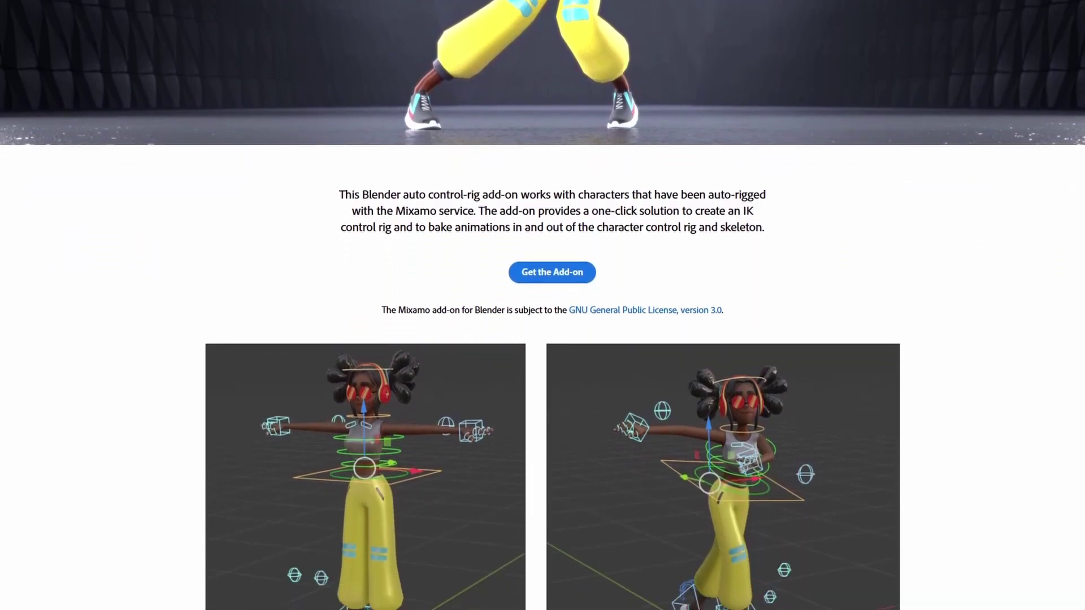
scroll(949, 401, "down", 3)
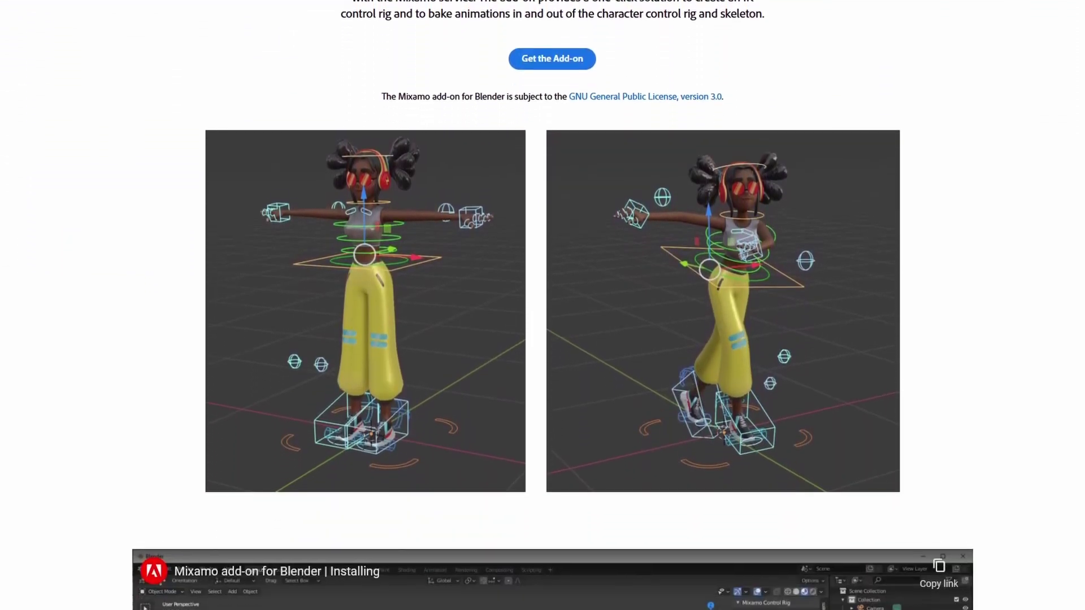
left_click(575, 57)
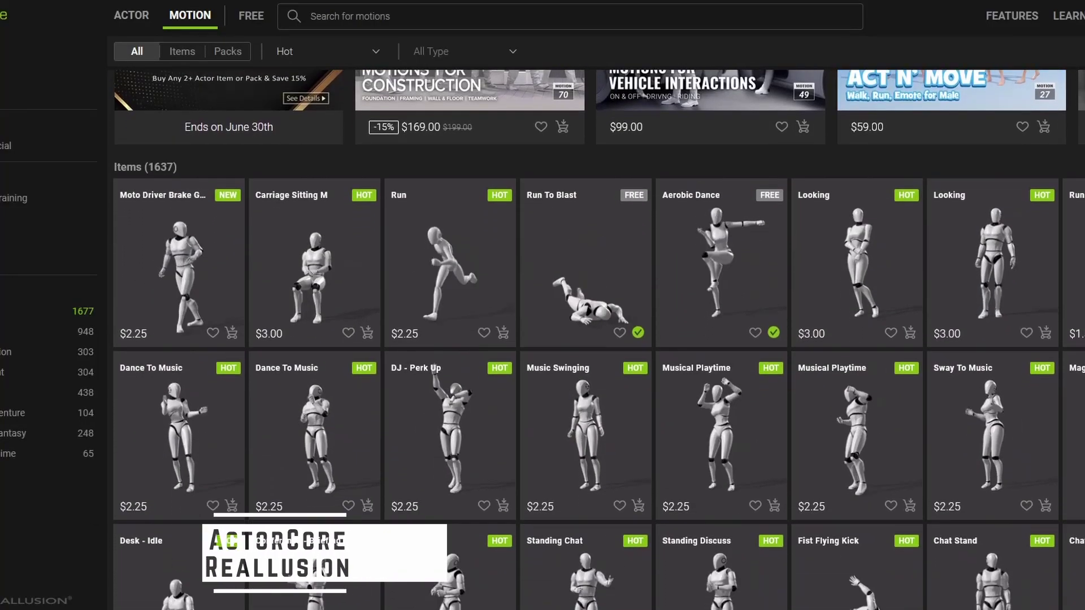
scroll(599, 339, "down", 4)
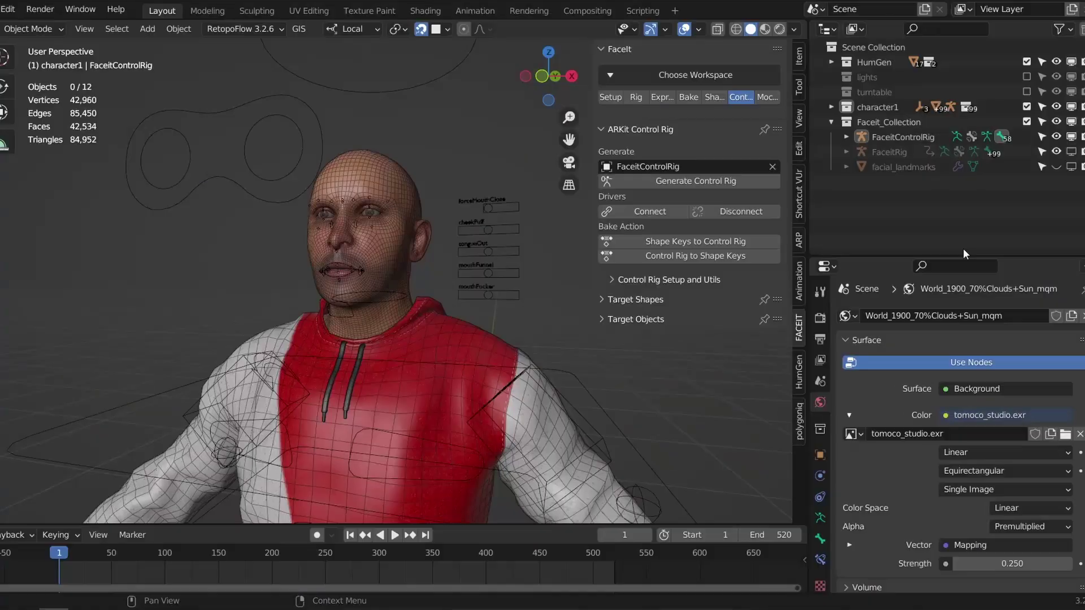
- Select FaceitControlRig and the body rig alternately to examine which controls belong to each
left_click(313, 114)
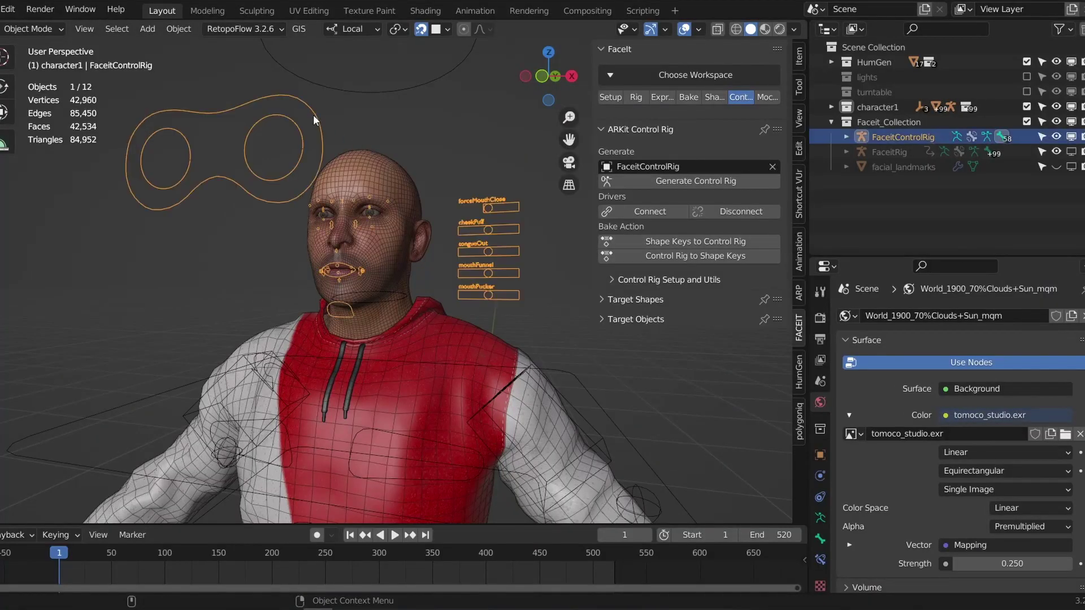
left_click(352, 94)
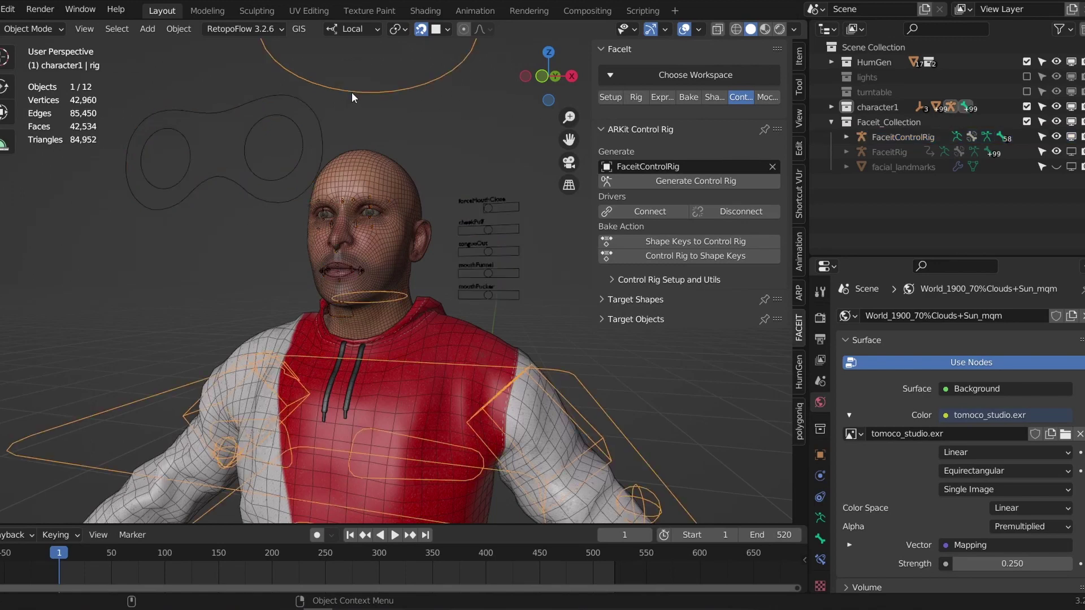
left_click(492, 203)
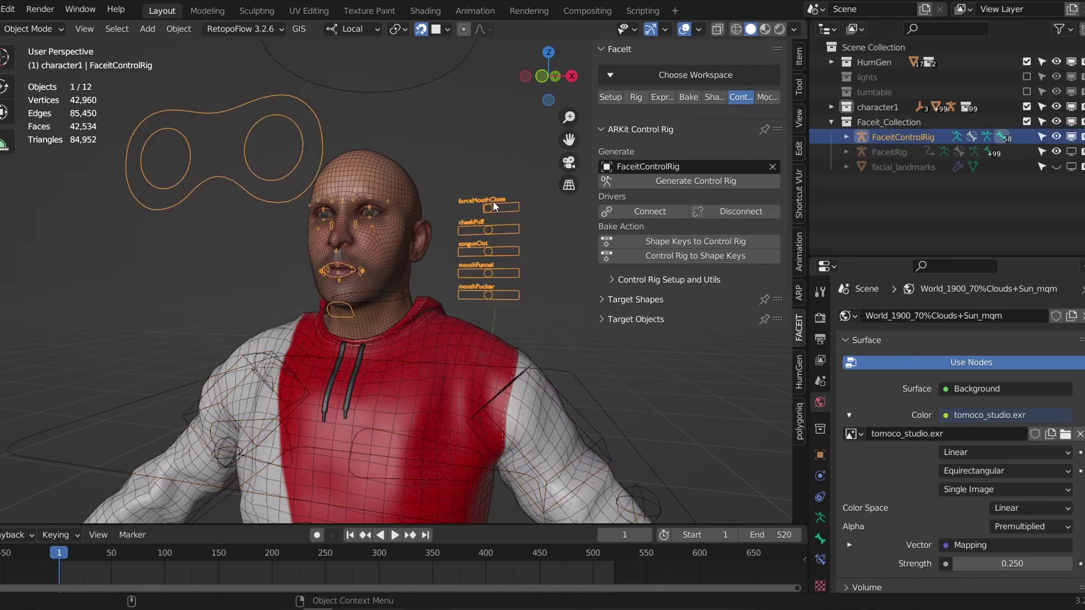
- Delete FaceitControlRig and generate a new full-range control rig for the head with Connect Drivers and Apply Scale enabled
left_click(413, 86)
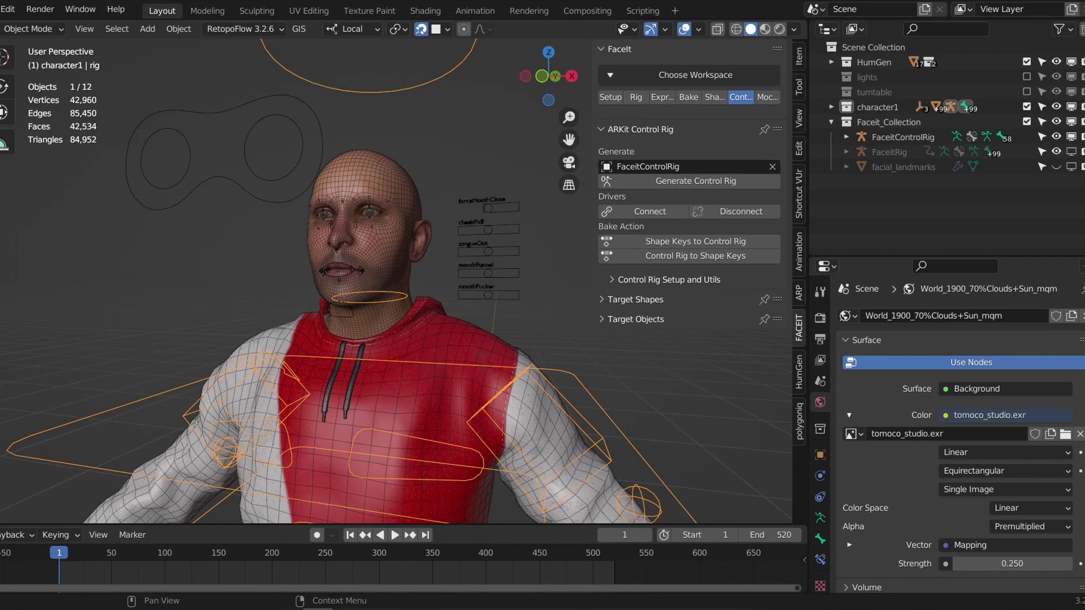
key("Delete")
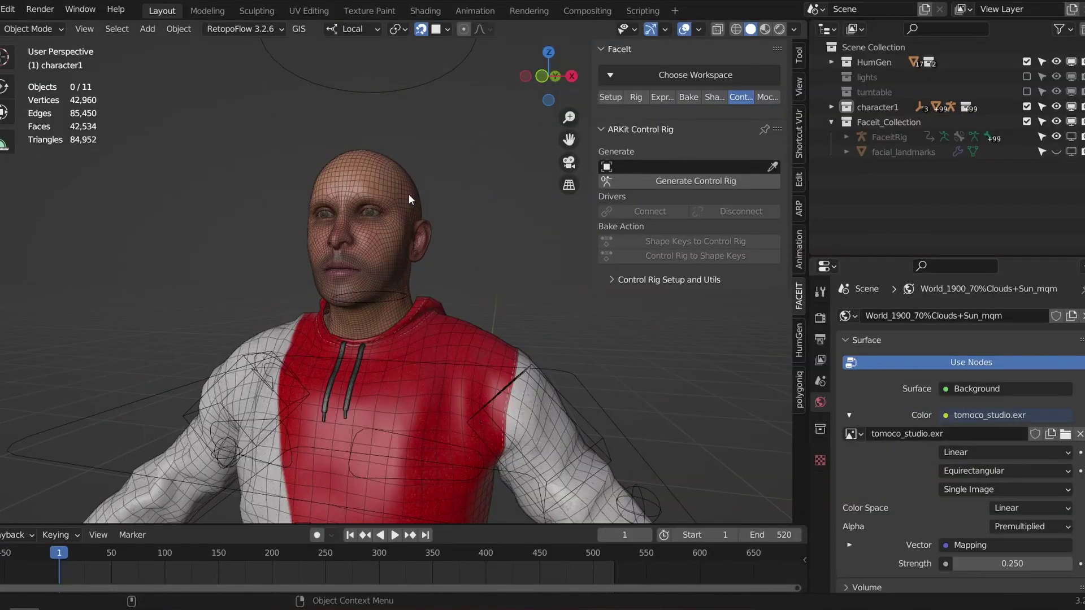
left_click(409, 196)
left_click(663, 185)
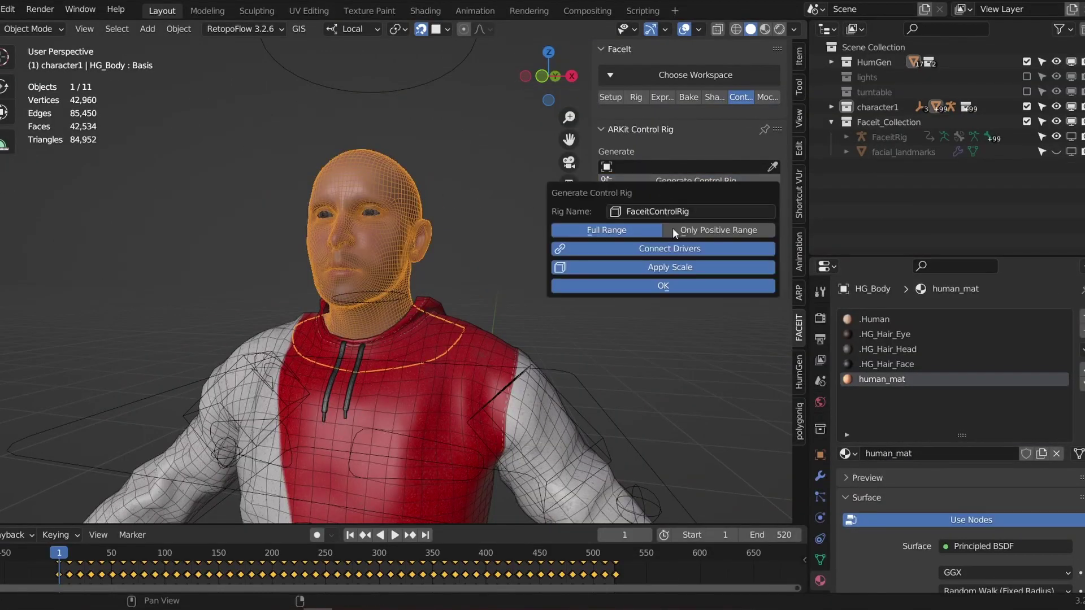
left_click(674, 269)
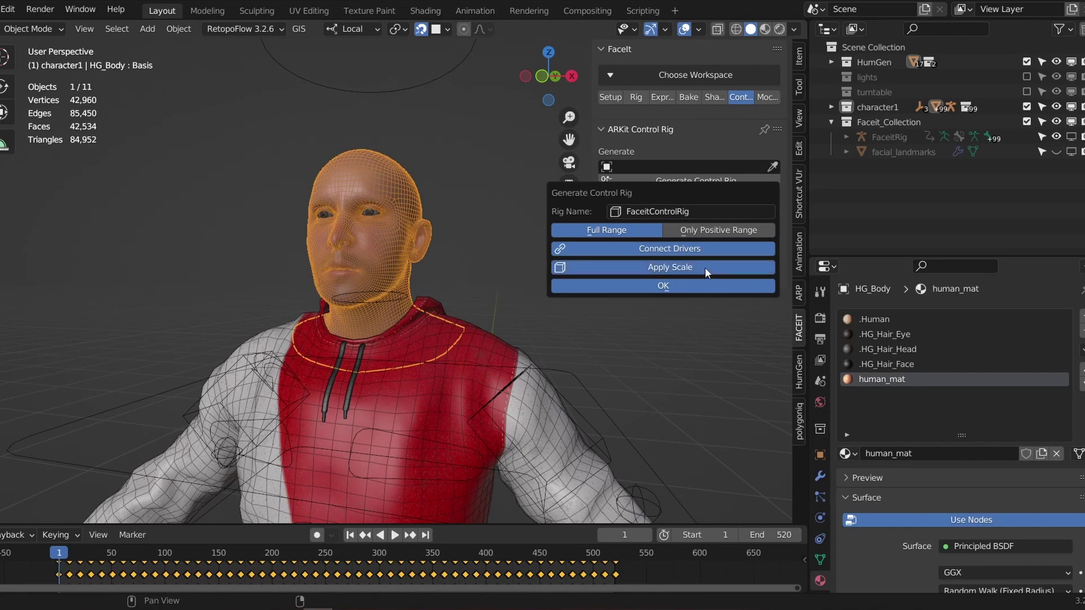
left_click(679, 284)
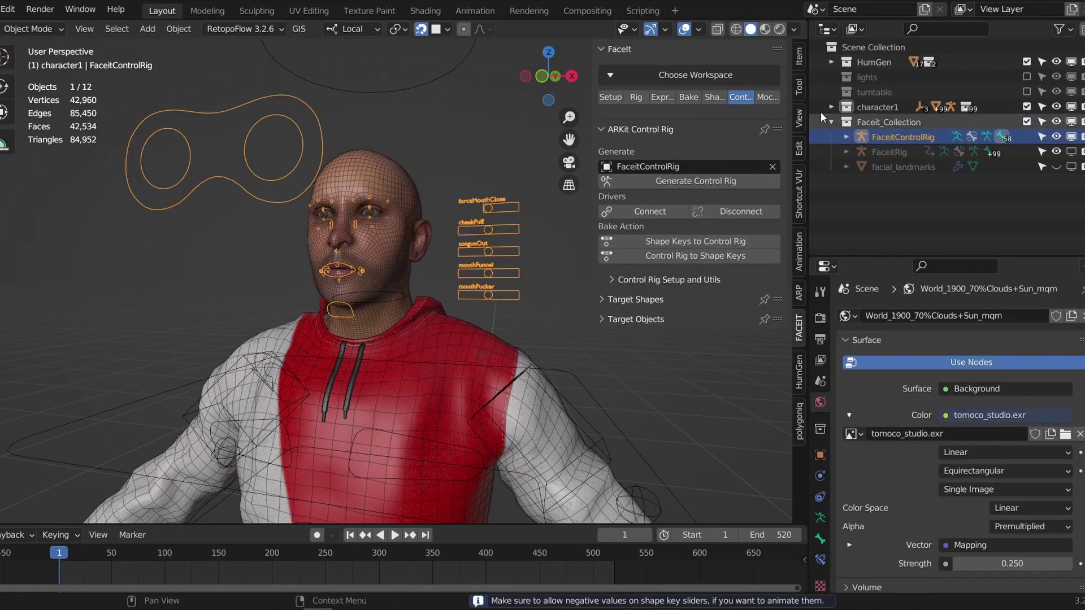
- Check the scale of both rigs and join the body rig into FaceitControlRig, keeping FaceitControlRig as the active armature
left_click(802, 64)
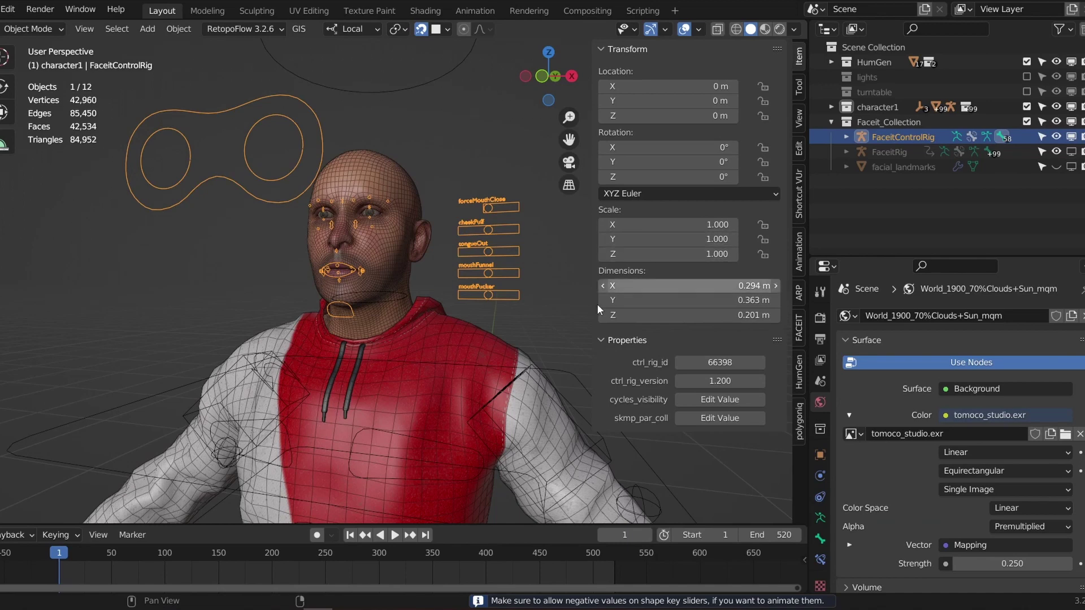
left_click(548, 367)
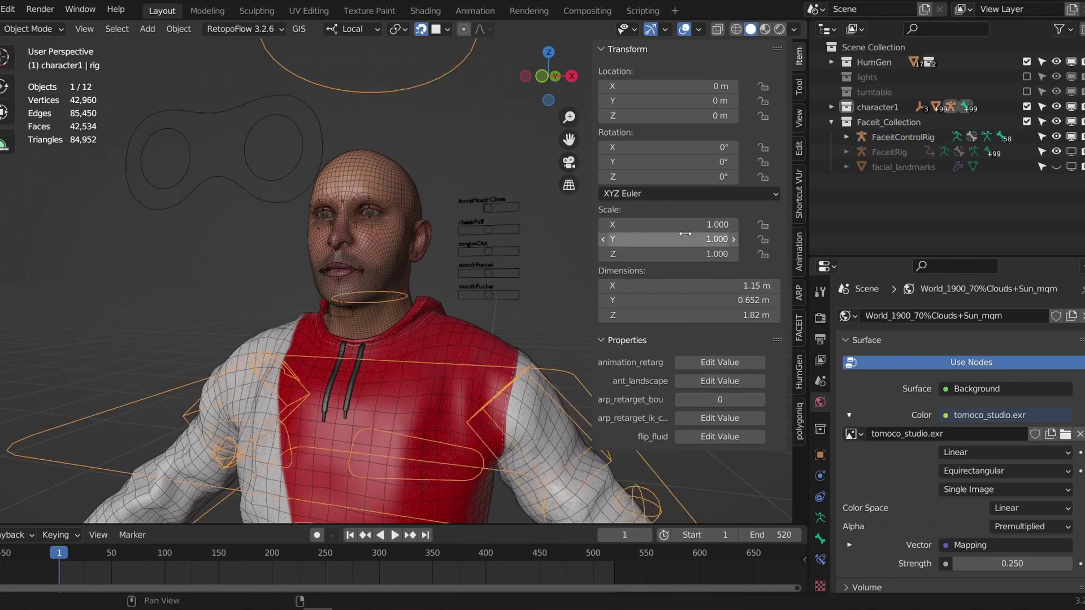
middle_click_drag(467, 233, 265, 229)
left_click(249, 219, "shift")
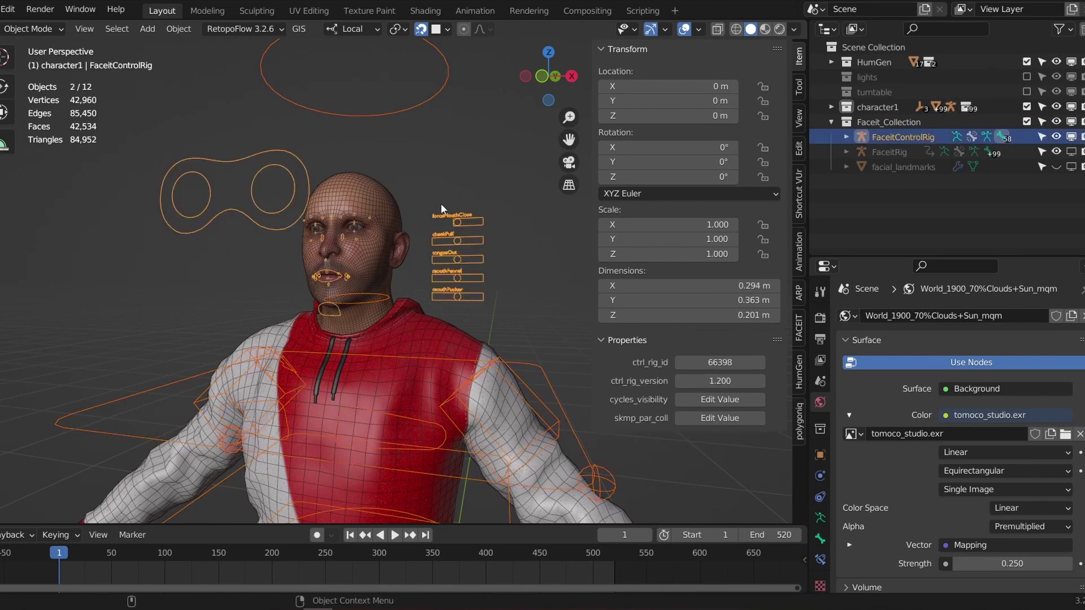
key("ctrl+j")
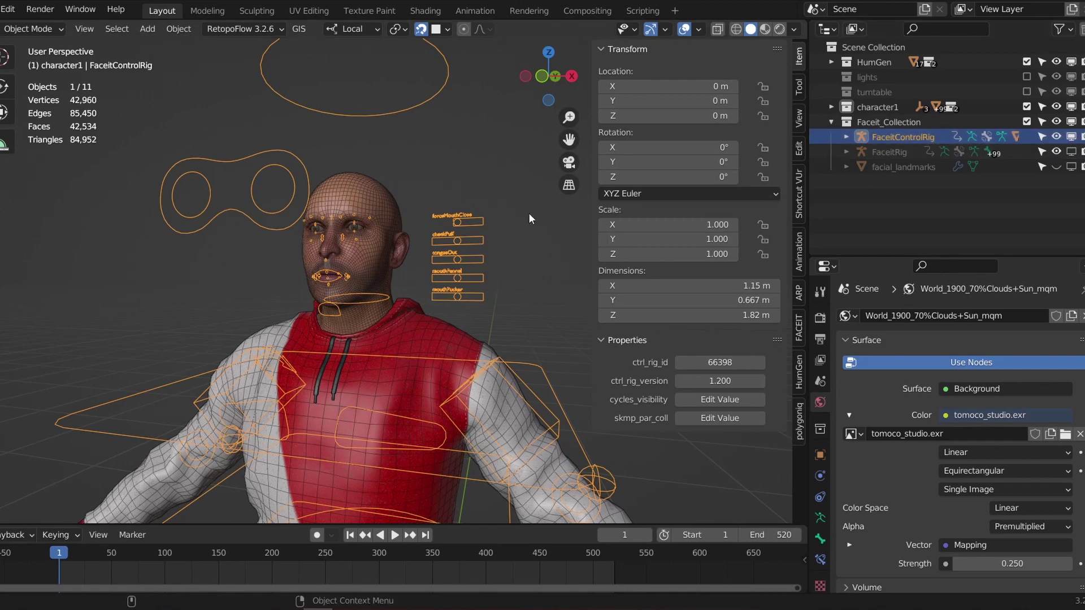
- Set FaceitControlRig as the deforming object of HG_Body's rig armature modifier
left_click(388, 196)
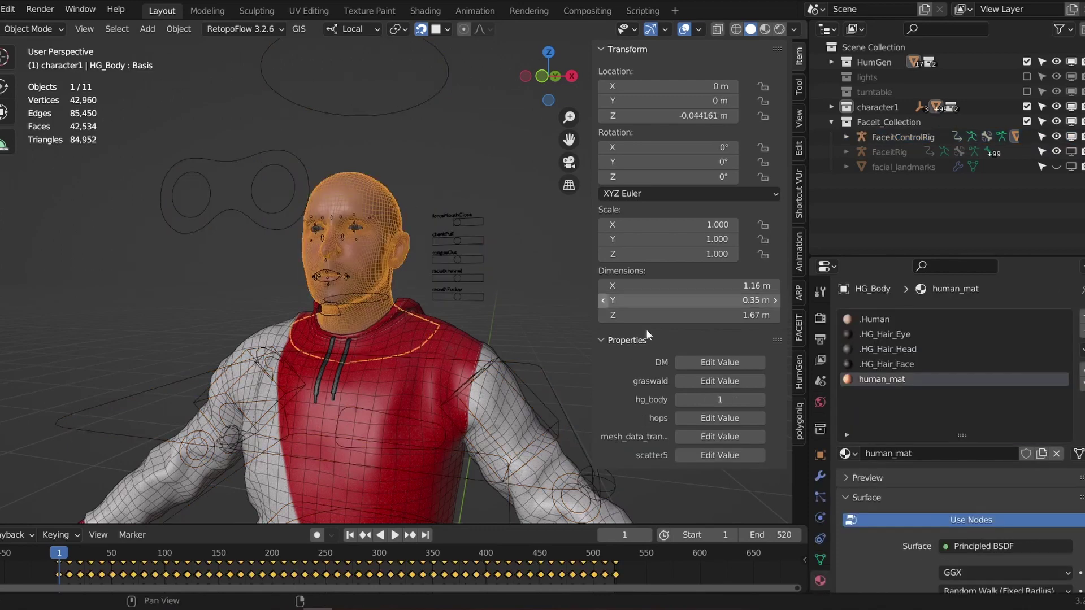
left_click(820, 477)
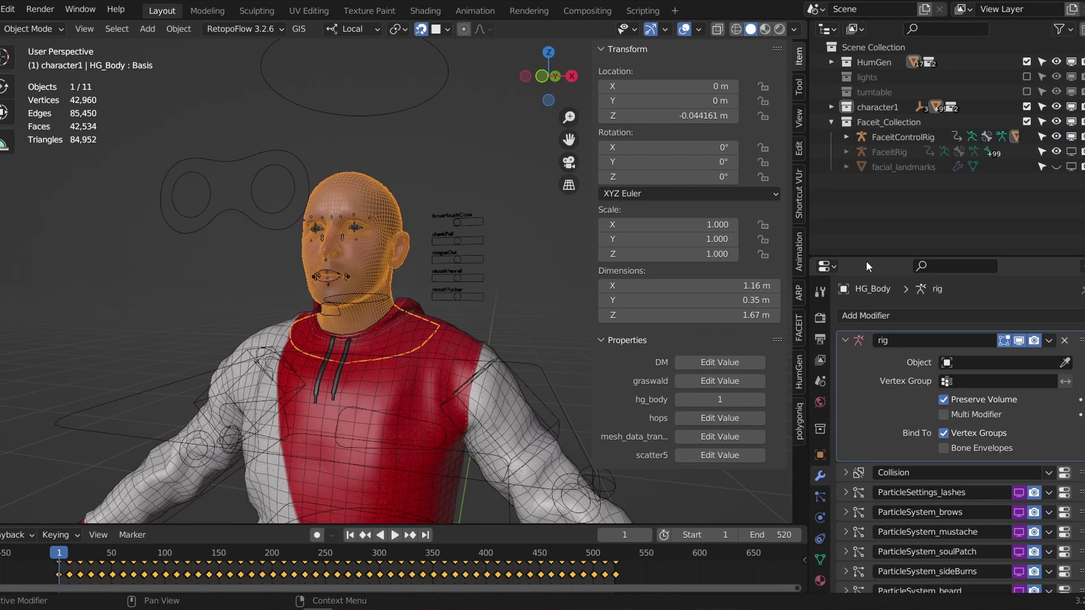
left_click_drag(869, 258, 873, 199)
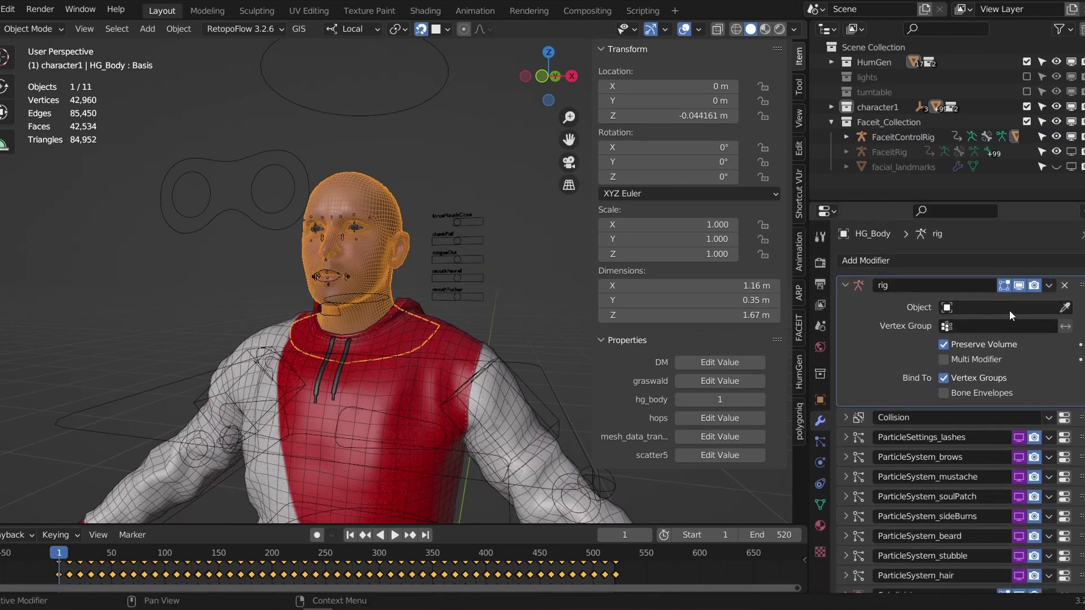
left_click(1064, 308)
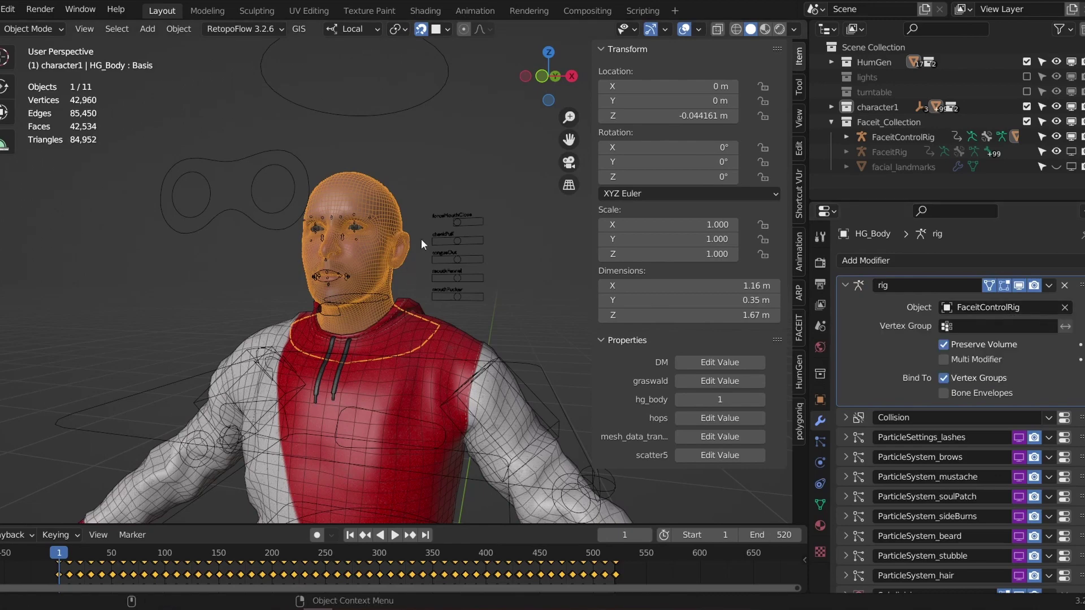
- Put FaceitControlRig in Pose Mode and test the head deformation by temporarily rotating the c_neck.x bone
left_click(461, 228)
key("ctrl+Tab")
left_click(472, 283)
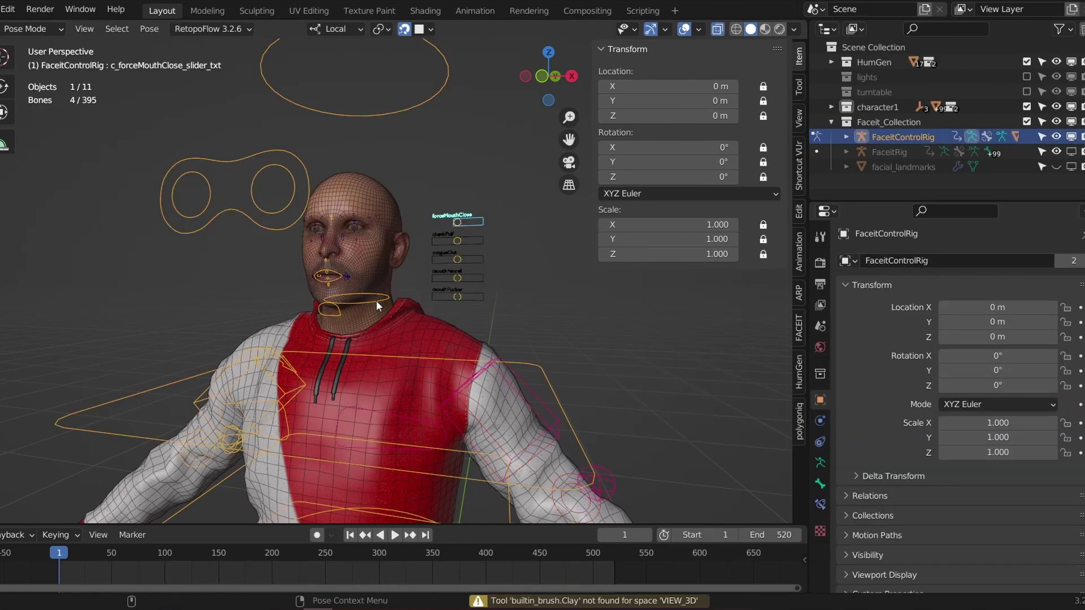
left_click(375, 301)
key("r")
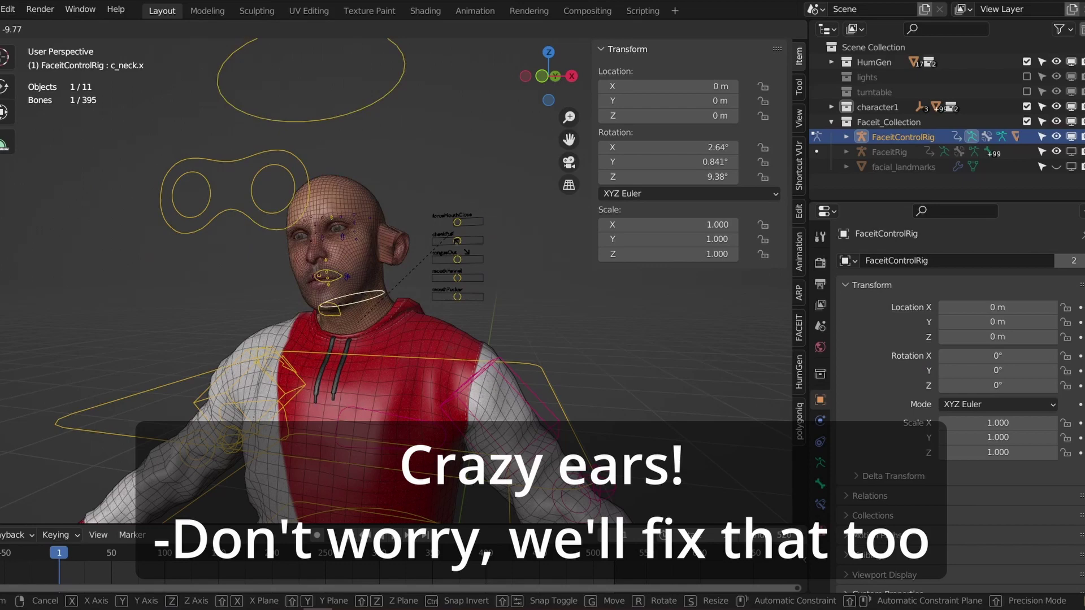
key("Escape")
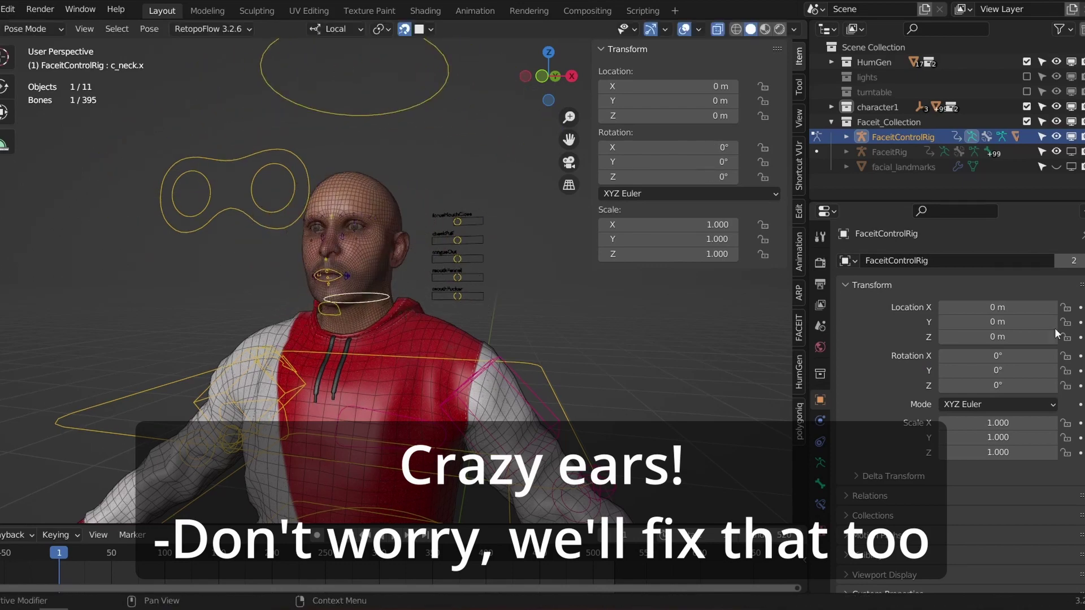
- Find the c_face_main bone of FaceitControlRig, show its hidden armature layer and test-move the bone
left_click(846, 136)
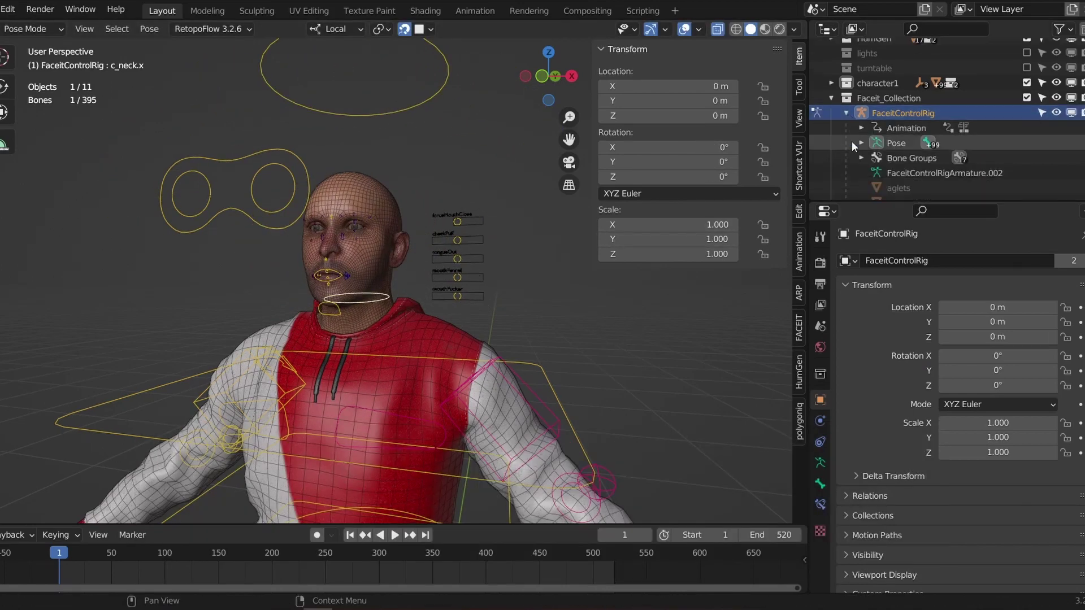
scroll(851, 140, "down", 2)
left_click(860, 143)
left_click(926, 159)
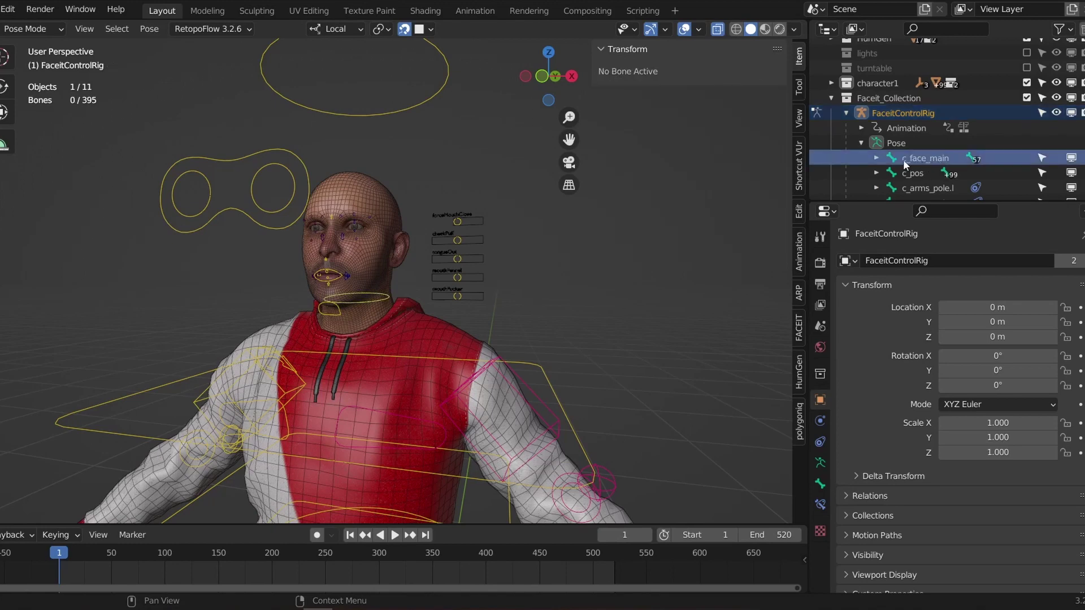
left_click(820, 462)
left_click(1064, 351)
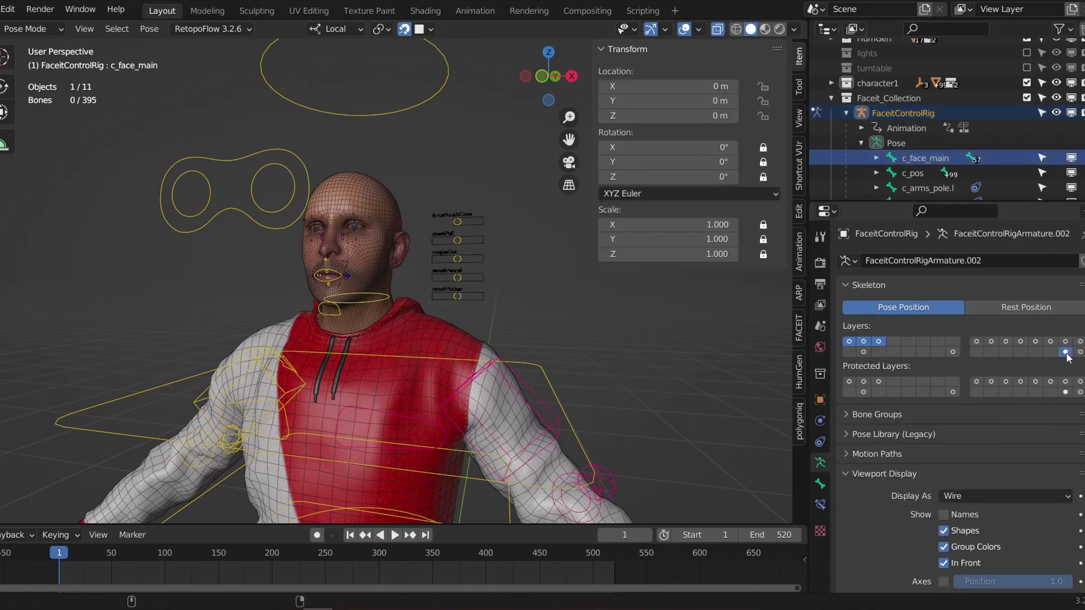
scroll(342, 269, "up", 3)
key("g")
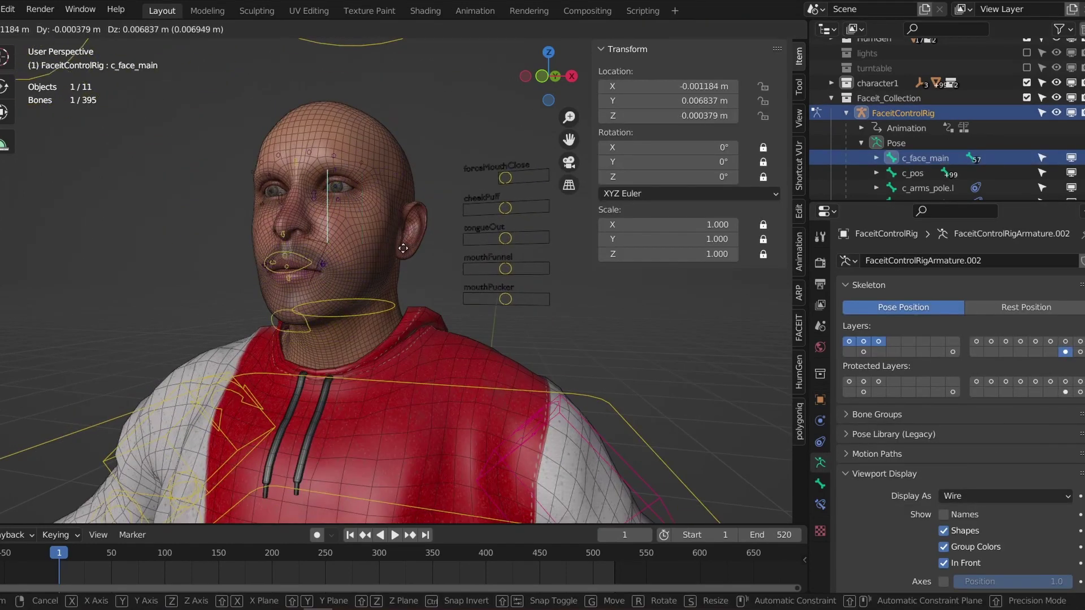
right_click(415, 246)
- In Edit Mode, parent c_face_main to c_neck.x with Keep Offset, and test-rotate the neck in Pose Mode
middle_click_drag(401, 300, 416, 288, "shift")
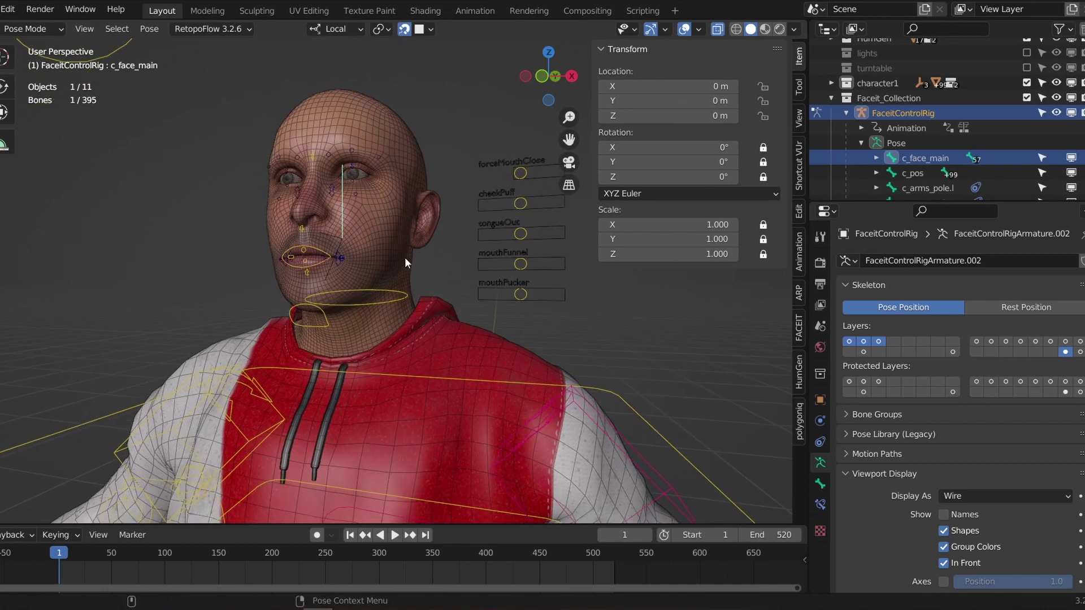
left_click(405, 293)
key("ctrl+Tab")
left_click(506, 251)
key("ctrl+p")
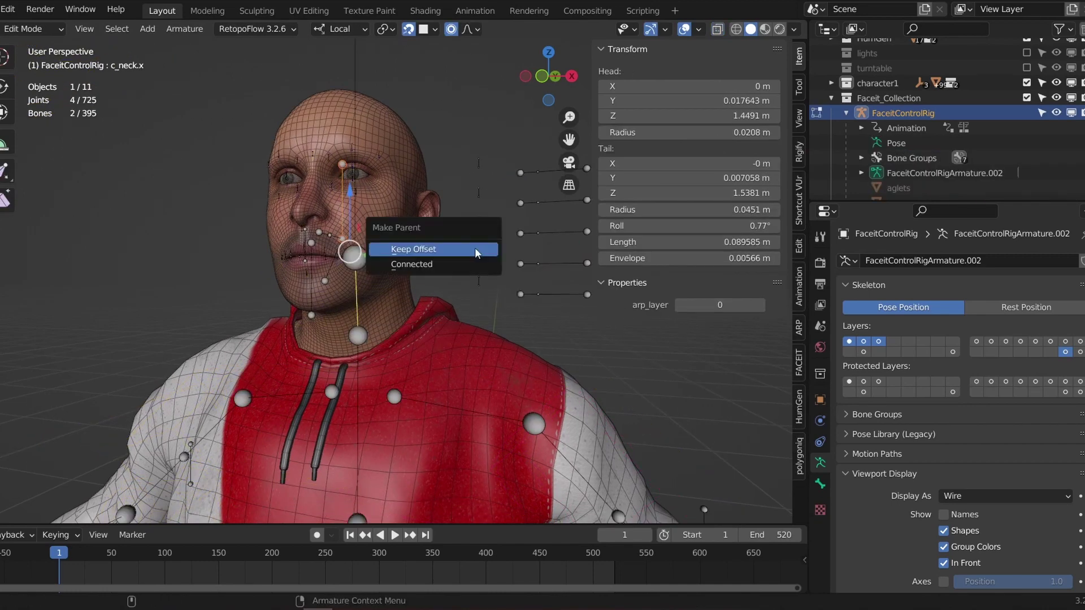
left_click(444, 246)
left_click(459, 319)
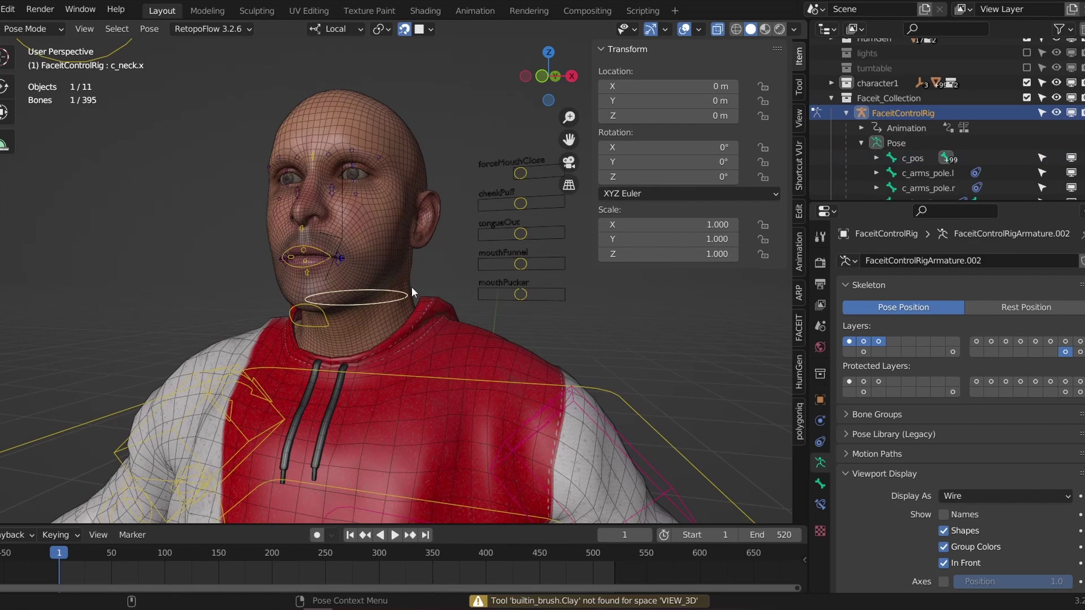
key("r")
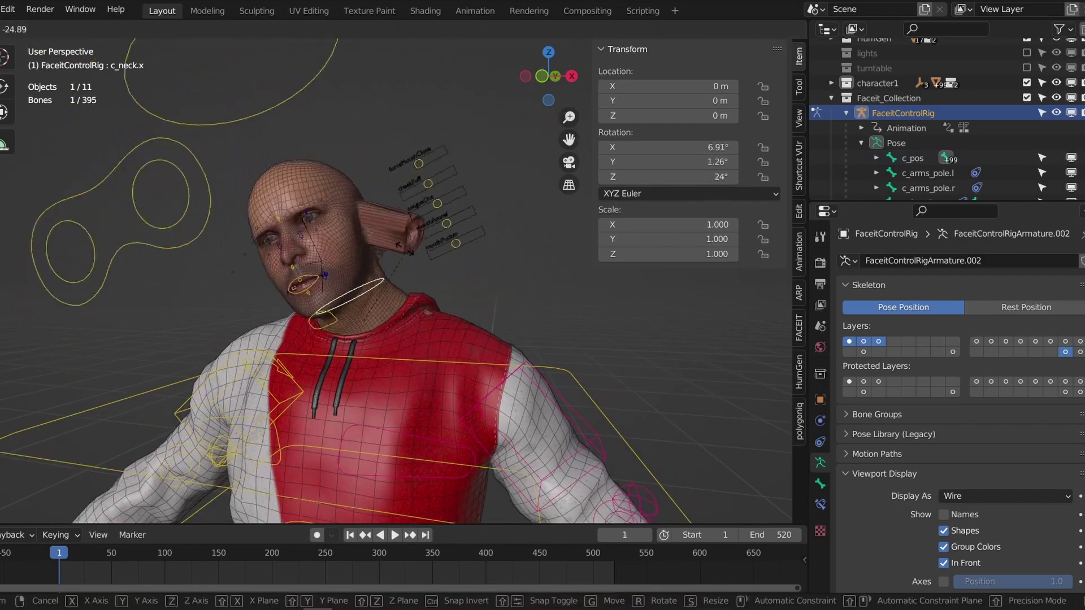
key("Escape")
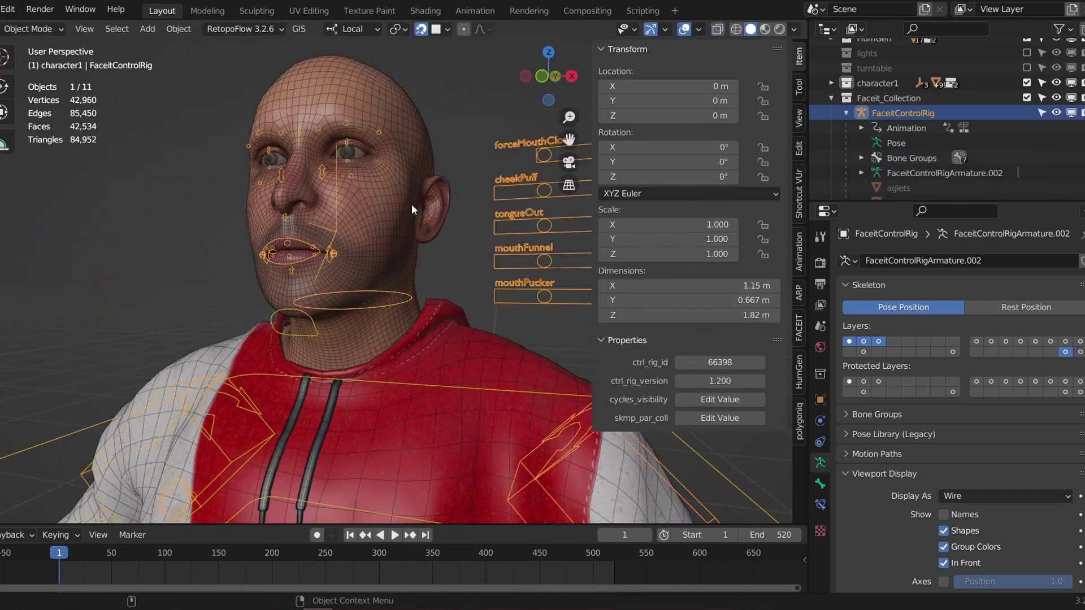
- Weight paint HG_Body's ears and the back of the head with the Mix brush at weight 1.000, mirrored in X
left_click(412, 210)
key("ctrl+Tab")
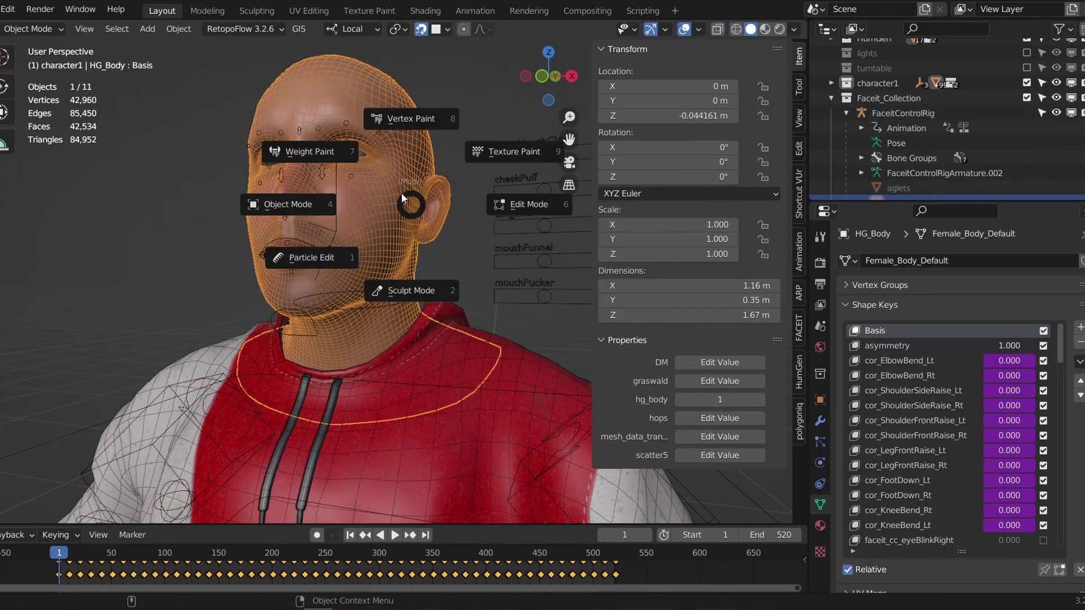
left_click(404, 198)
scroll(339, 210, "up", 4)
key("shift+ctrl+x")
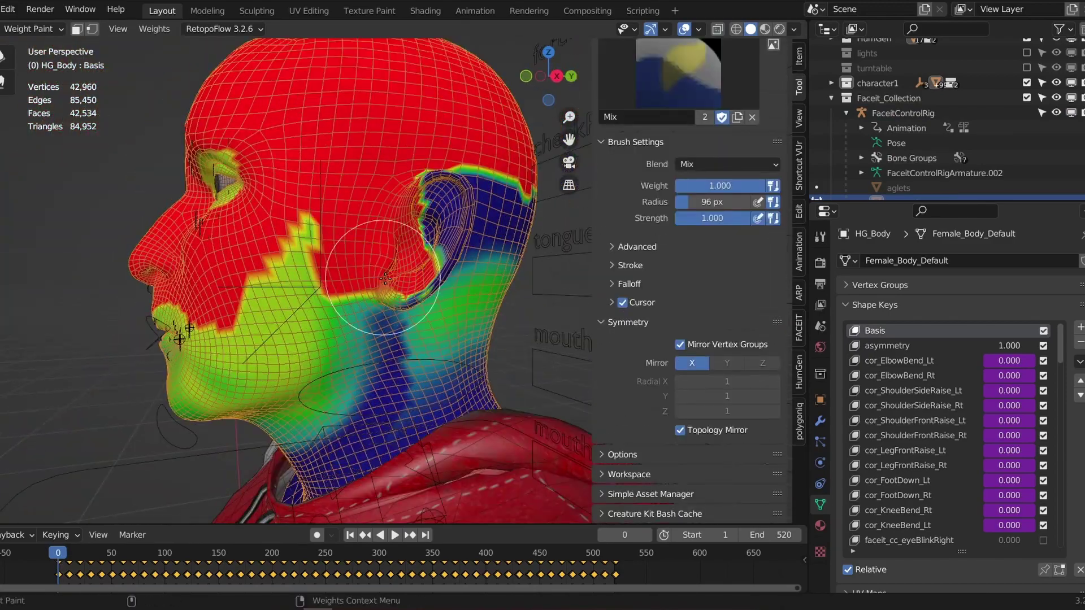
middle_click_drag(385, 277, 408, 231)
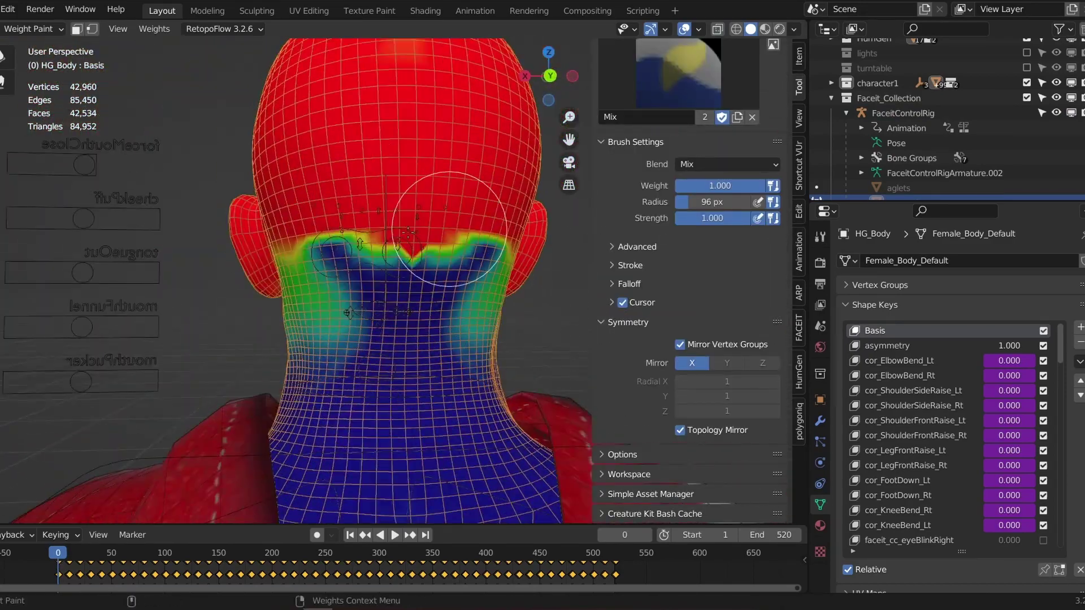
middle_click_drag(416, 294, 364, 291)
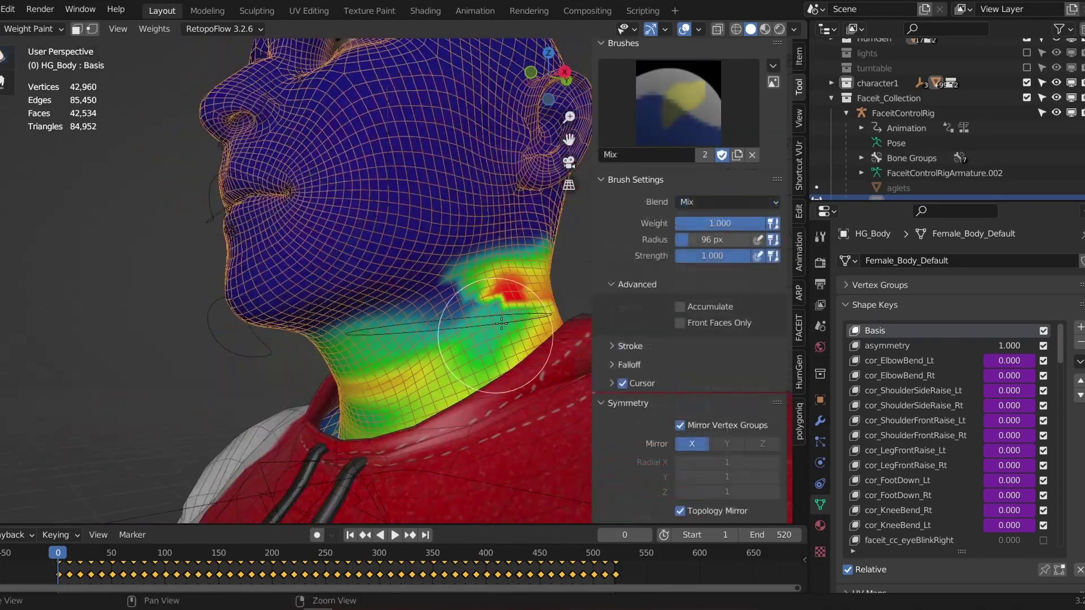
- Paint the neck weights at 1.000 and smooth the transition to the head with the Blur brush at strength 1.000
left_click_drag(502, 323, 429, 344)
mouse_move(452, 333)
left_mouse_down("alt")
mouse_move(559, 317)
mouse_move(460, 286)
mouse_move(396, 300)
left_mouse_up("alt")
key("2")
left_click_drag(497, 282, 446, 272, "alt")
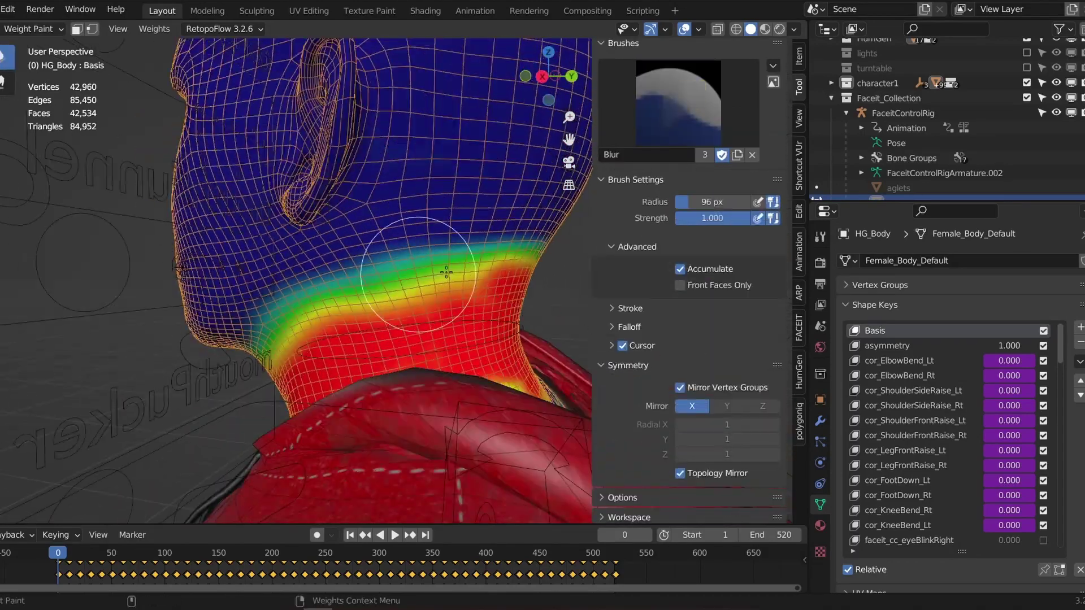
mouse_move(446, 272)
middle_mouse_down()
mouse_move(303, 274)
mouse_move(424, 452)
middle_mouse_up()
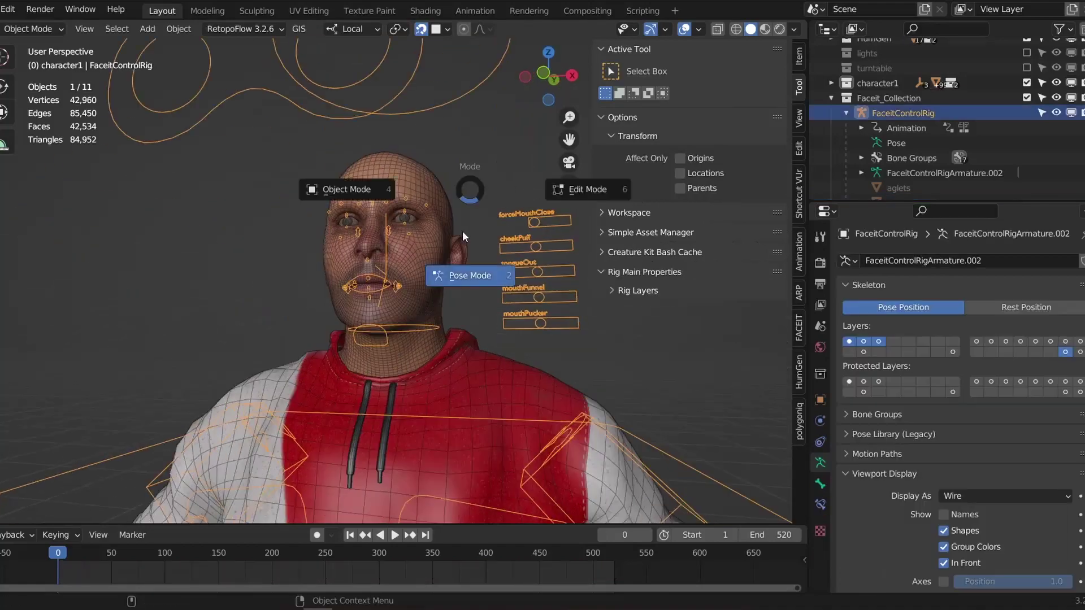
- Return FaceitControlRig to Pose Mode and test-move its mouth and other face controls, undoing the mouth movement
left_click(521, 271)
middle_click_drag(508, 283, 395, 316)
scroll(261, 347, "up", 3)
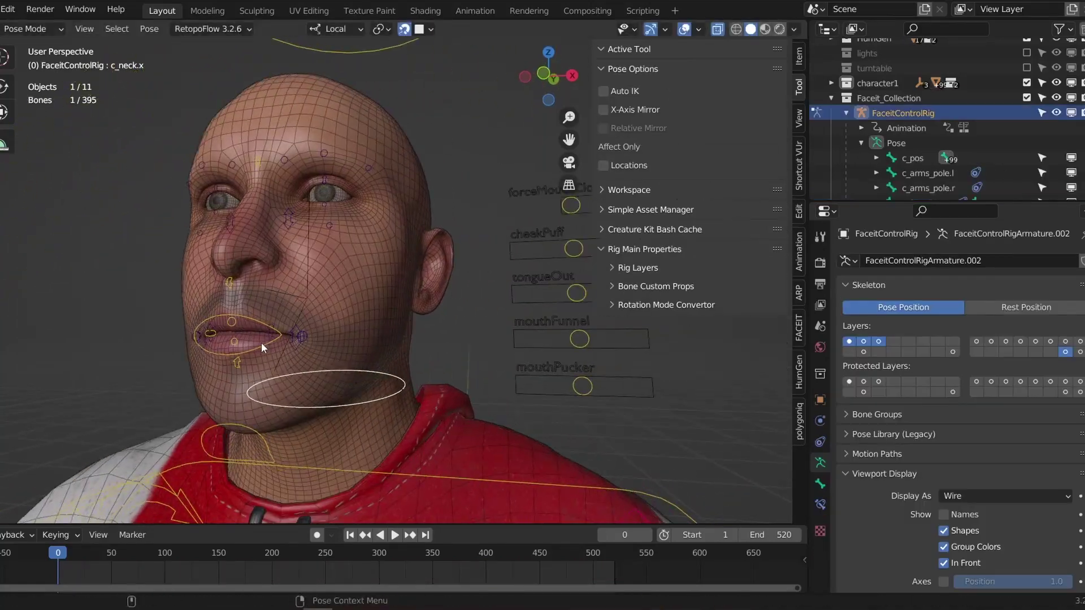
left_click(262, 347)
key("g")
left_click(398, 317)
key("ctrl+z")
middle_click_drag(506, 293, 551, 292)
left_click(367, 410)
key("g")
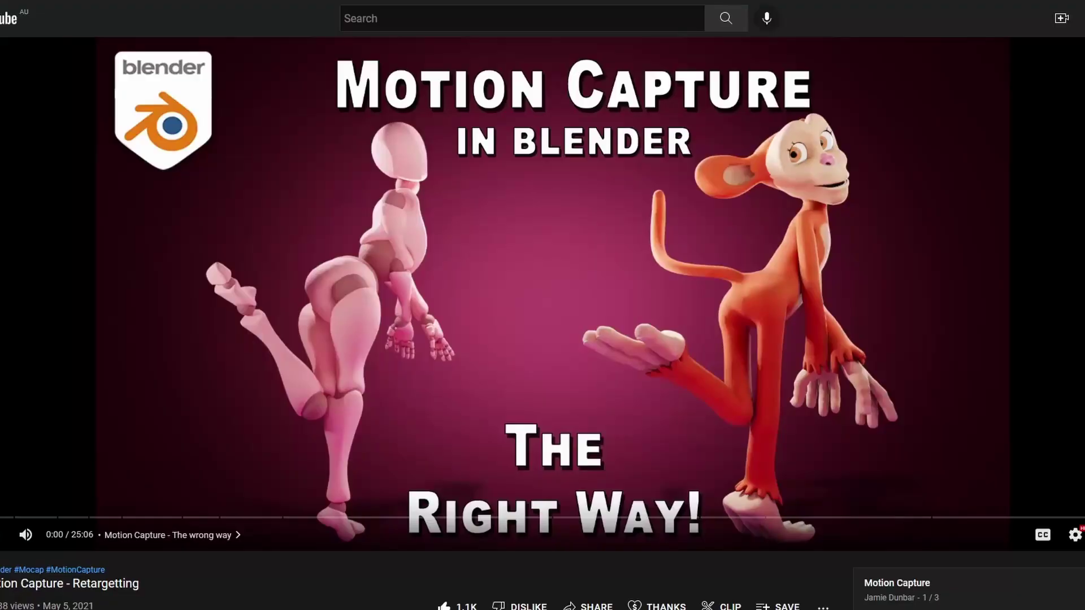
- Switch to the Motion Capture - Retargetting video on YouTube and the Animation Layers page on BlenderMarket and examine both
key("space")
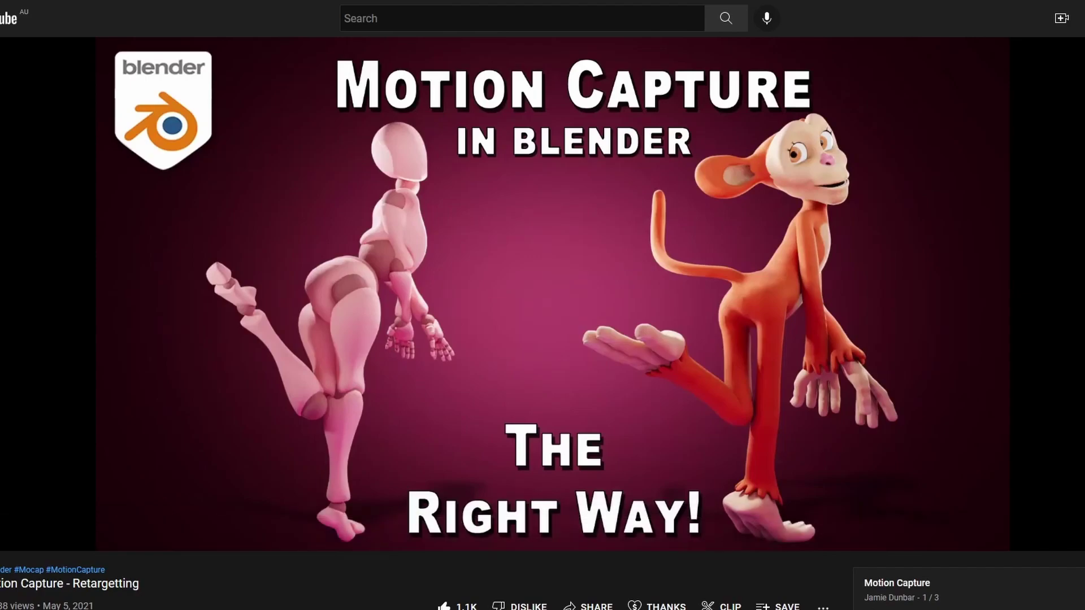
scroll(542, 322, "down", 3)
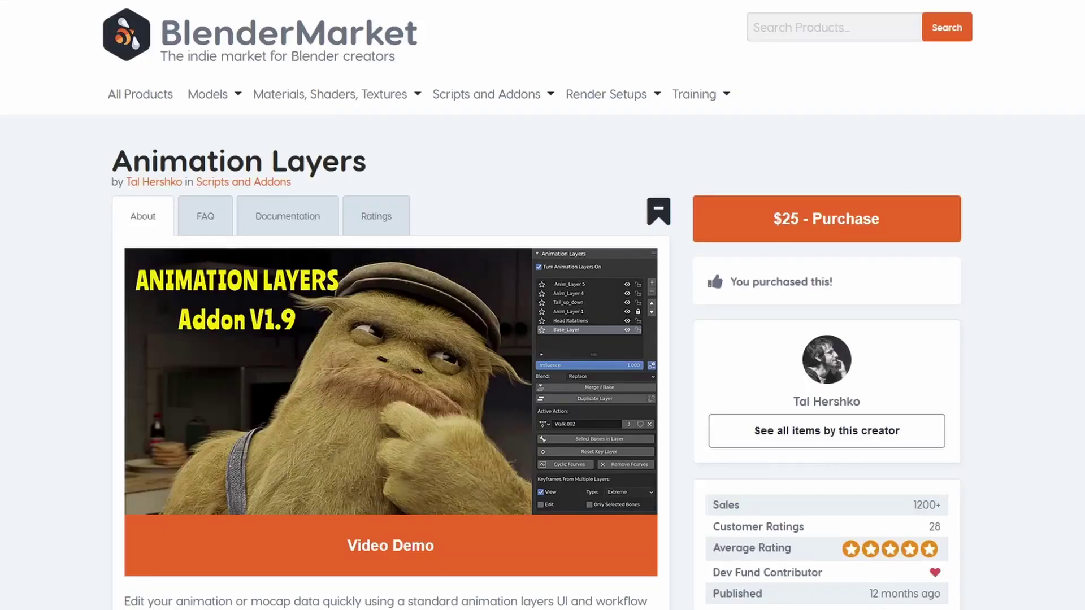
scroll(543, 339, "down", 1)
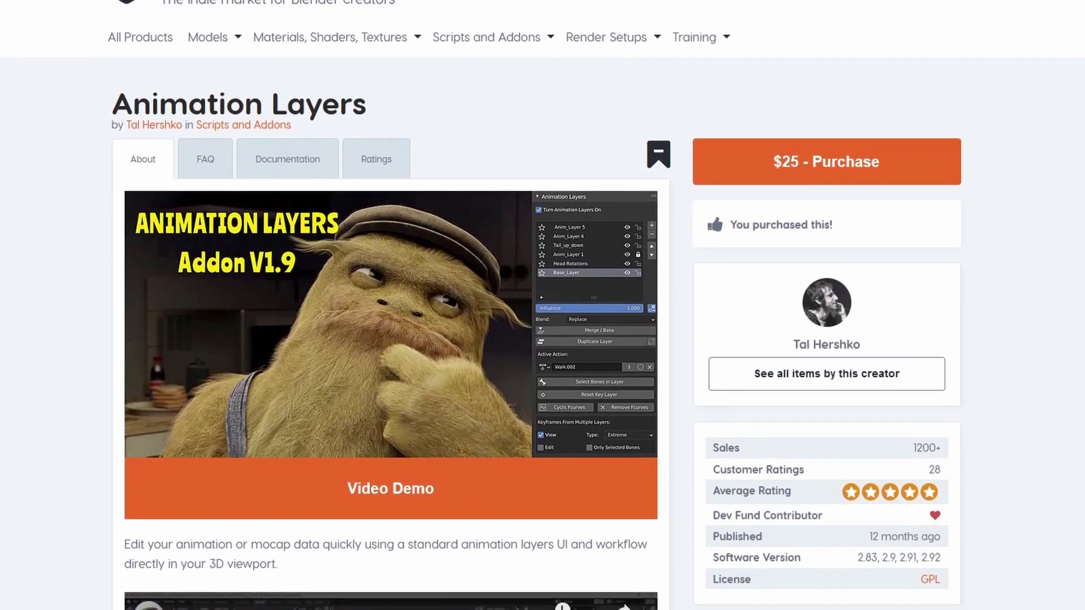
- Read further down the Animation Layers product page, past the video demo to the add-on description
scroll(542, 339, "down", 2)
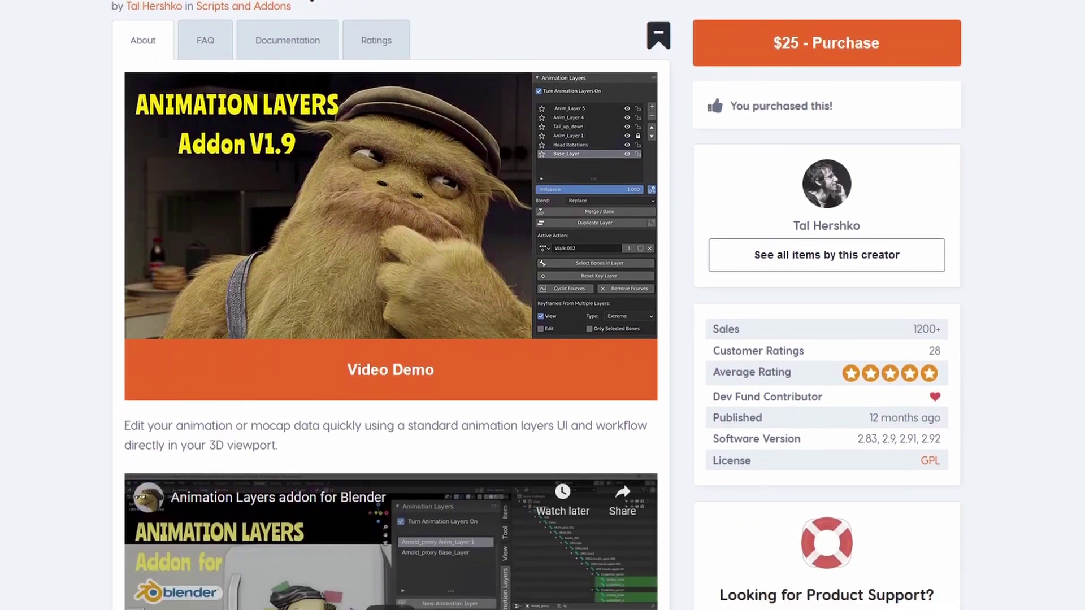
scroll(543, 339, "down", 1)
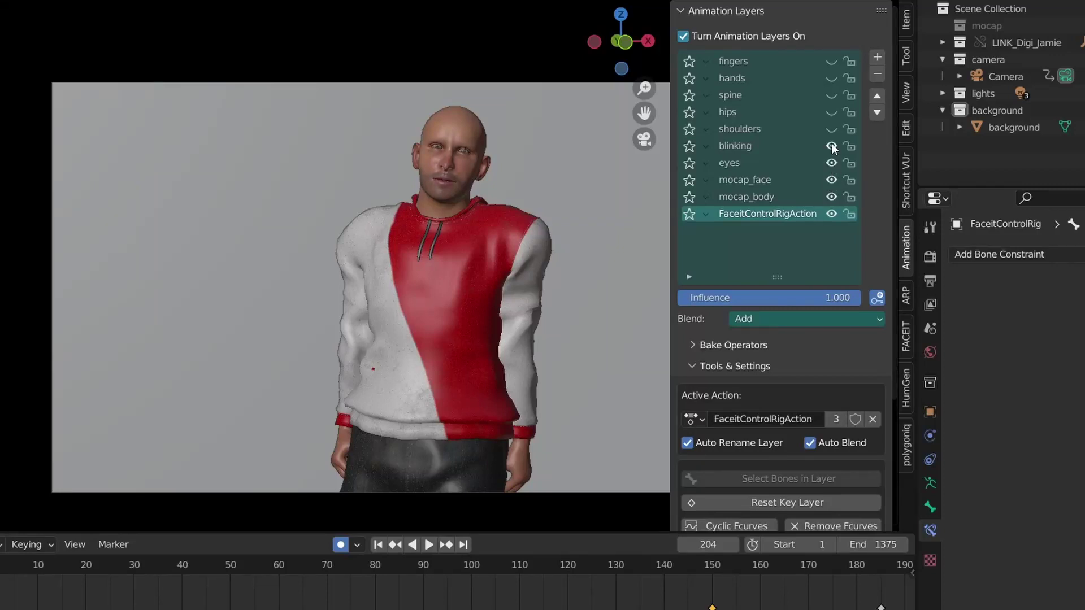
- Switch to Blender and turn on the shoulders, hips, spine, hands and fingers animation layers
left_click(831, 129)
left_click(829, 111)
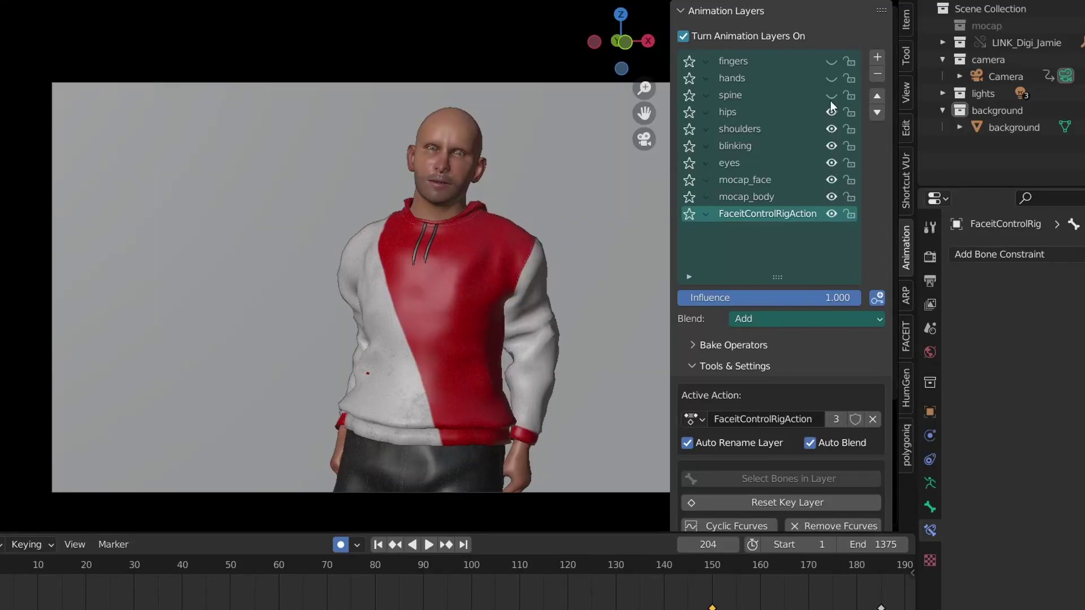
left_click(831, 95)
left_click(832, 78)
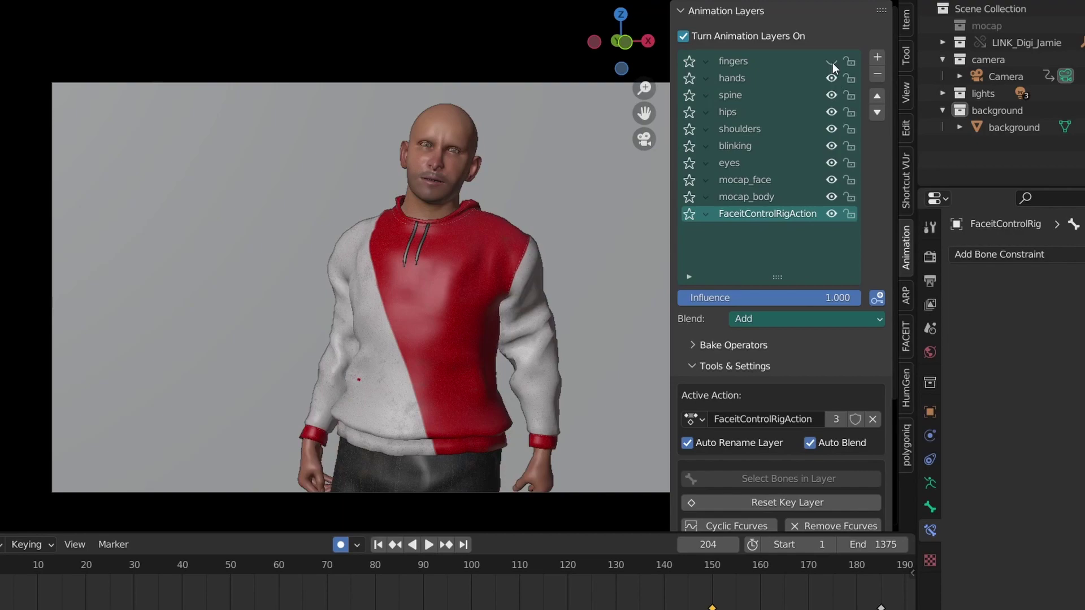
left_click(832, 61)
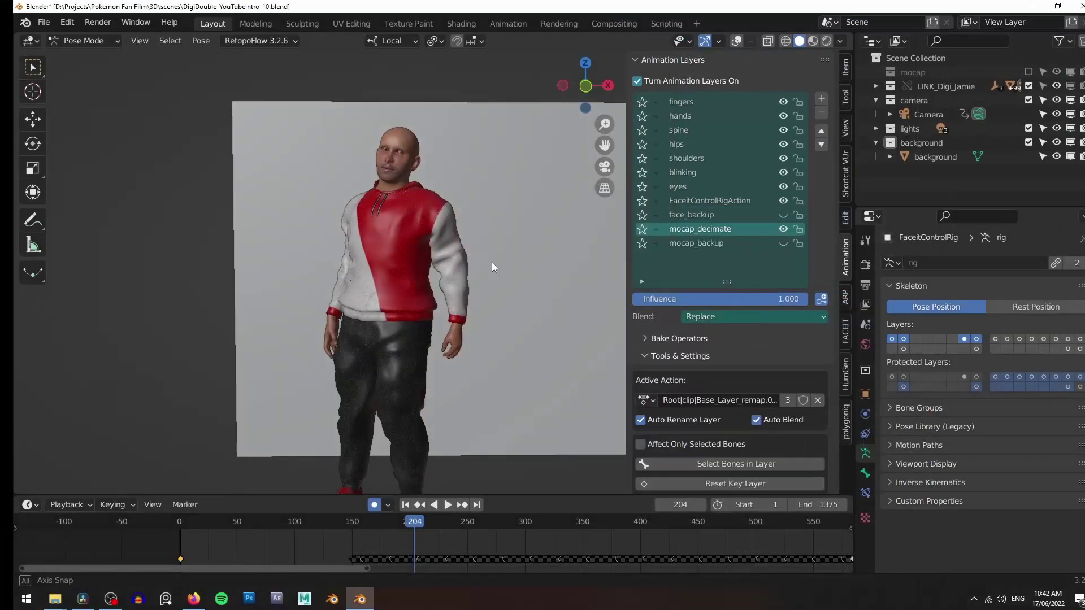
- Turn on the mocap_decimate and face_backup animation layers of the rig
left_click(783, 230)
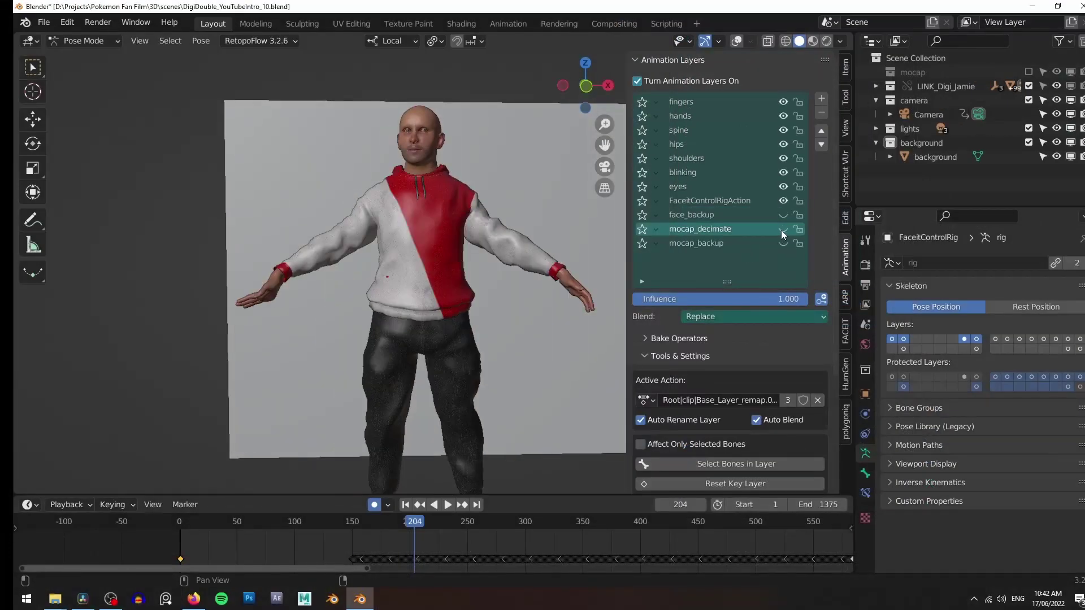
left_click(781, 229)
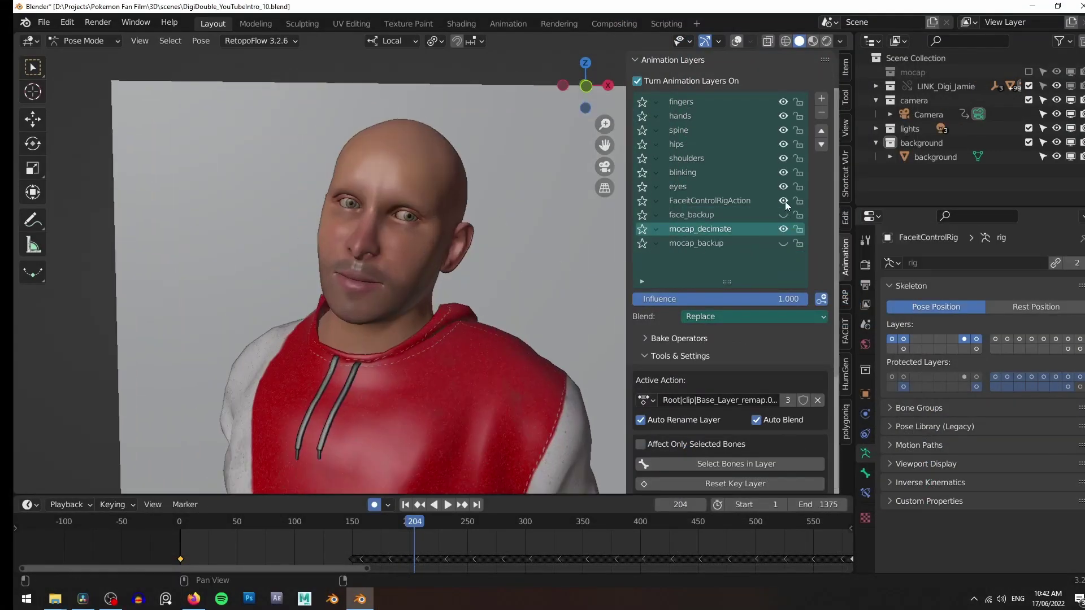
left_click(783, 215)
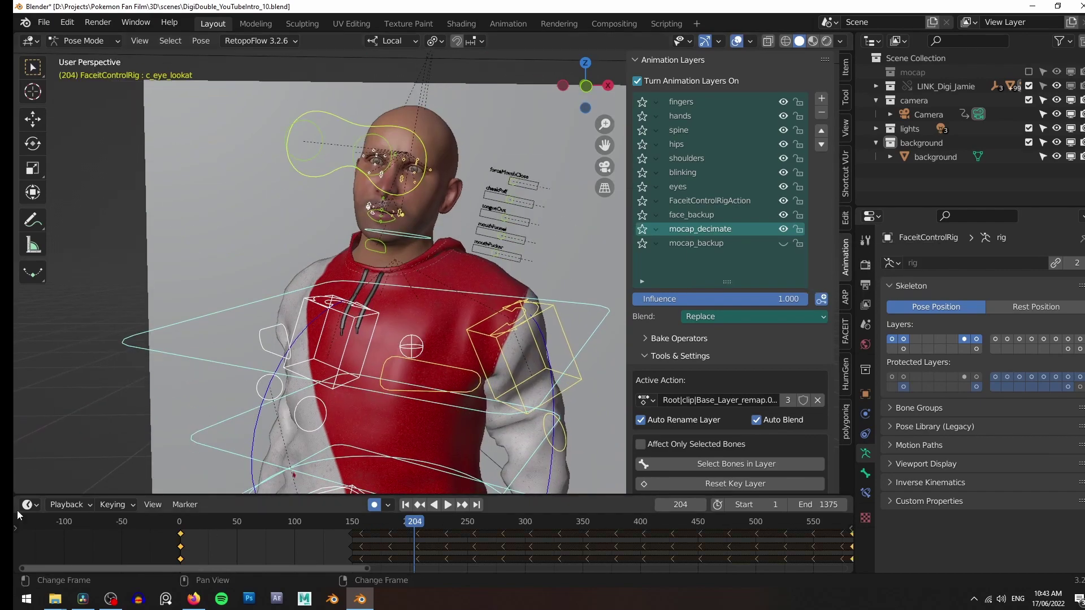
- Enlarge the timeline area, change it to the Graph Editor and apply Smooth Keys to the mocap curves
left_click_drag(23, 496, 23, 419)
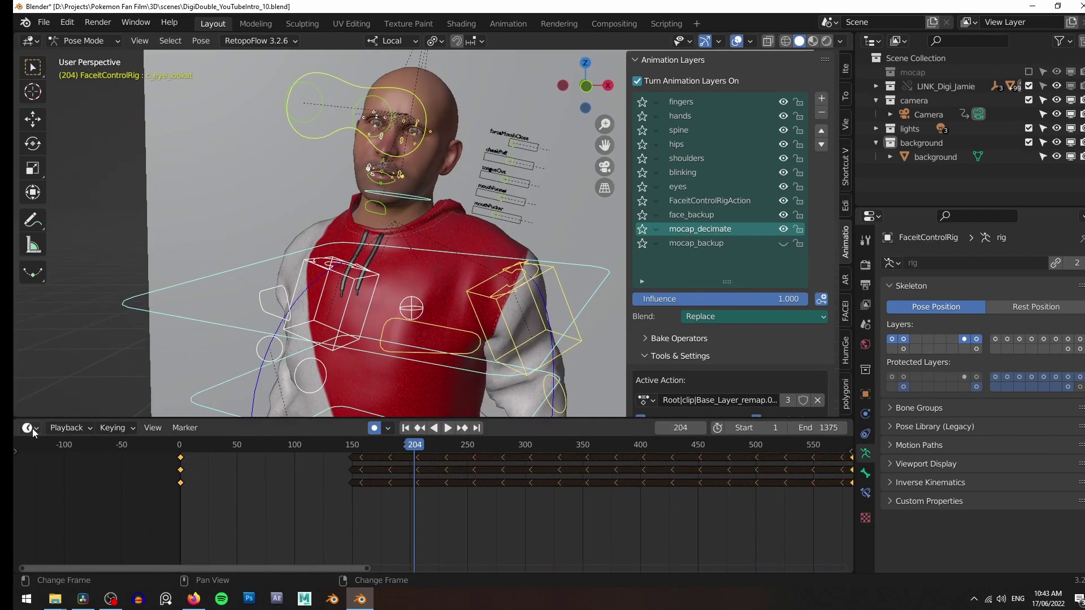
left_click(27, 428)
left_click(217, 320)
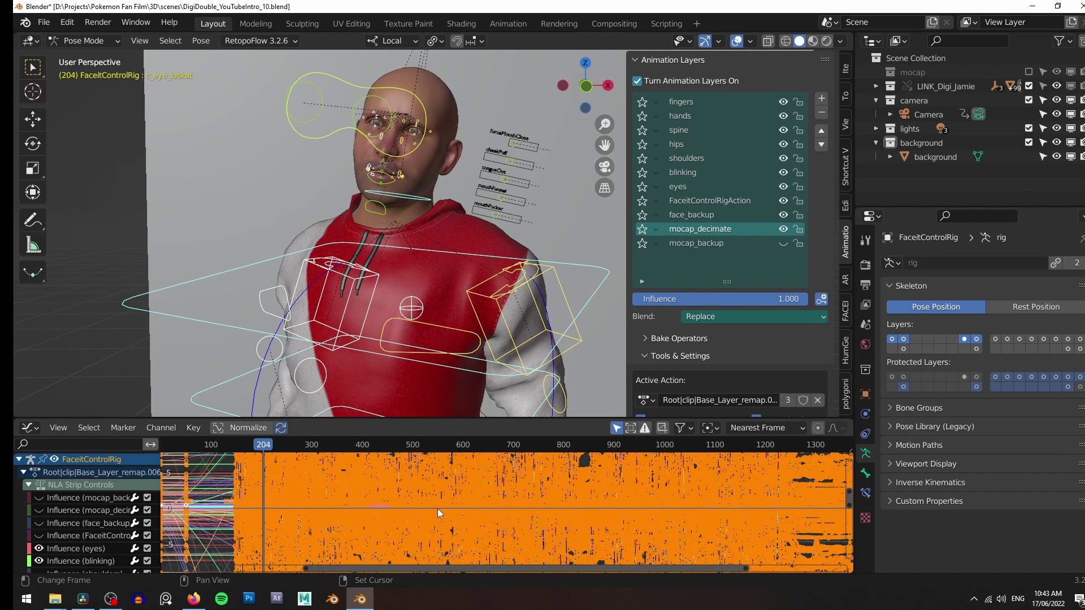
key("F3")
type("smooth keys")
left_click(486, 440)
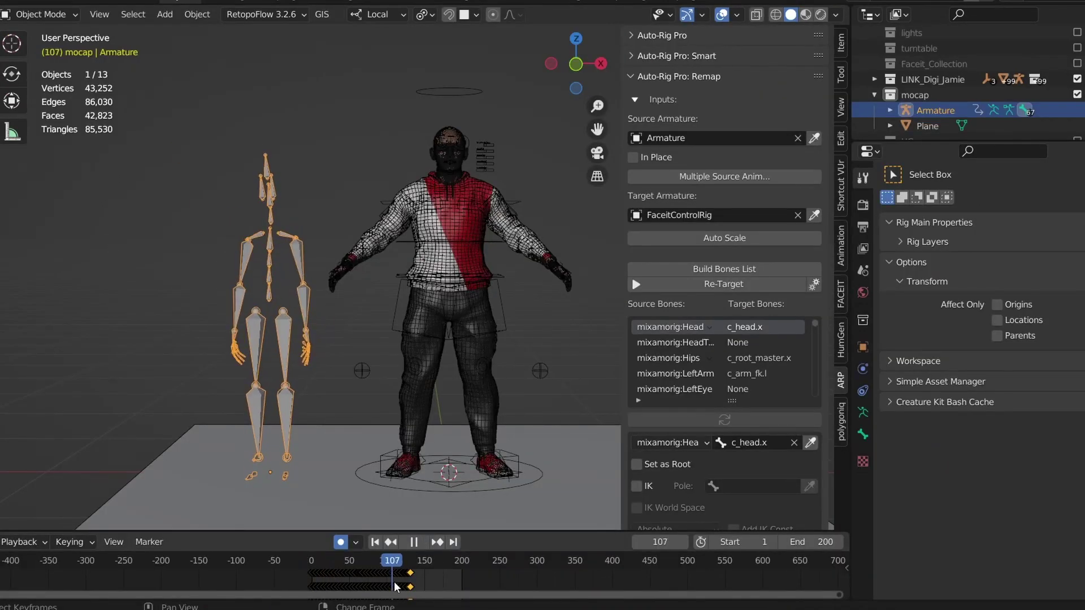
- Re-target the Armature's body mocap onto FaceitControlRig and play the animation back from frame 0
left_click(733, 287)
left_click(736, 409)
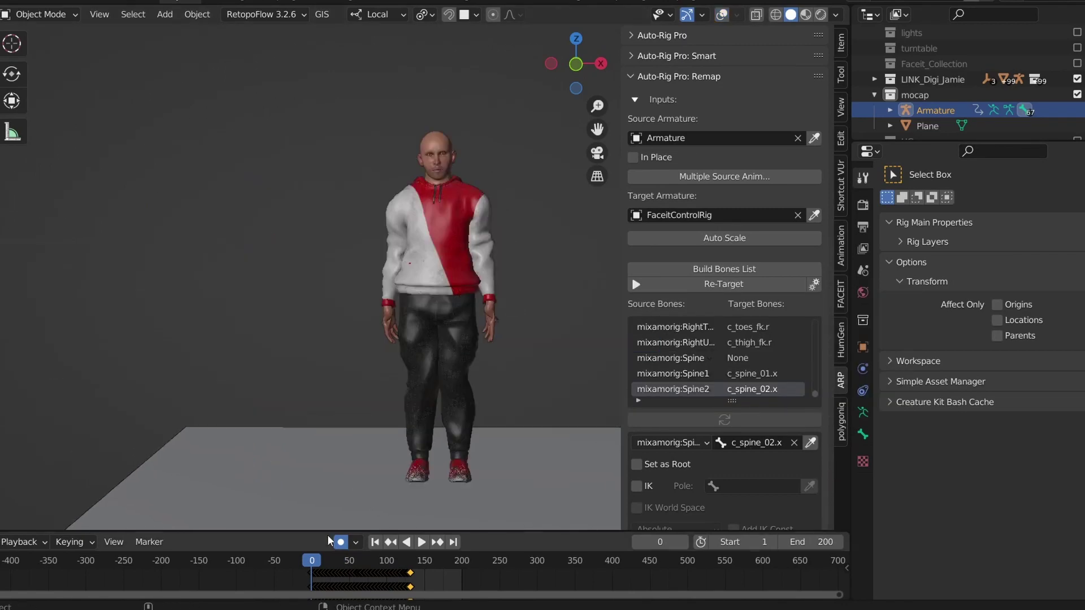
left_click_drag(319, 560, 312, 581)
key("space")
- Load RookieTrainers_15_Zordons_iPhone.csv into Faceit's Live Link Face importer, import the mocap and bake the shape key action to the control rig
left_click(841, 295)
left_click(786, 262)
left_click(535, 76)
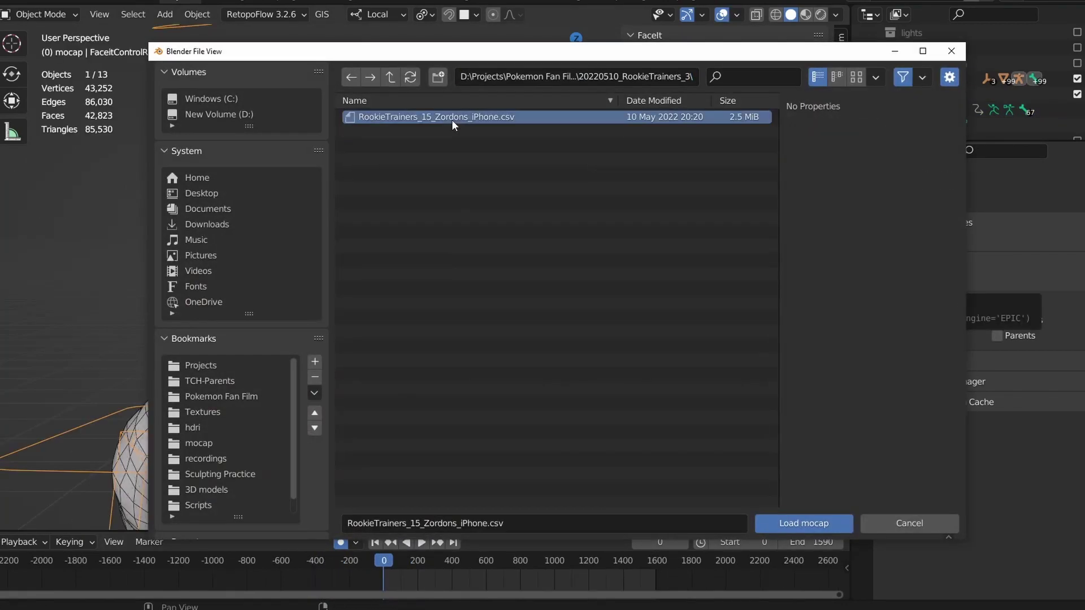
double_click(452, 120)
left_click(696, 276)
left_click(723, 303)
left_click(696, 449)
left_click(685, 595)
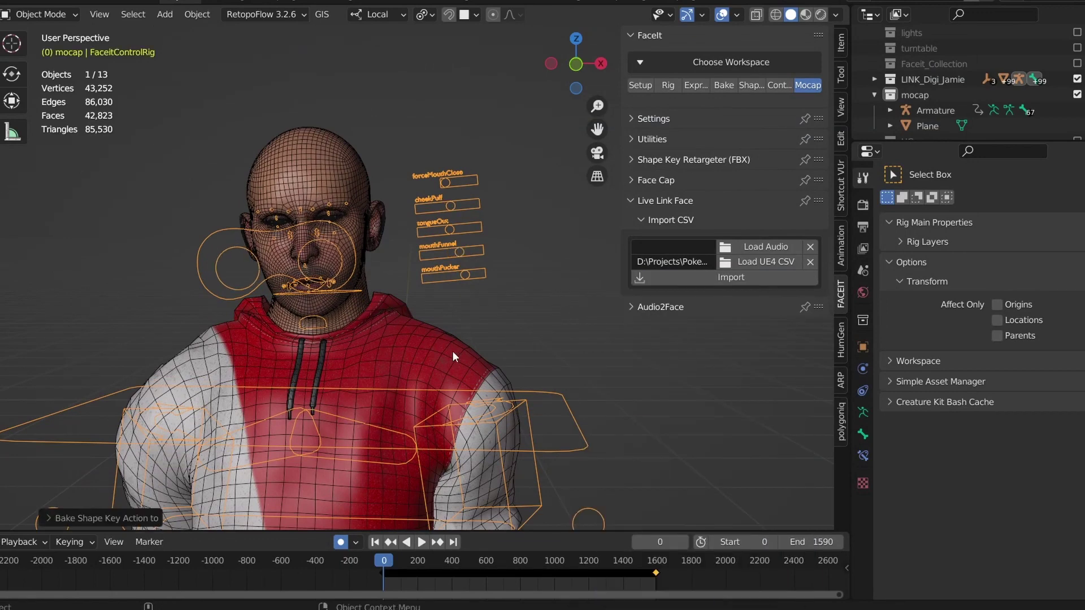
- Hide the viewport overlays and scrub the timeline to check the imported facial animation
key("z")
left_click(452, 263)
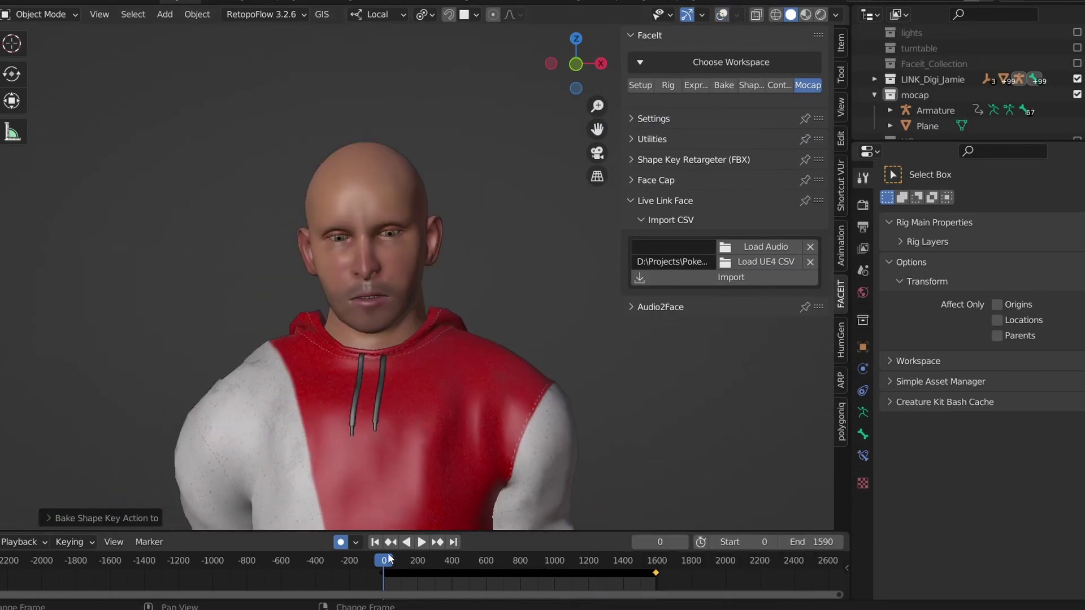
left_click_drag(387, 560, 415, 578)
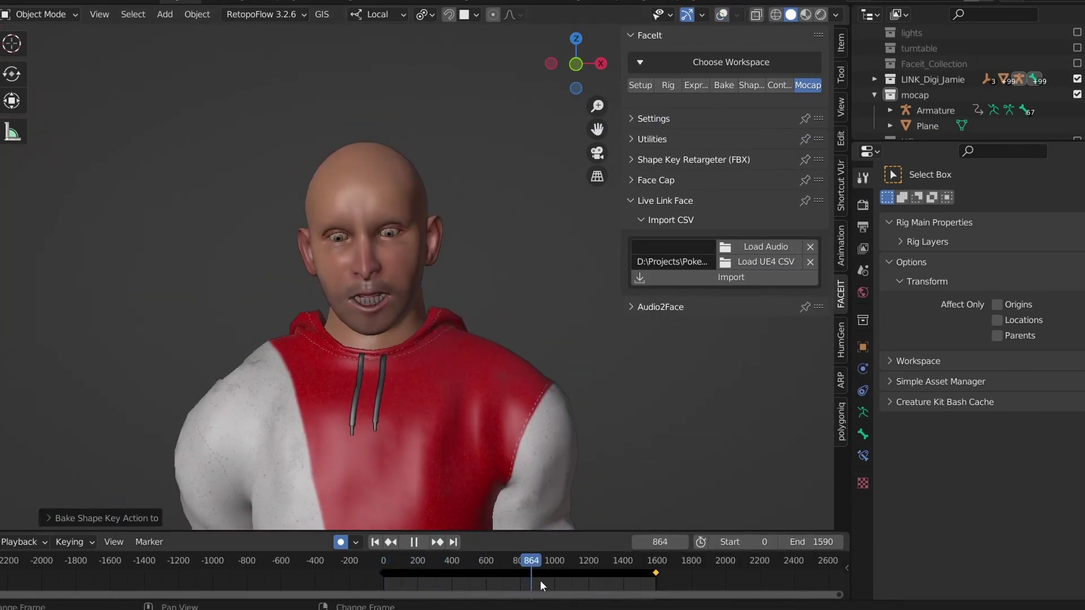